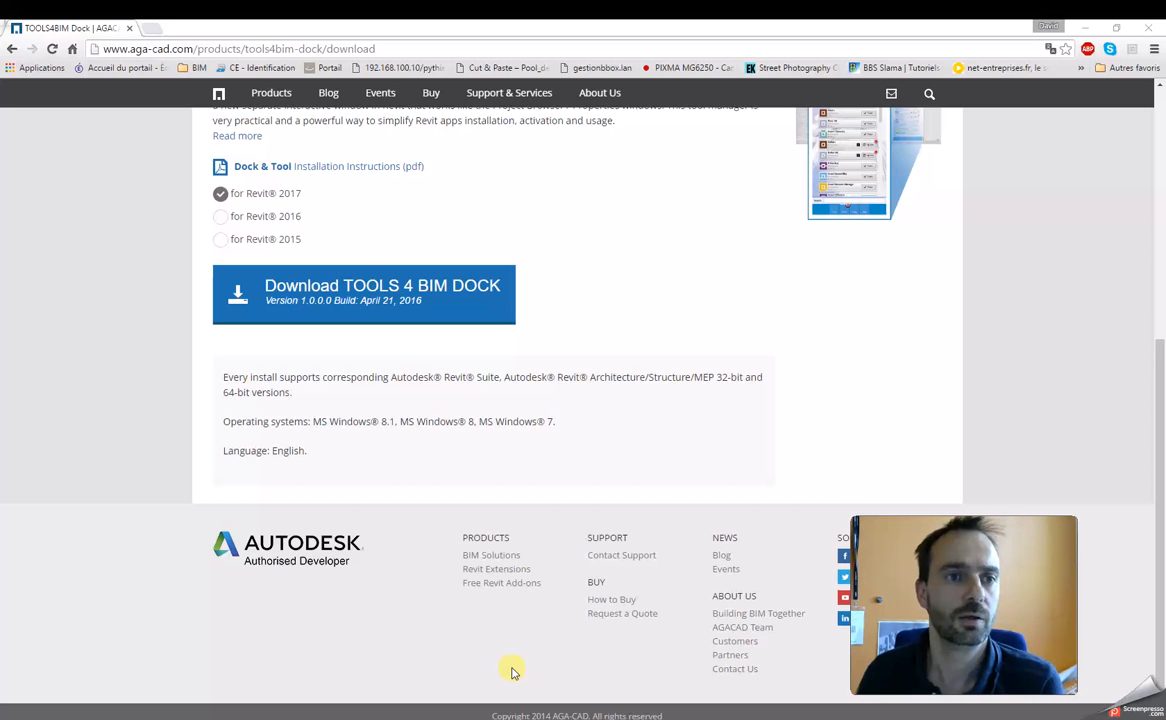
# Step: Highlight the download page's address, switch to Revit, and collapse the Dispositifs d'alarme incendie and Equipement de génie climatique families in the project browser
pyautogui.moveTo(383, 48); pyautogui.dragTo(113, 48)
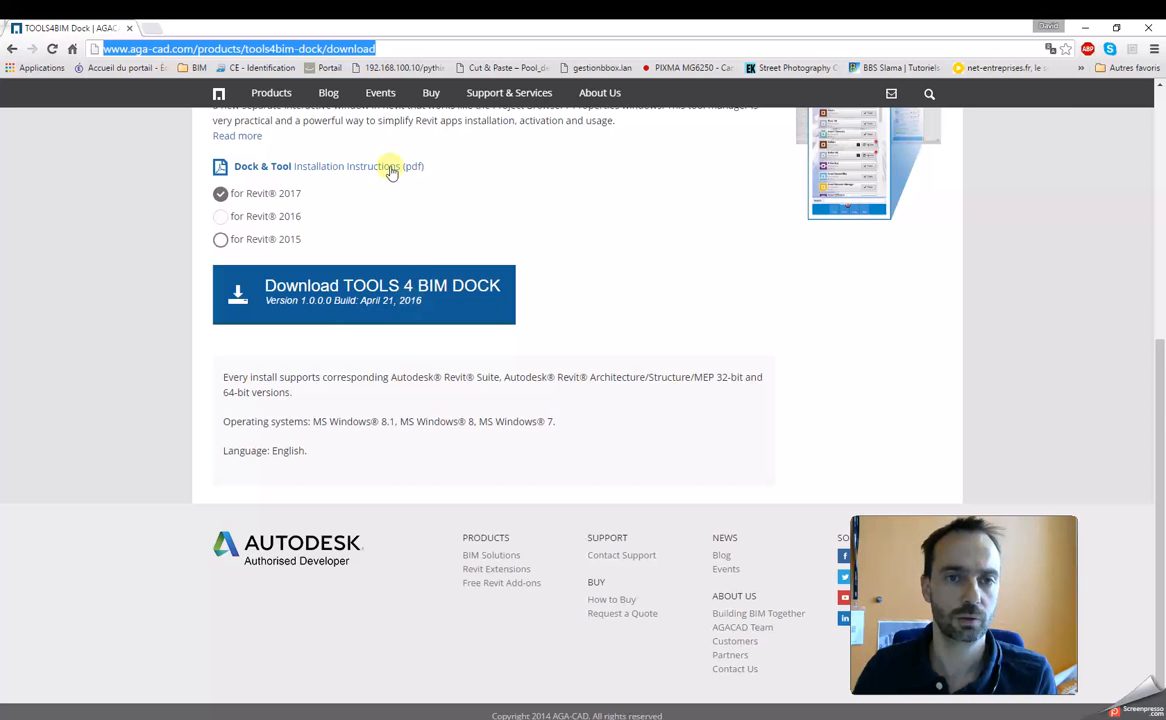
pyautogui.click(1086, 27)
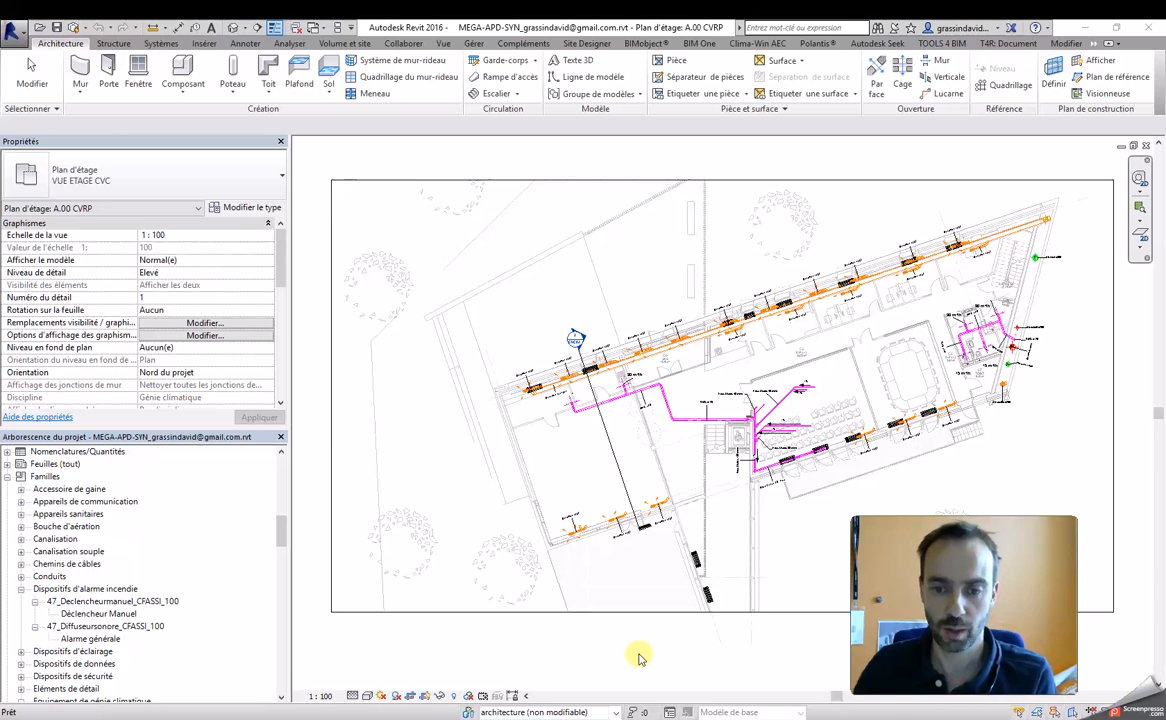
pyautogui.click(583, 596)
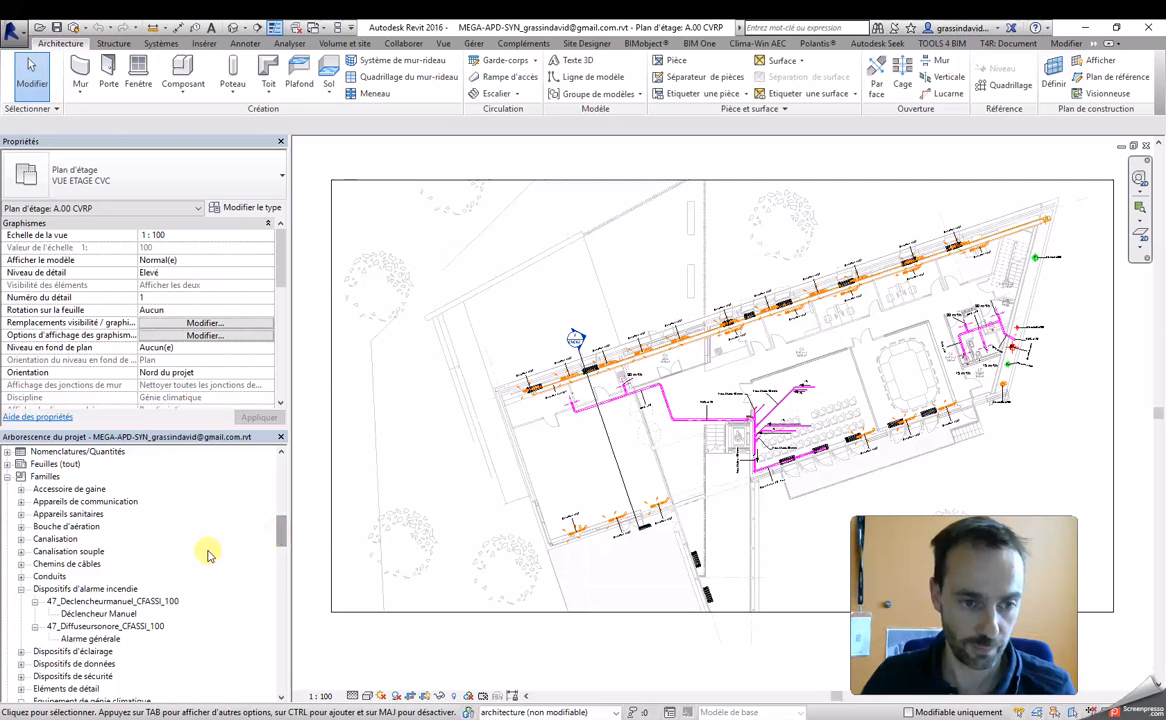
pyautogui.click(22, 594)
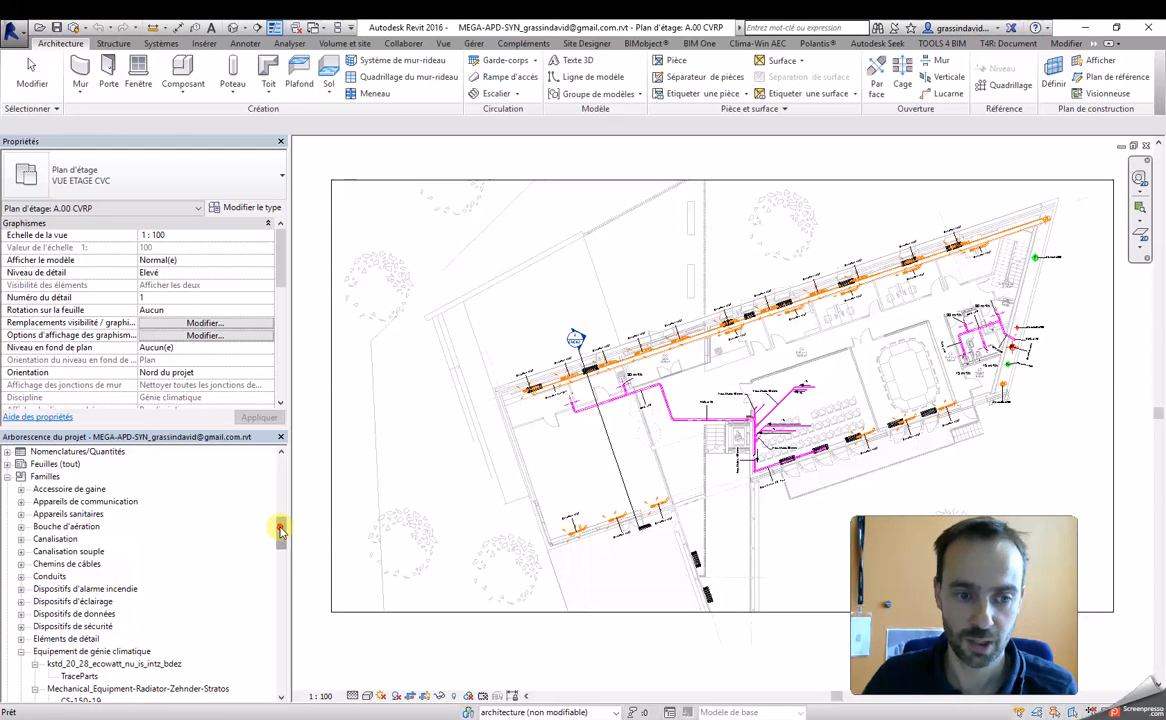
pyautogui.moveTo(280, 537); pyautogui.dragTo(281, 557)
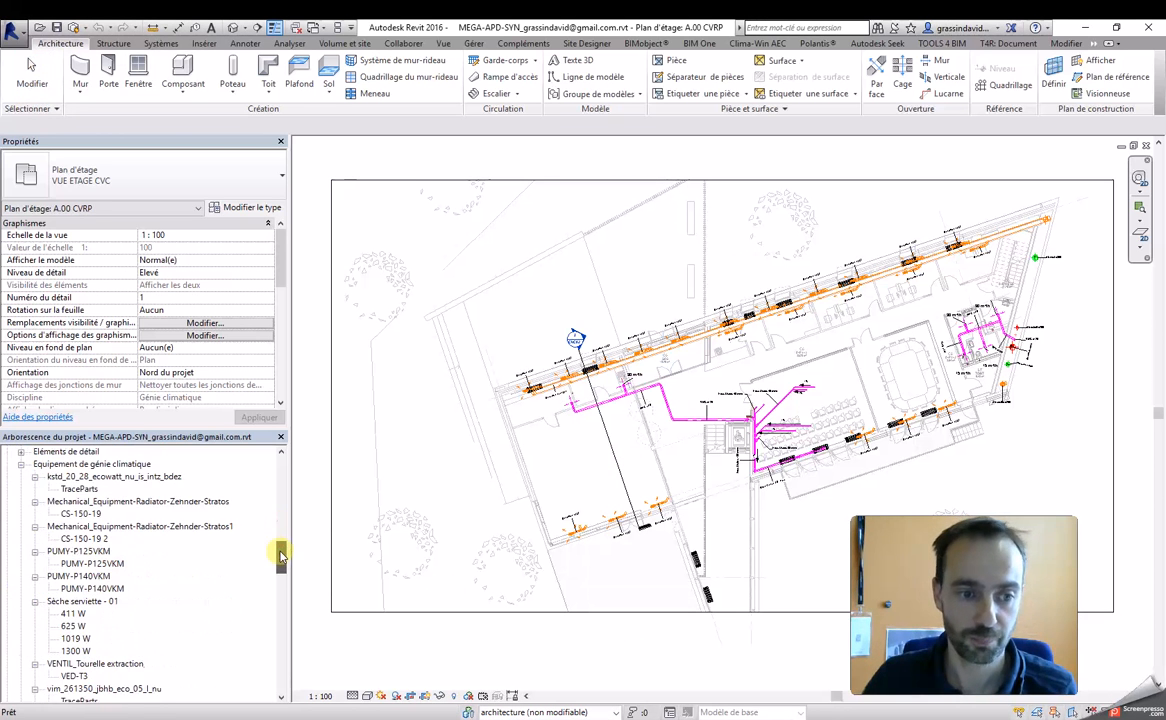
pyautogui.click(22, 465)
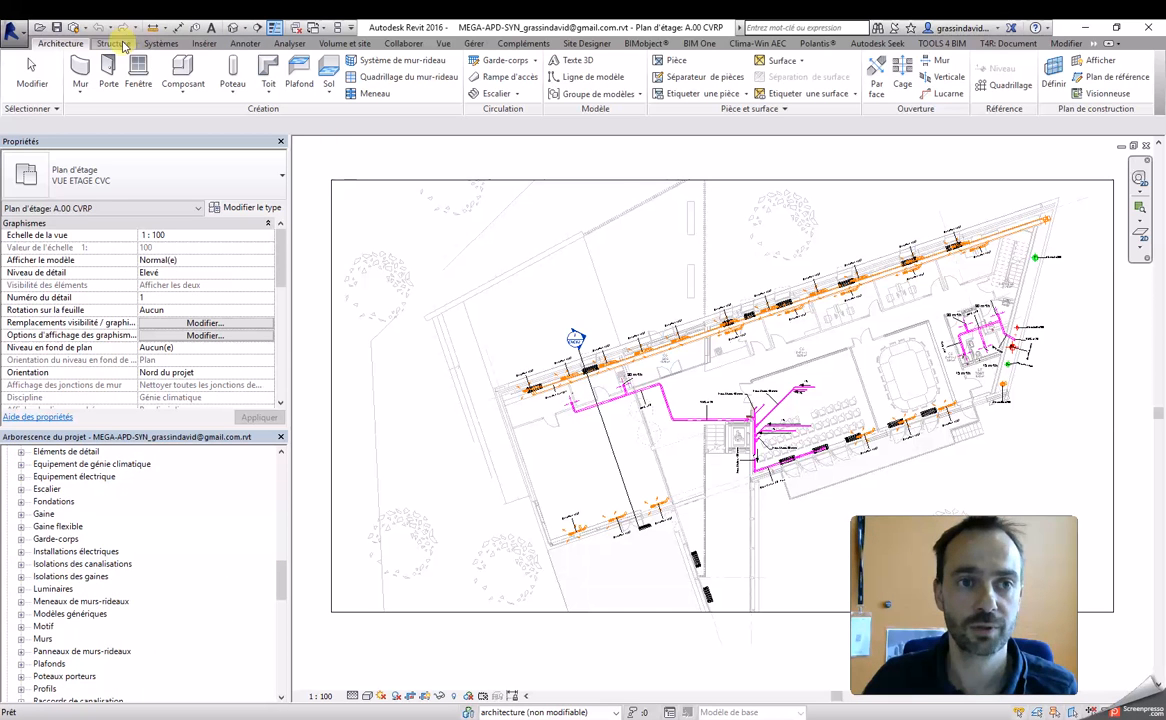
# Step: Show the TOOLS 4 BIM Dock and detach the Dynamic Legend tool group so it floats over the drawing area
pyautogui.click(945, 44)
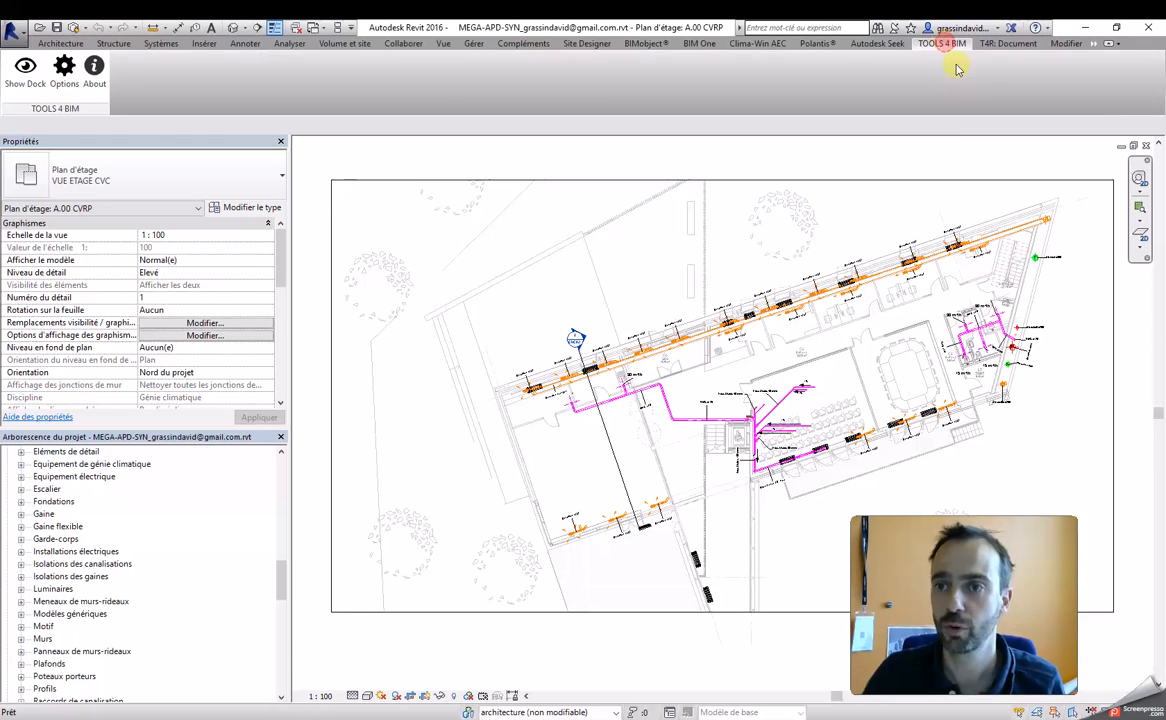
pyautogui.click(25, 70)
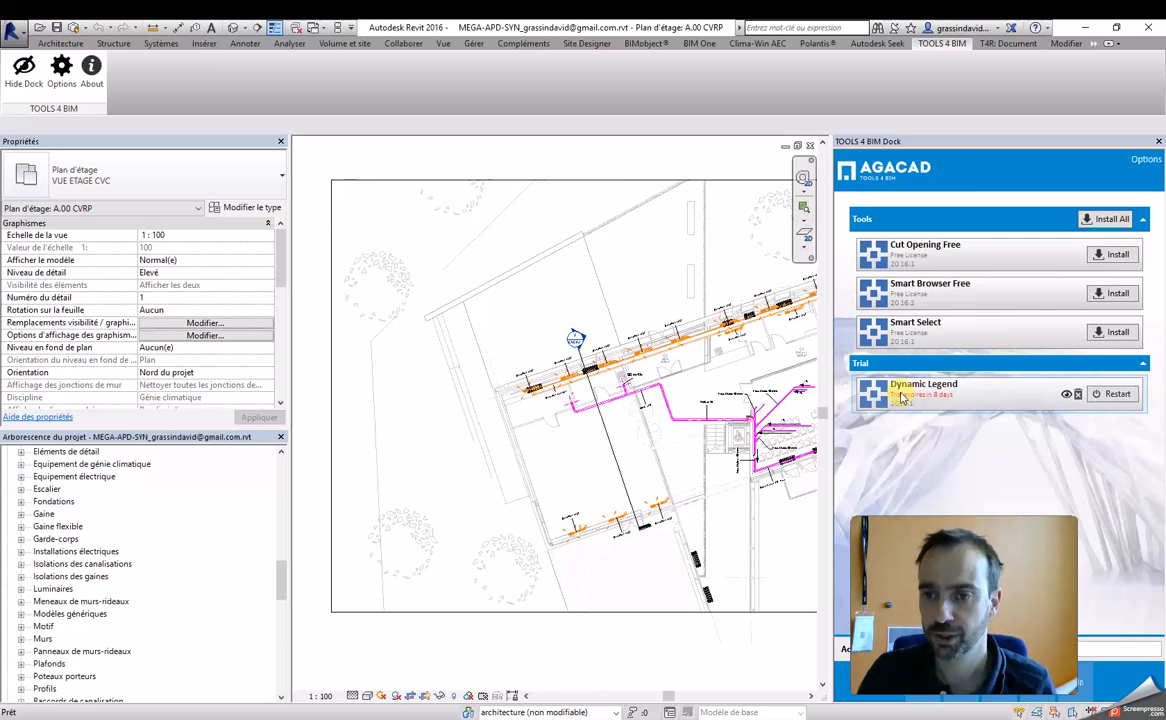
pyautogui.click(1008, 43)
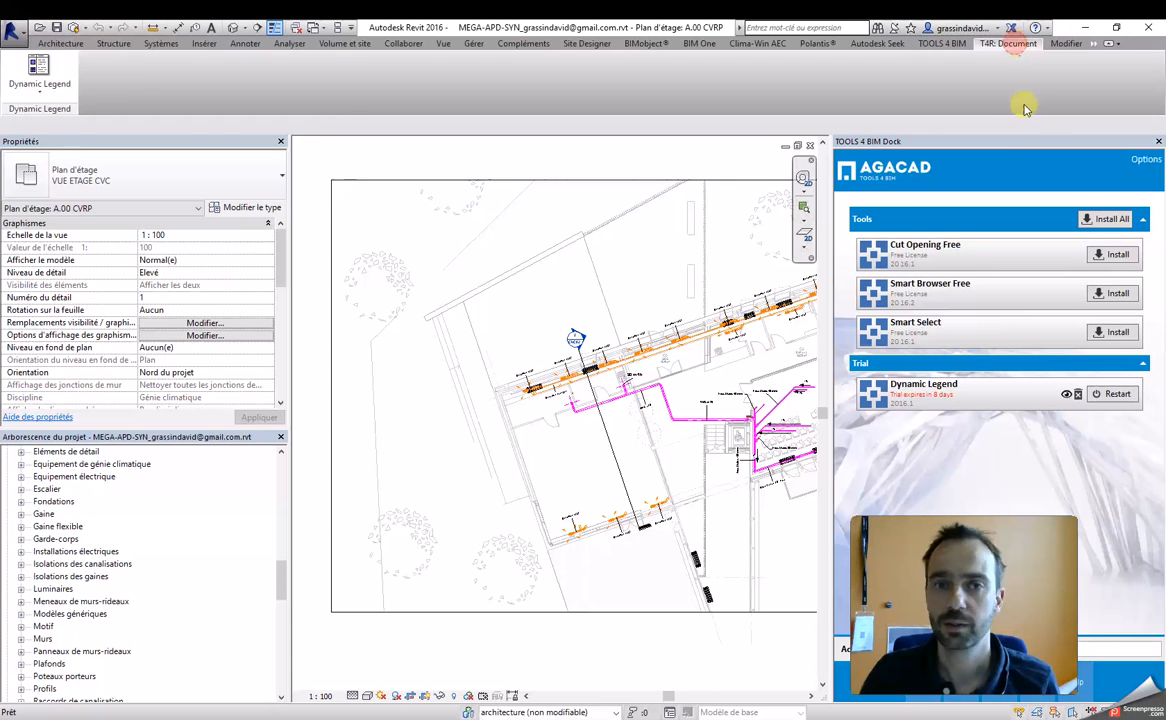
pyautogui.moveTo(19, 113)
pyautogui.mouseDown()
pyautogui.moveTo(170, 108)
pyautogui.moveTo(255, 272)
pyautogui.moveTo(386, 240)
pyautogui.mouseUp()
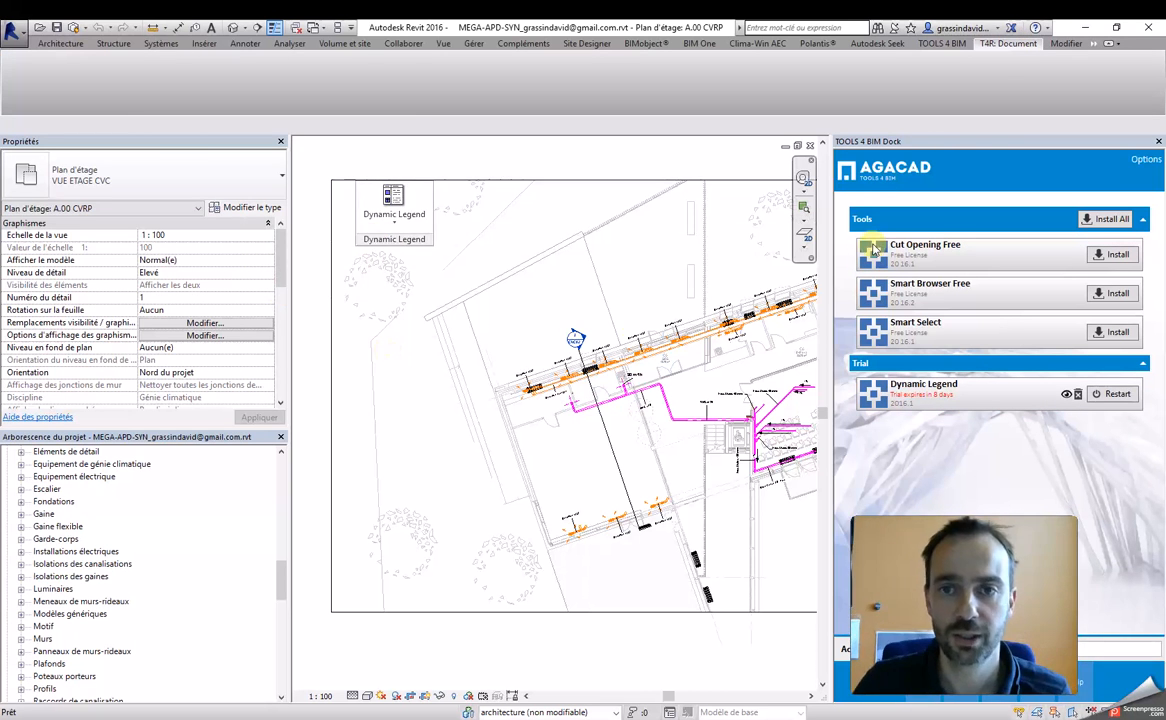
pyautogui.click(50, 43)
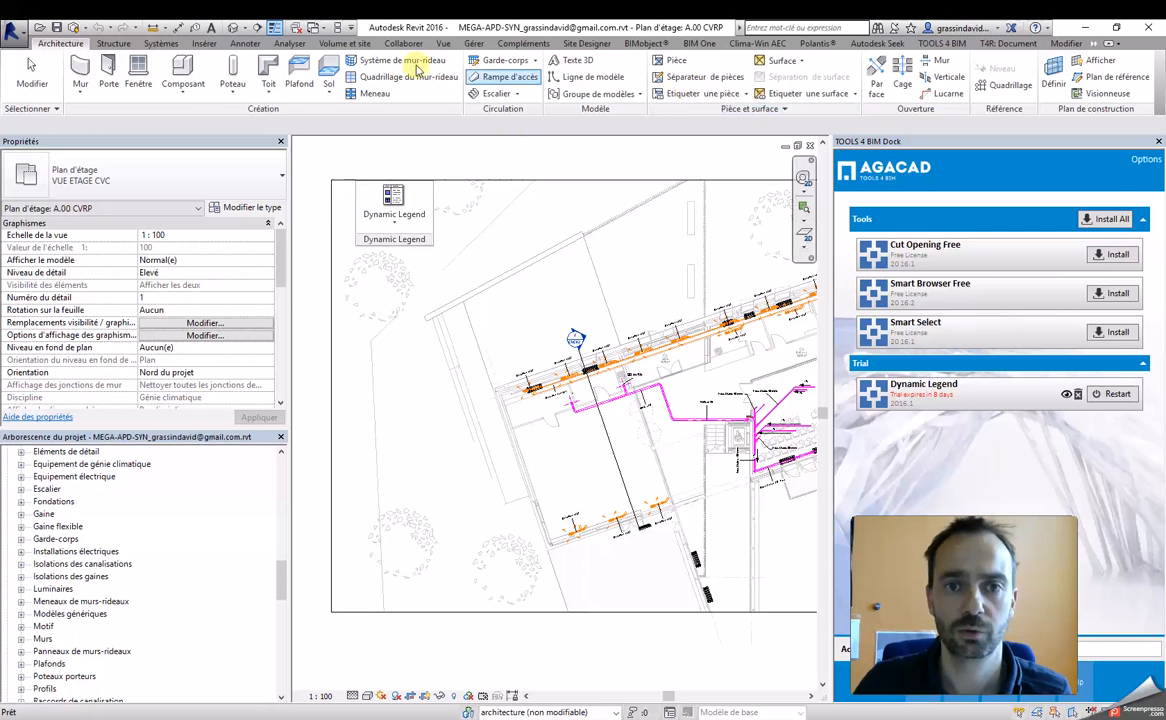
pyautogui.moveTo(378, 241); pyautogui.dragTo(358, 213)
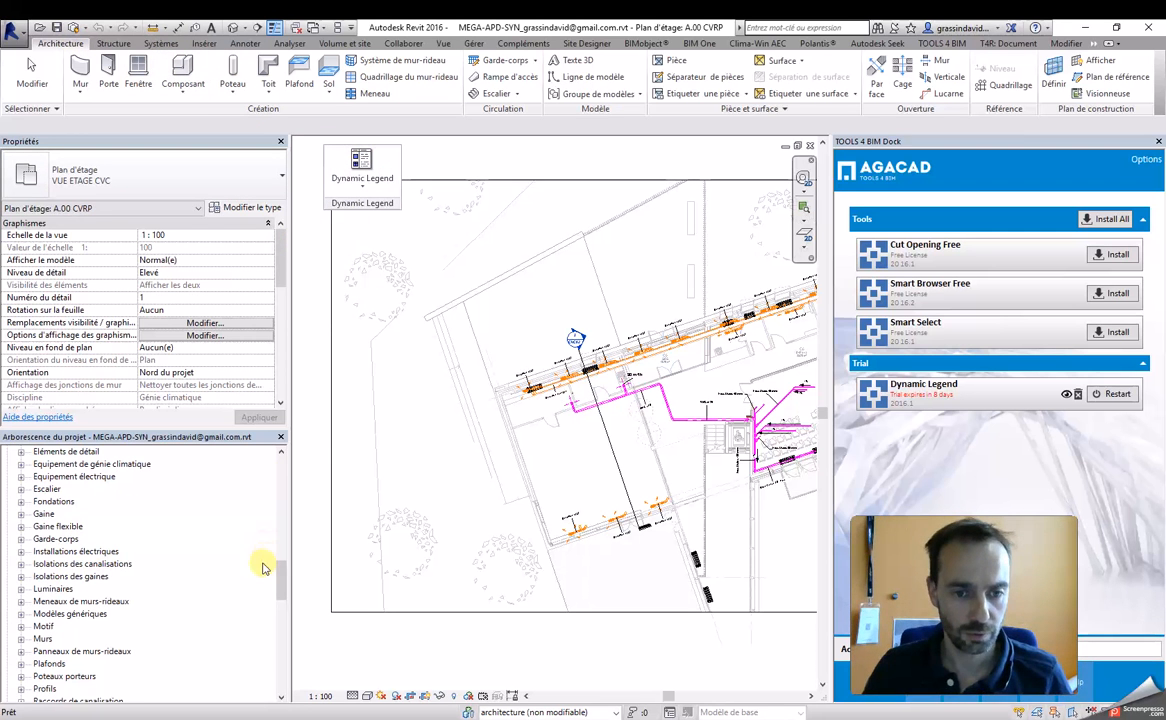
# Step: Examine the existing legend views Légende CFA, Légende elec T4B, Légende elec T4B Copie 1 and Légende T4B
pyautogui.scroll(5, 268, 487)
pyautogui.scroll(-1, 268, 487)
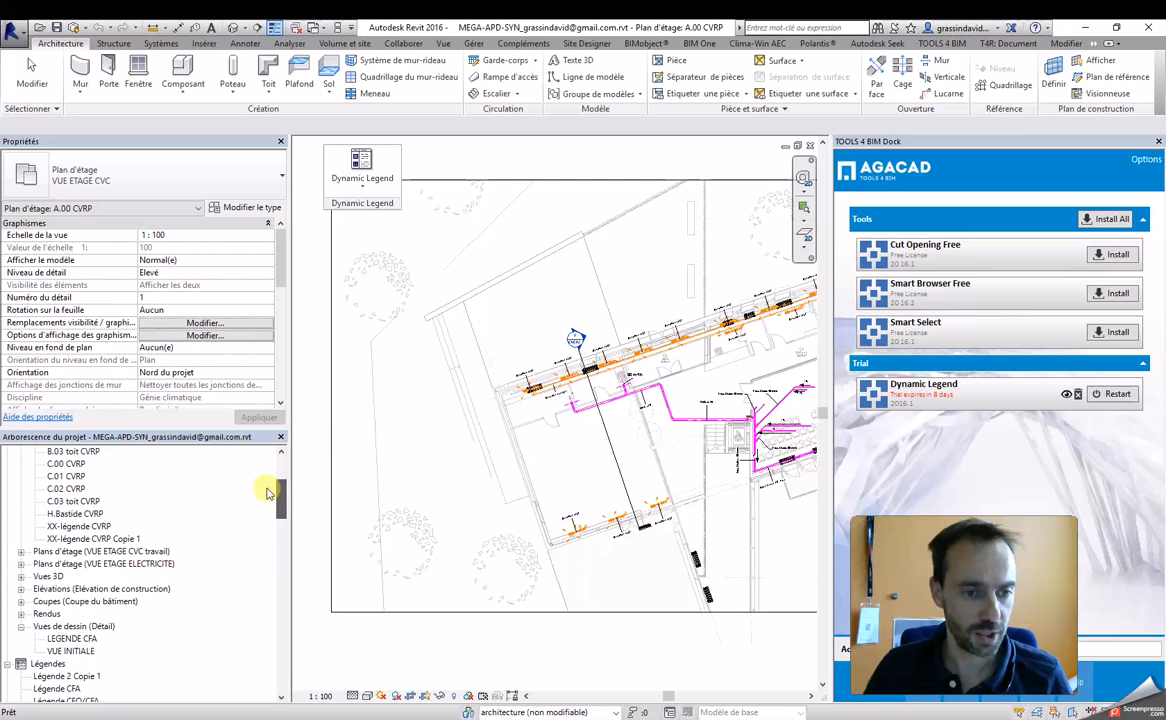
pyautogui.click(72, 677)
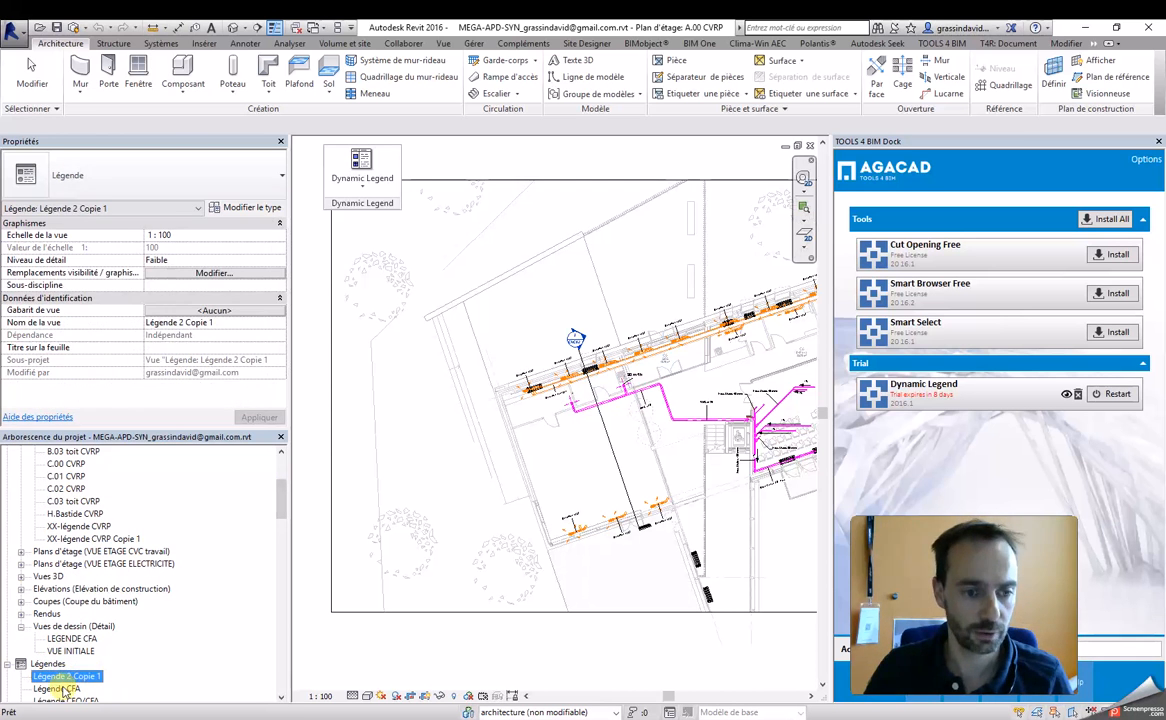
pyautogui.doubleClick(65, 688)
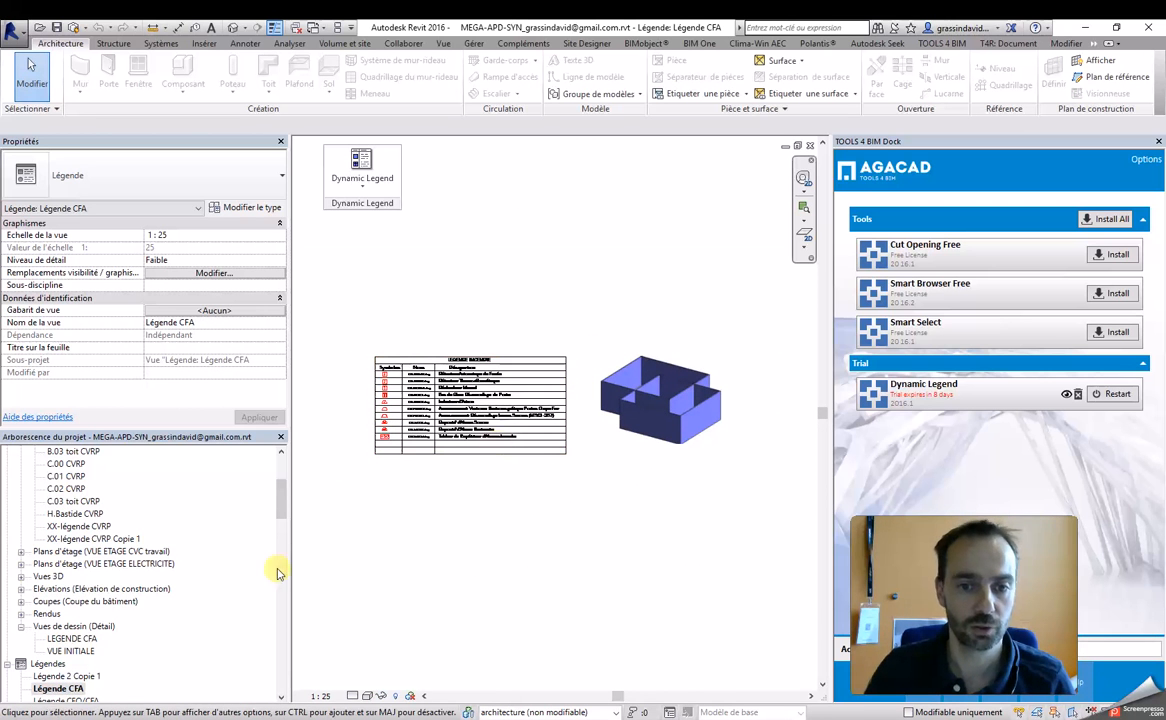
pyautogui.scroll(-3, 60, 700)
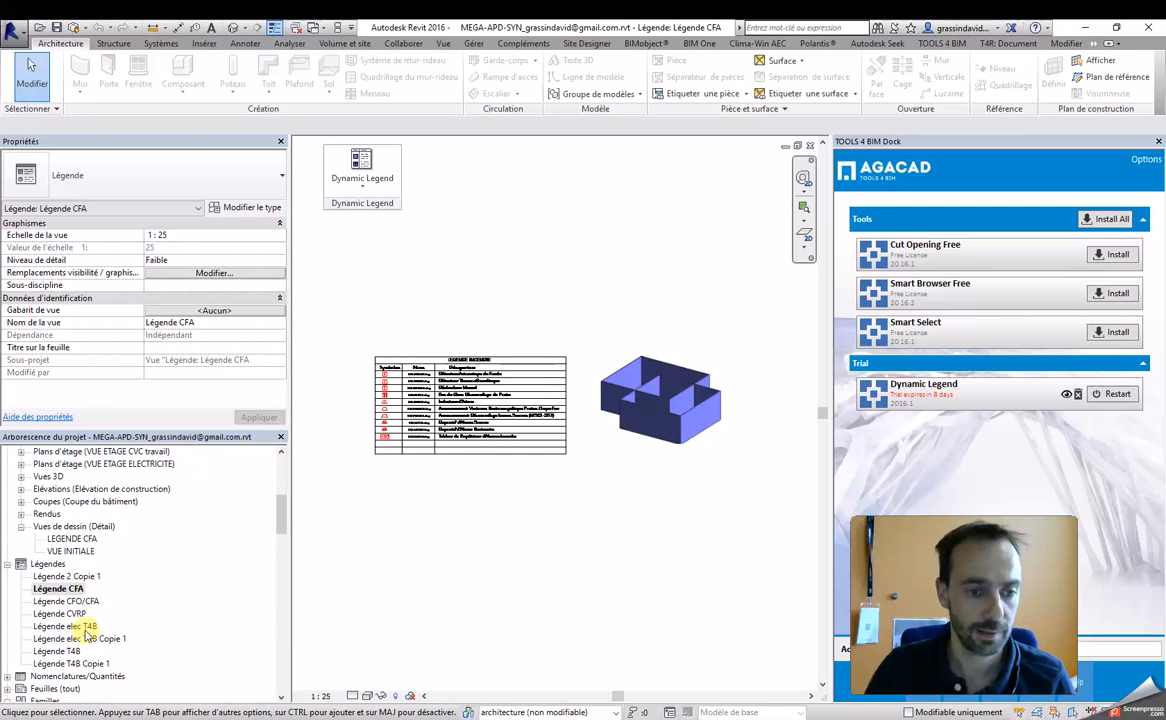
pyautogui.doubleClick(80, 626)
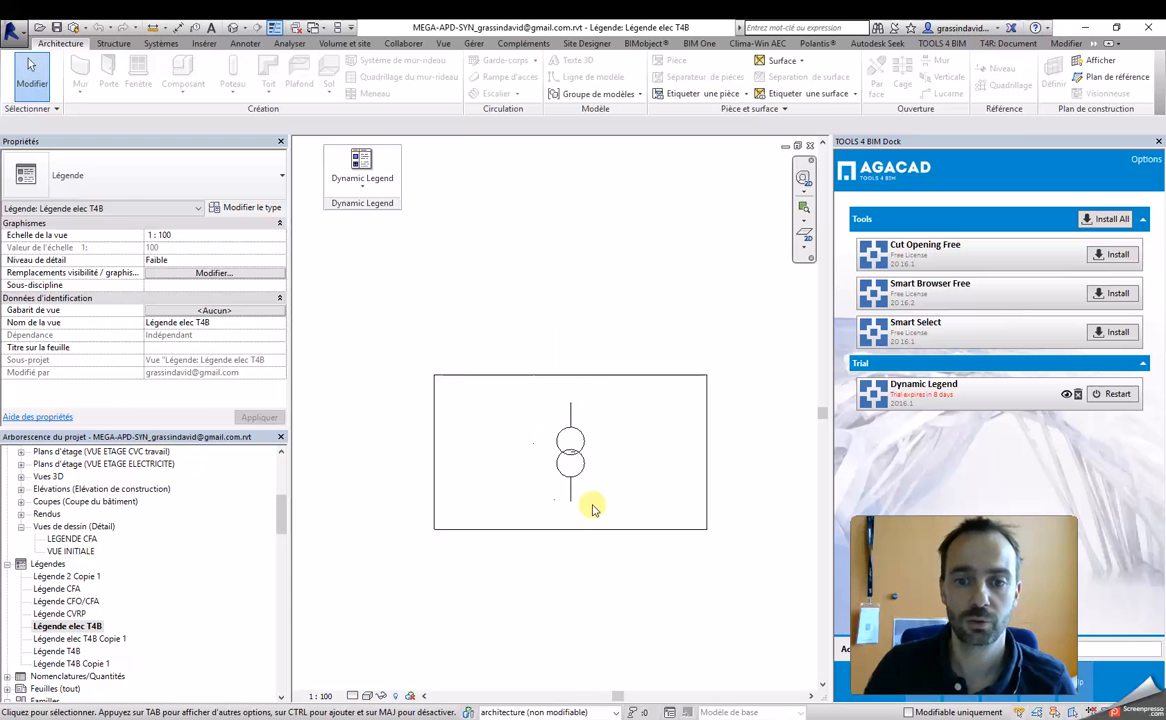
pyautogui.doubleClick(110, 638)
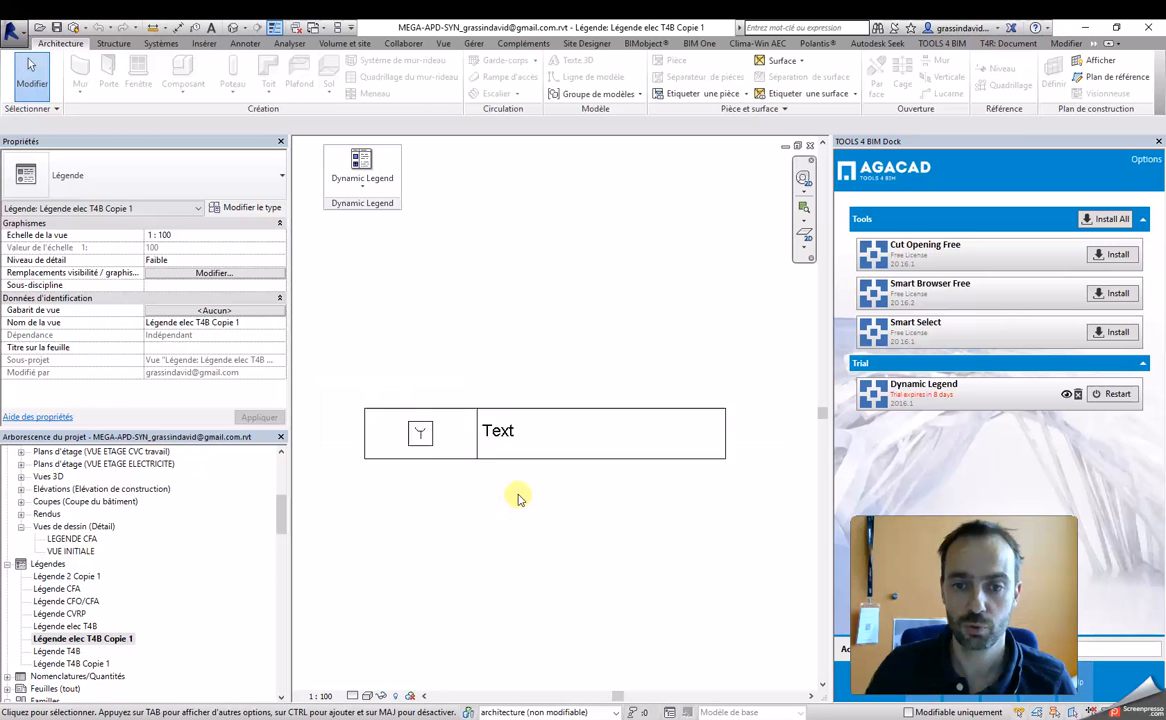
pyautogui.doubleClick(60, 651)
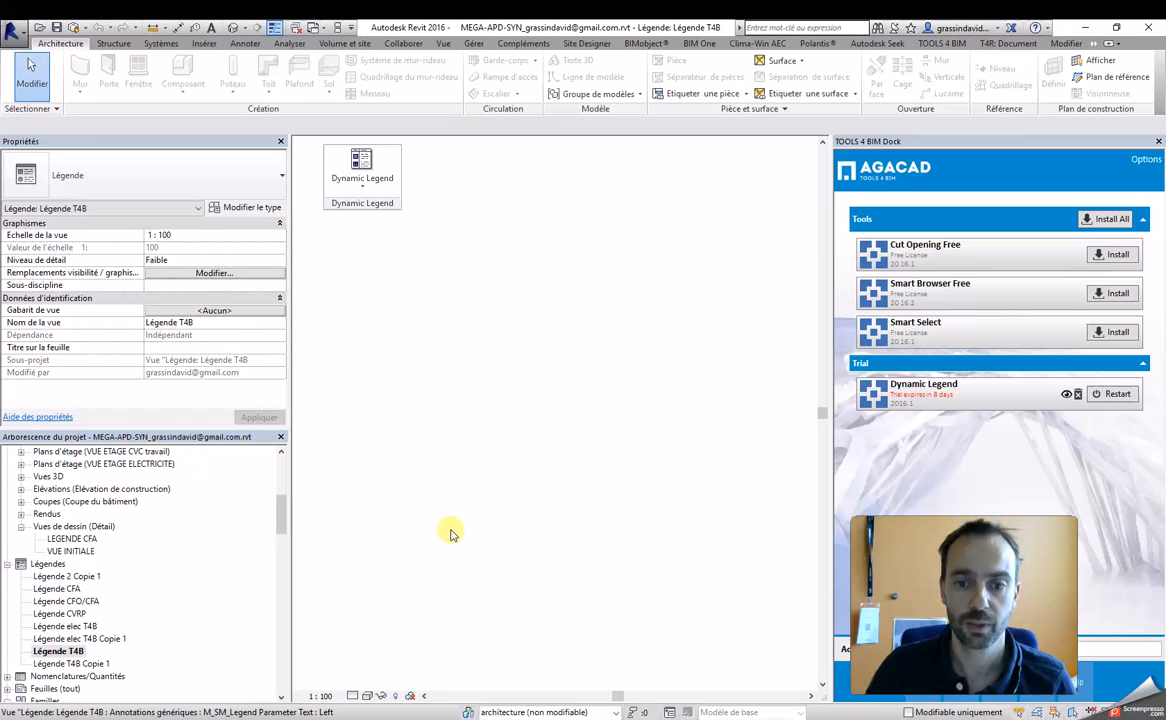
pyautogui.scroll(-1, 563, 497)
pyautogui.scroll(1, 513, 330)
pyautogui.scroll(-3, 476, 408)
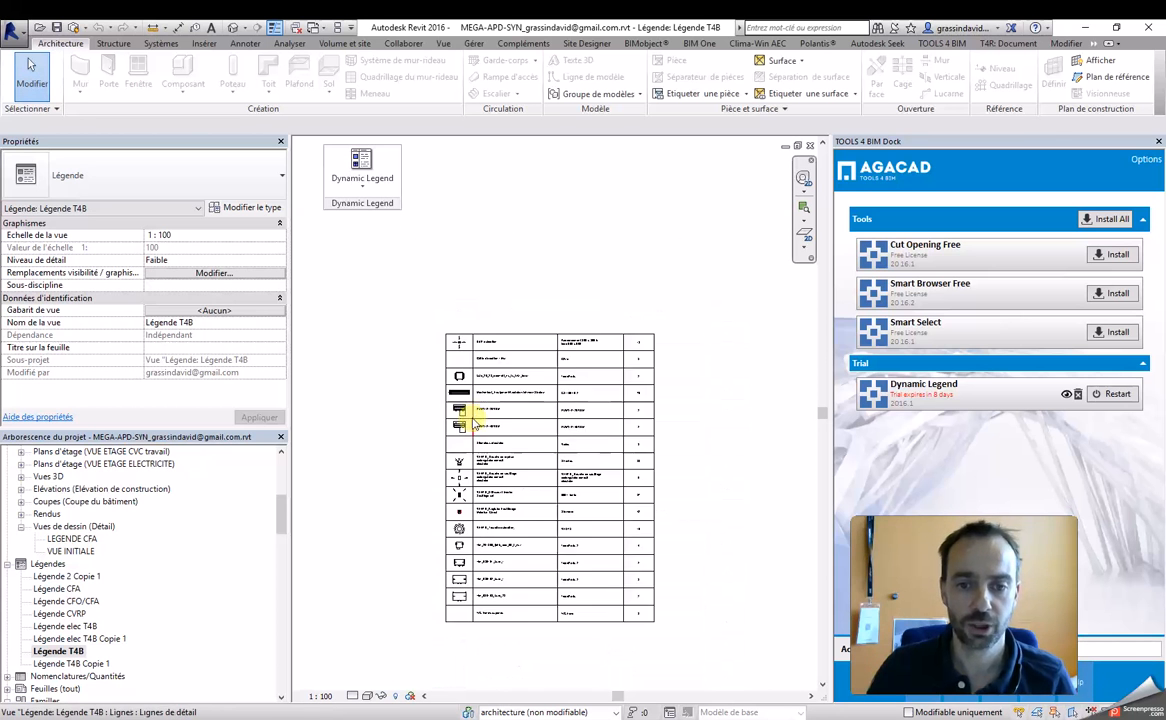
pyautogui.moveTo(715, 462); pyautogui.dragTo(705, 471, button='middle')
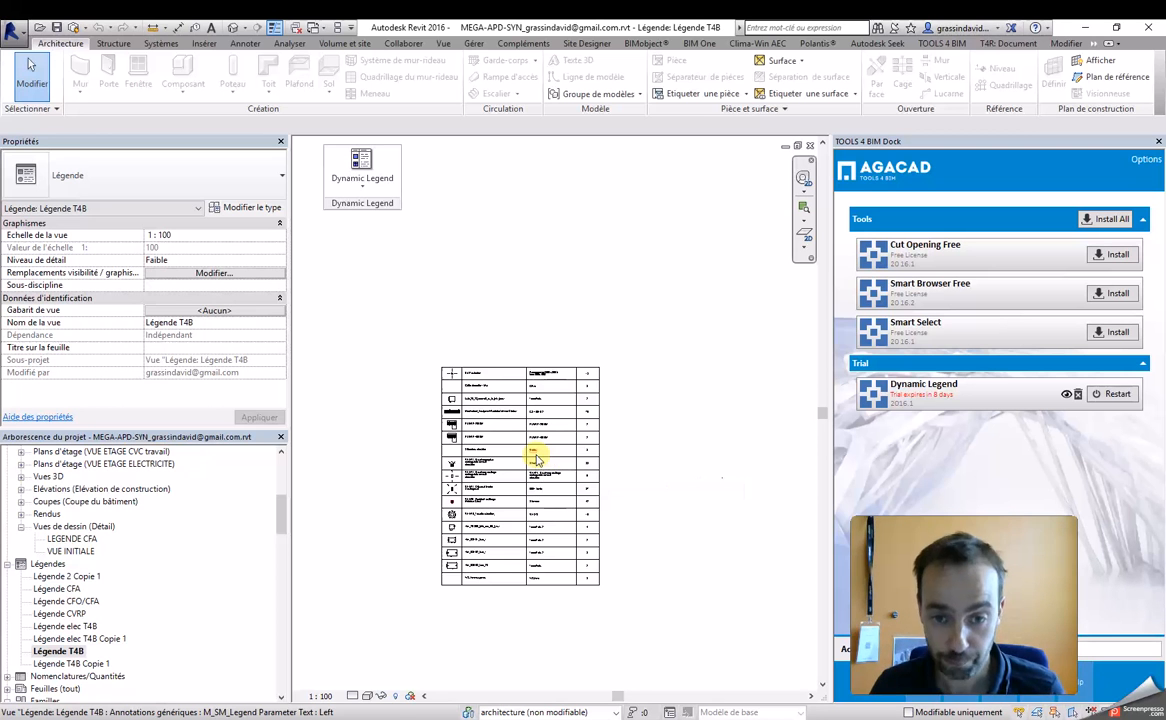
# Step: Create a new legend view named "Légende tools4bim elec"
pyautogui.click(49, 566)
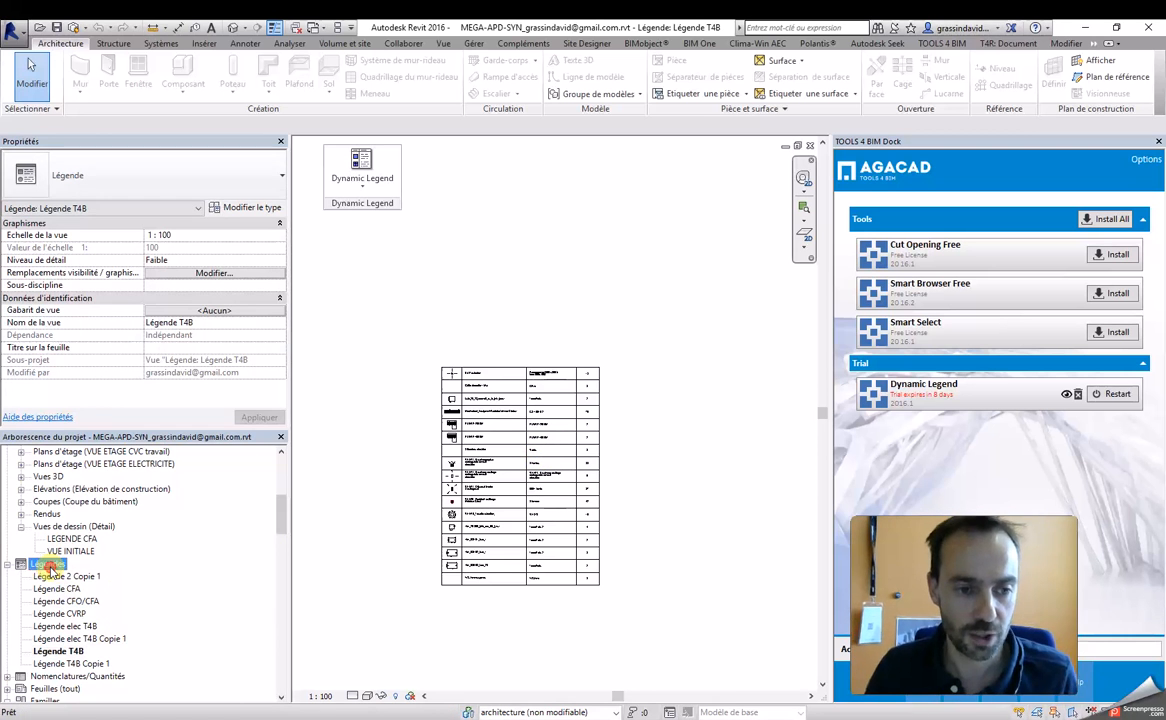
pyautogui.rightClick(49, 566)
pyautogui.click(105, 577)
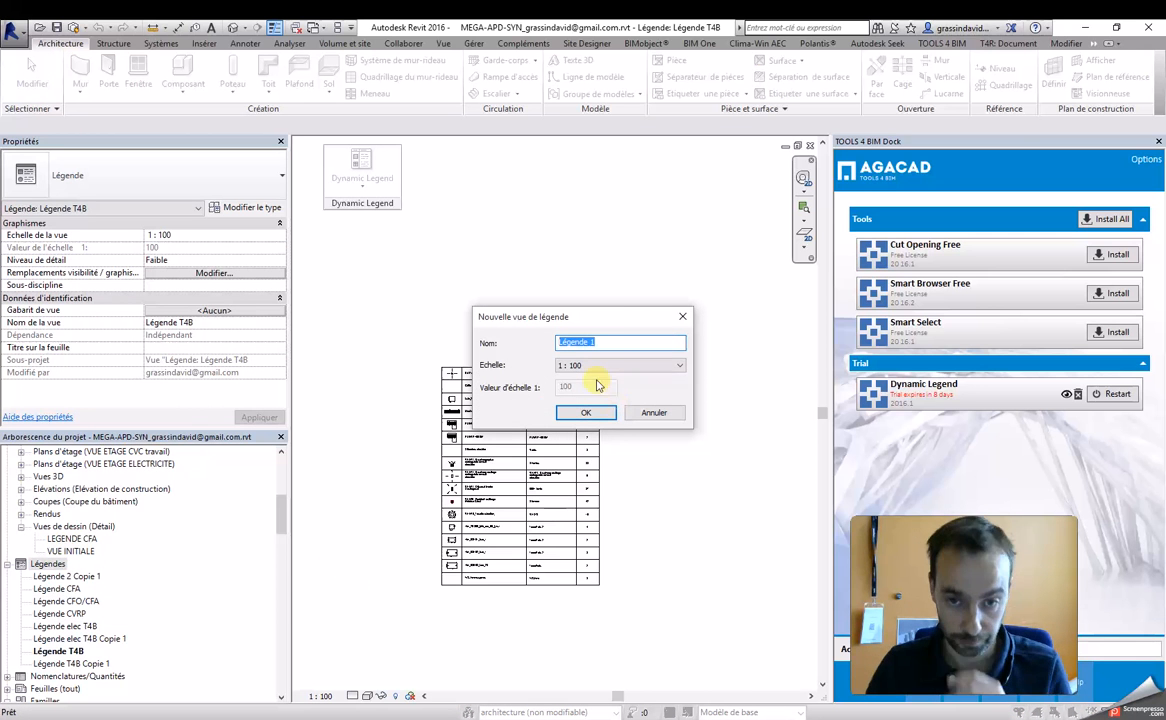
pyautogui.doubleClick(613, 341)
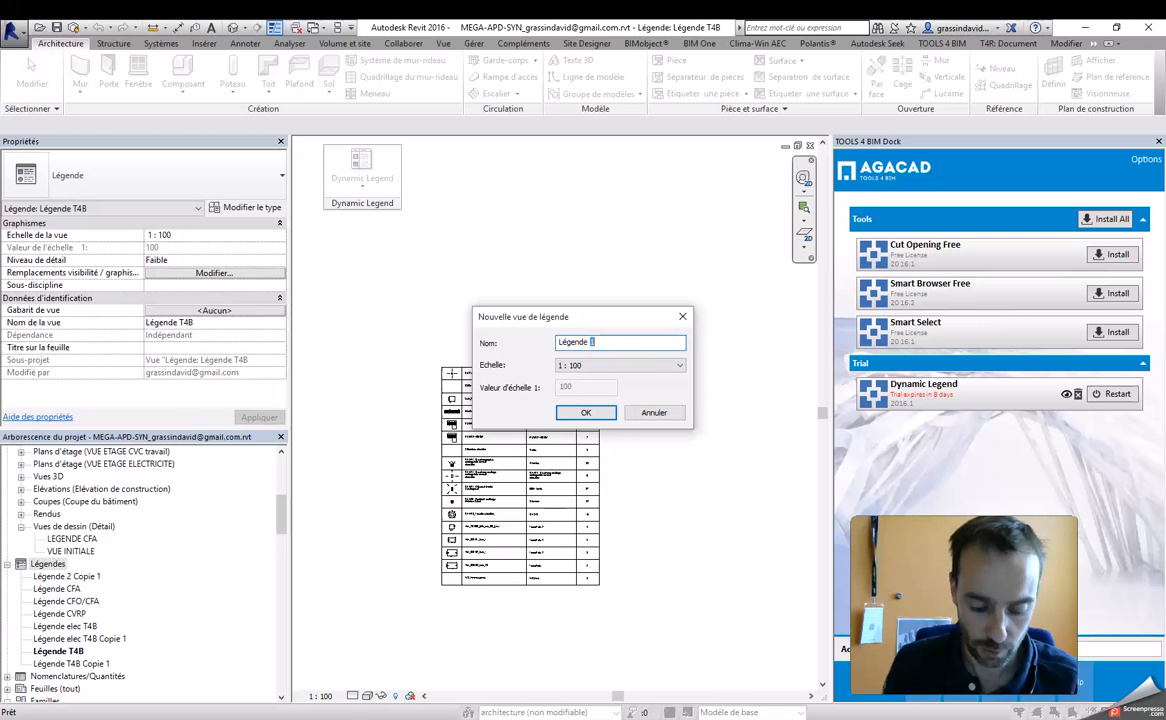
pyautogui.write('tools4bim elec')
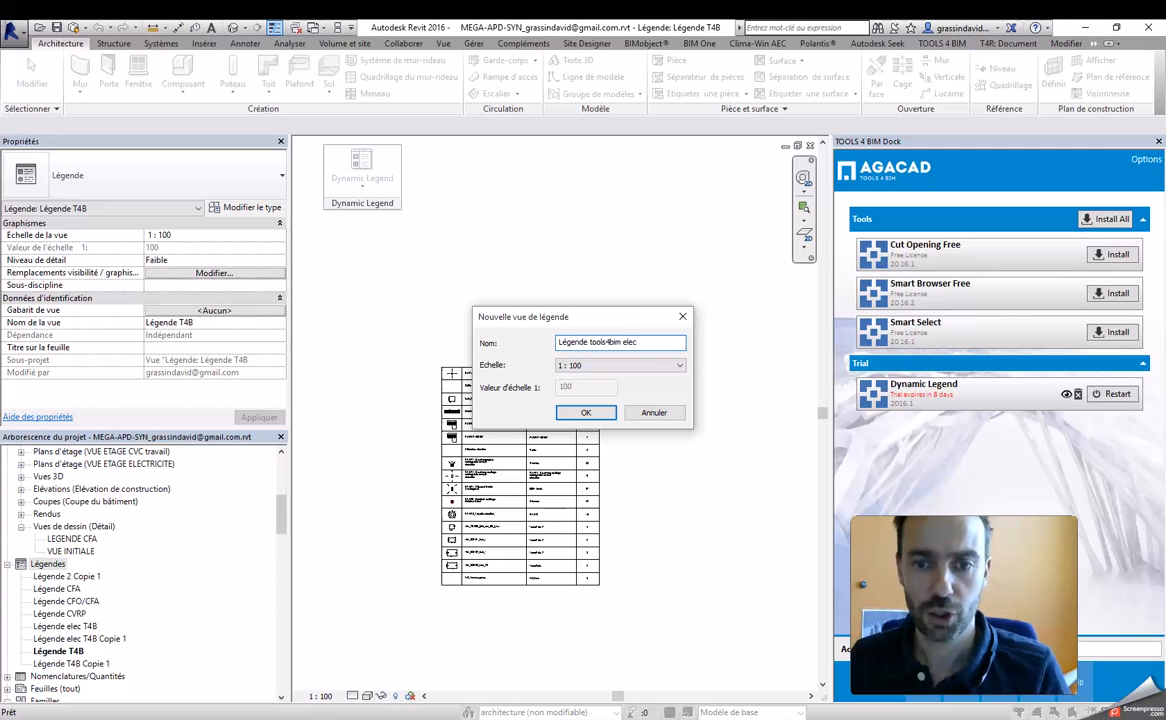
pyautogui.press('Return')
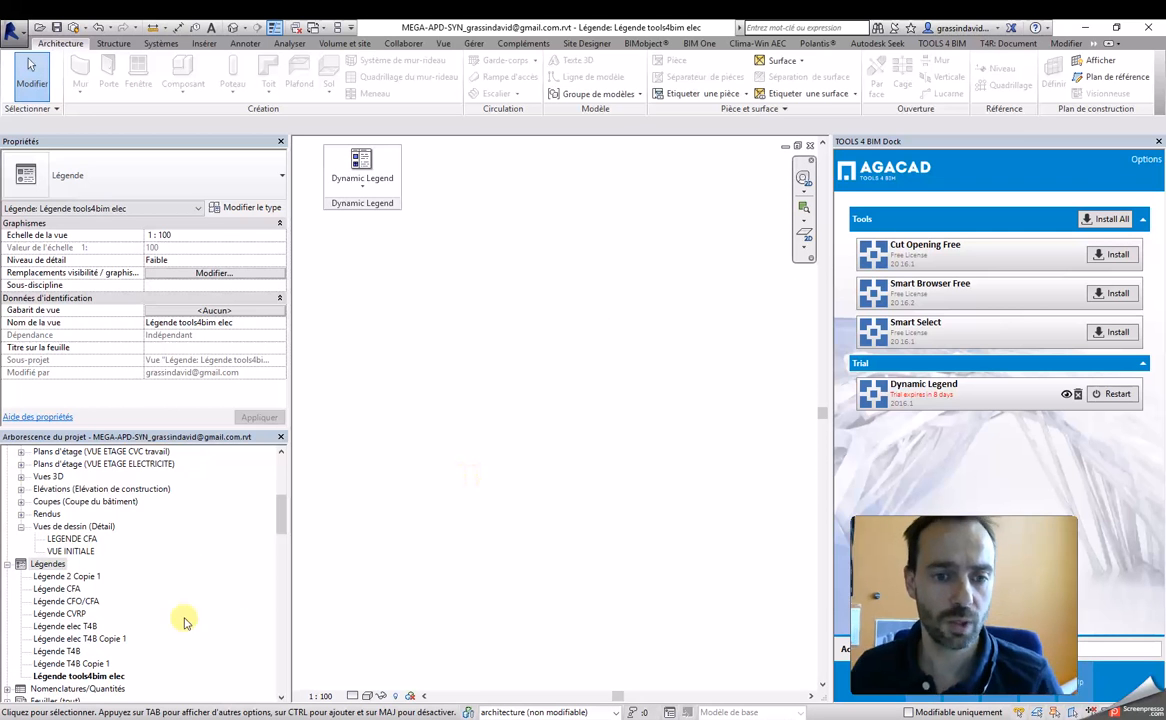
# Step: Place the Interphone - Axe 1.60 m type from the Appareils de communication families as a component in the new legend view
pyautogui.moveTo(281, 513); pyautogui.dragTo(281, 545)
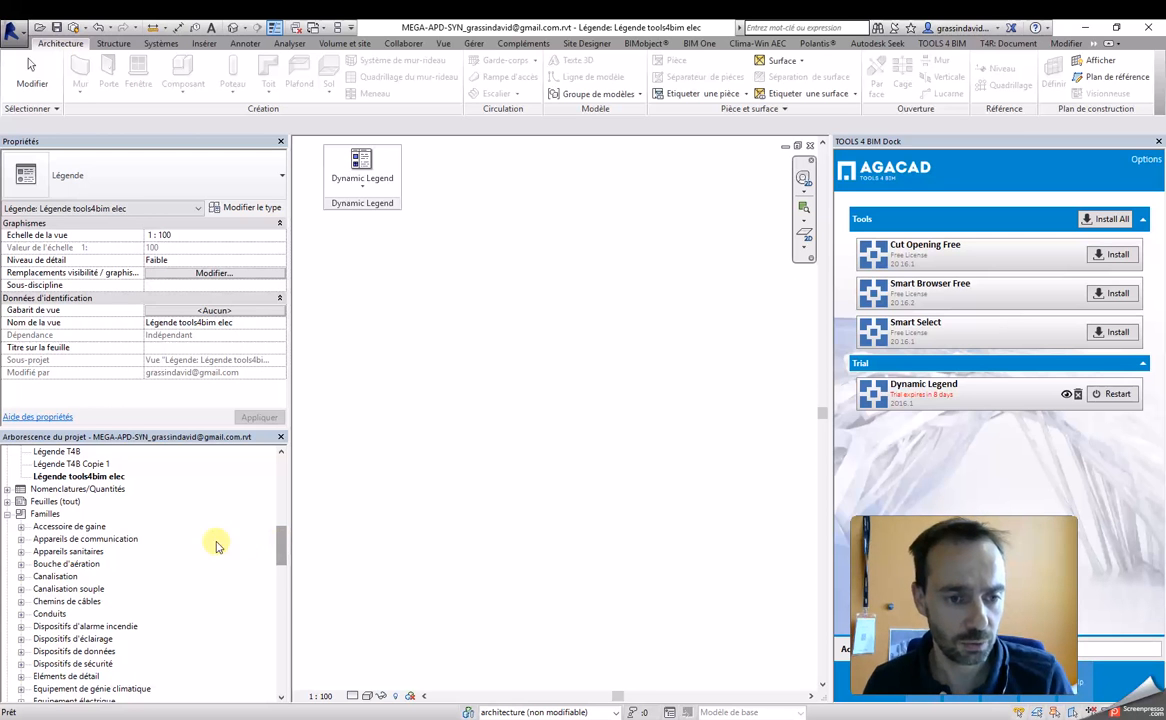
pyautogui.click(21, 539)
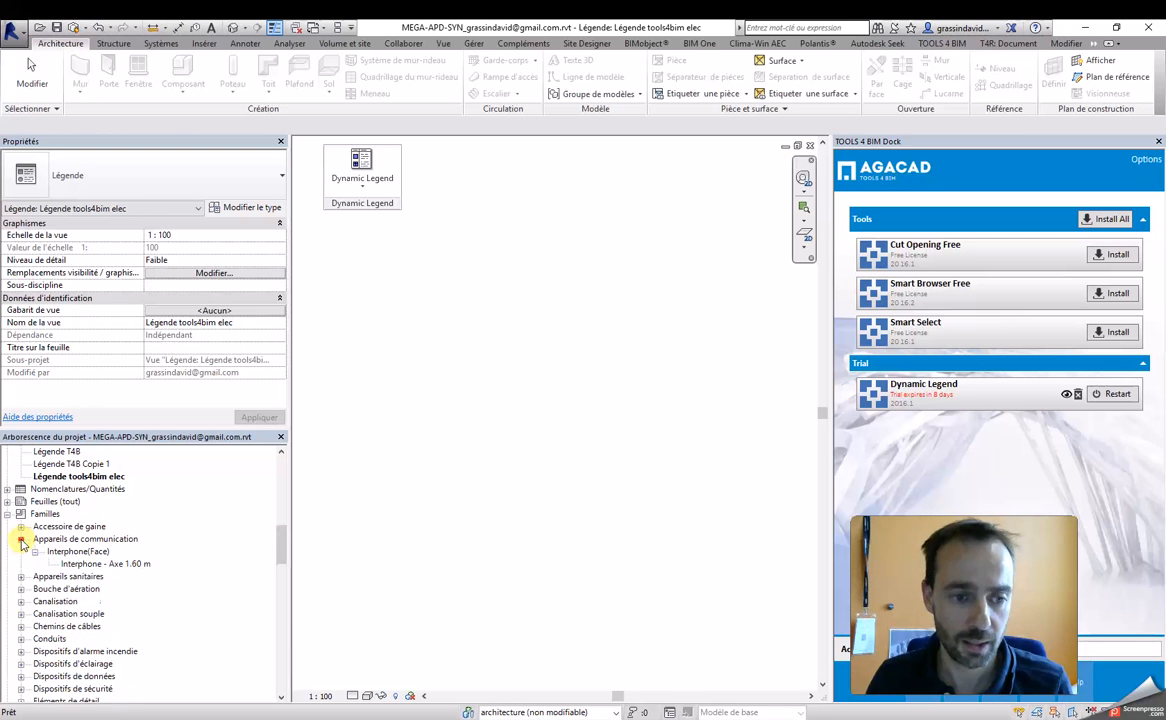
pyautogui.moveTo(88, 566); pyautogui.dragTo(535, 349)
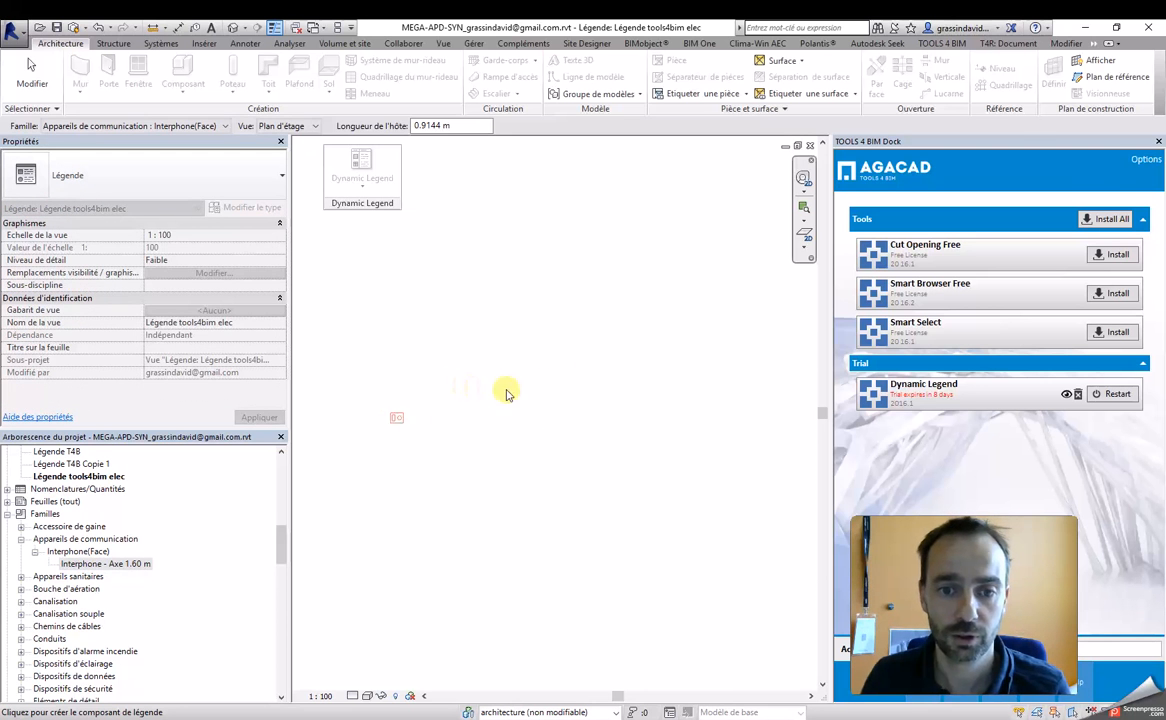
pyautogui.click(569, 356)
pyautogui.scroll(2, 503, 408)
pyautogui.press('Escape')
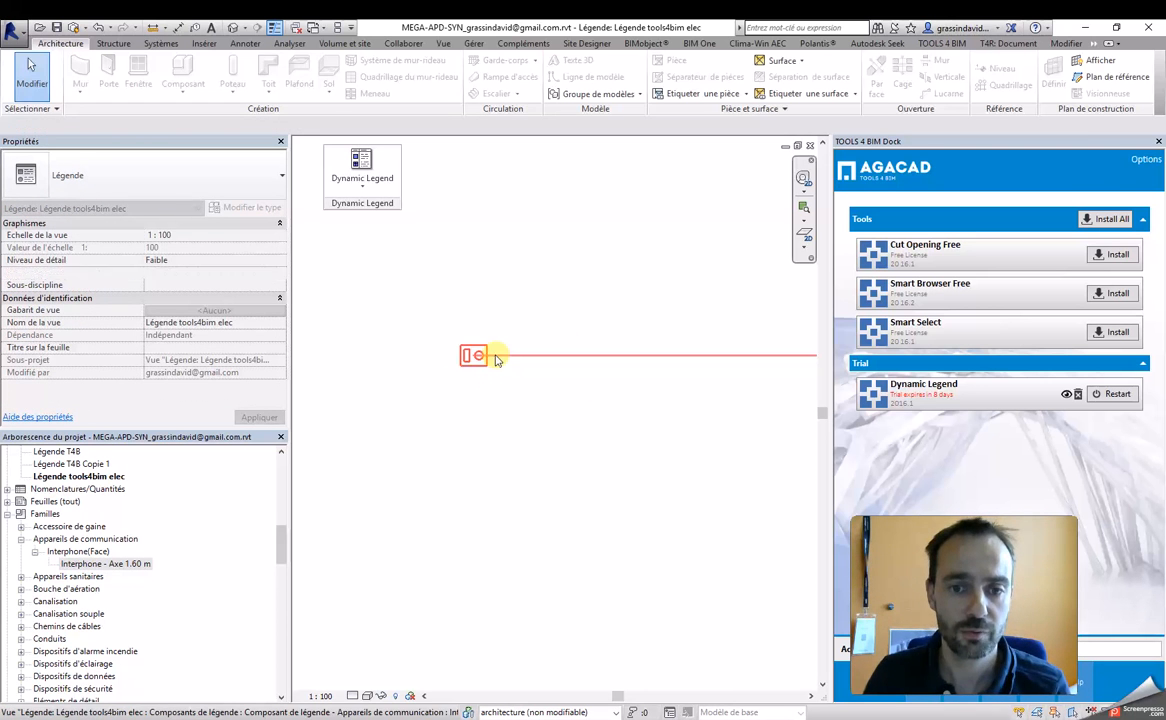
# Step: Change the placed legend component to Silencieux circulaire : 800mm, and finally to Bouche d'aération : BAP extraction : Raccordement 300 x 300 à face 600 x 600
pyautogui.click(490, 358)
pyautogui.click(490, 358)
pyautogui.scroll(-2, 484, 385)
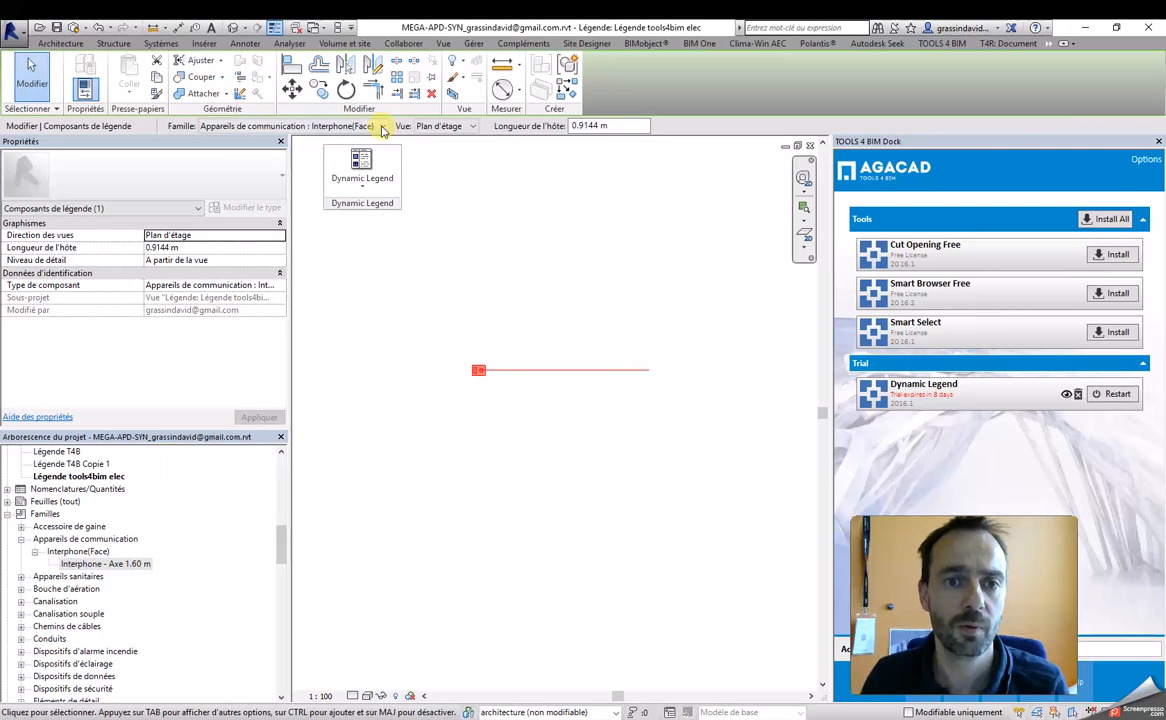
pyautogui.click(345, 124)
pyautogui.scroll(2, 265, 190)
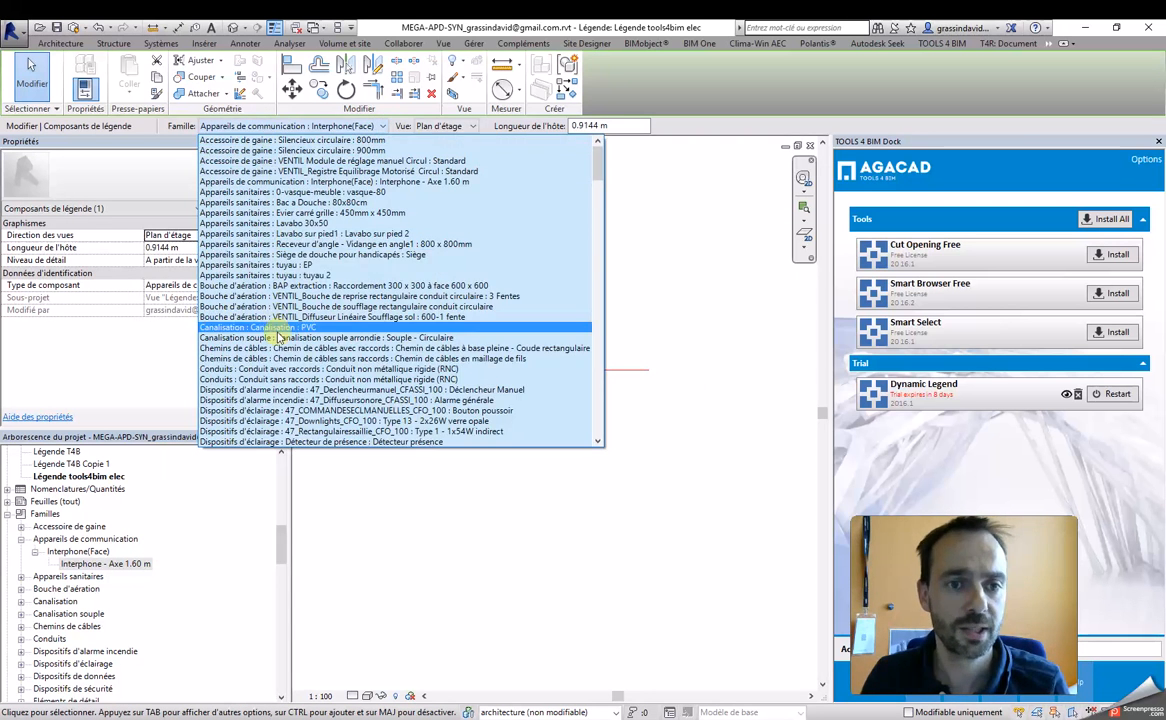
pyautogui.click(331, 141)
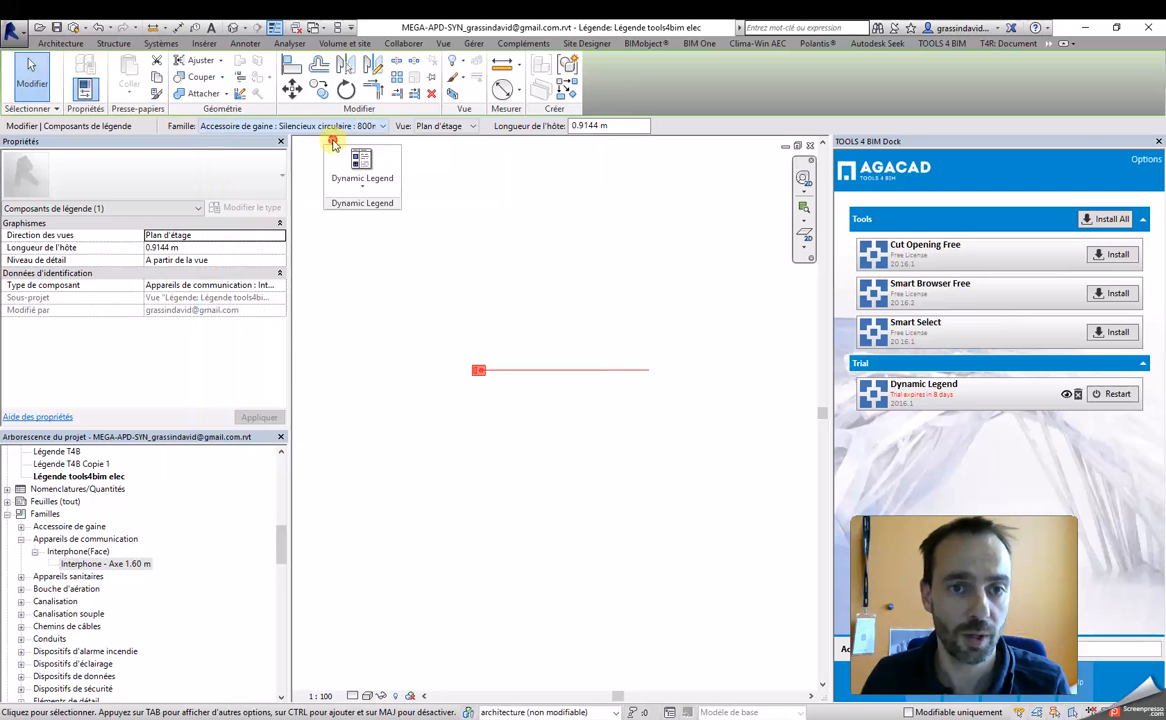
pyautogui.click(364, 126)
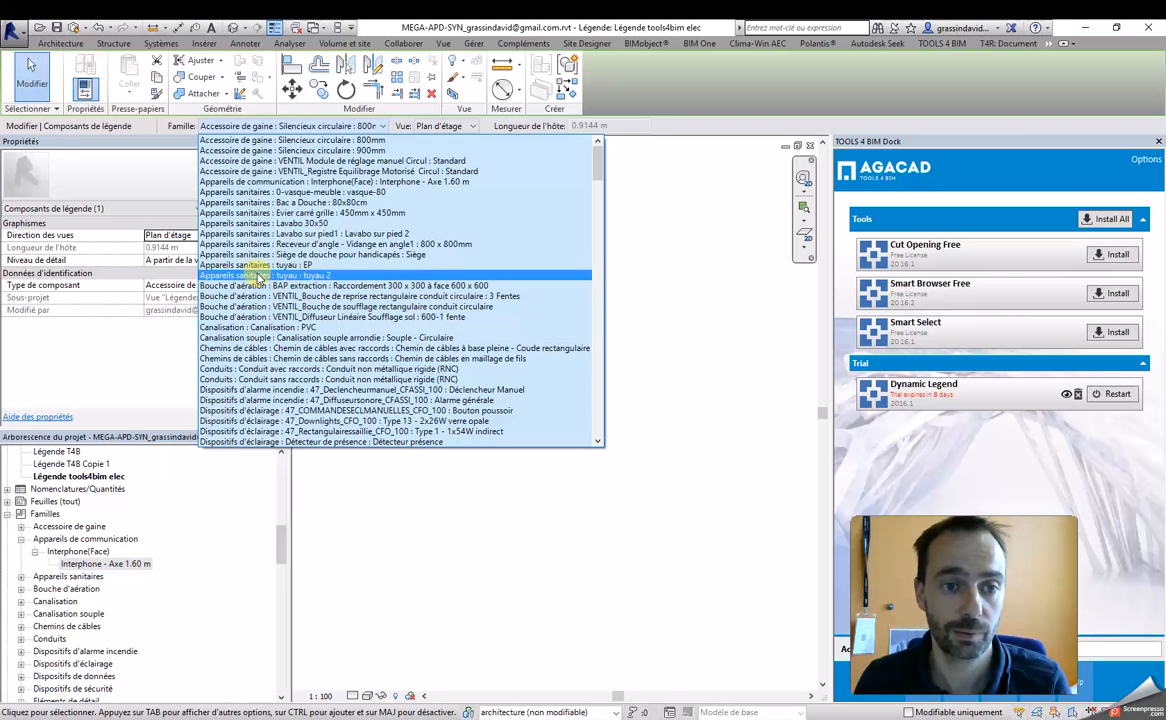
pyautogui.click(285, 288)
pyautogui.click(372, 405)
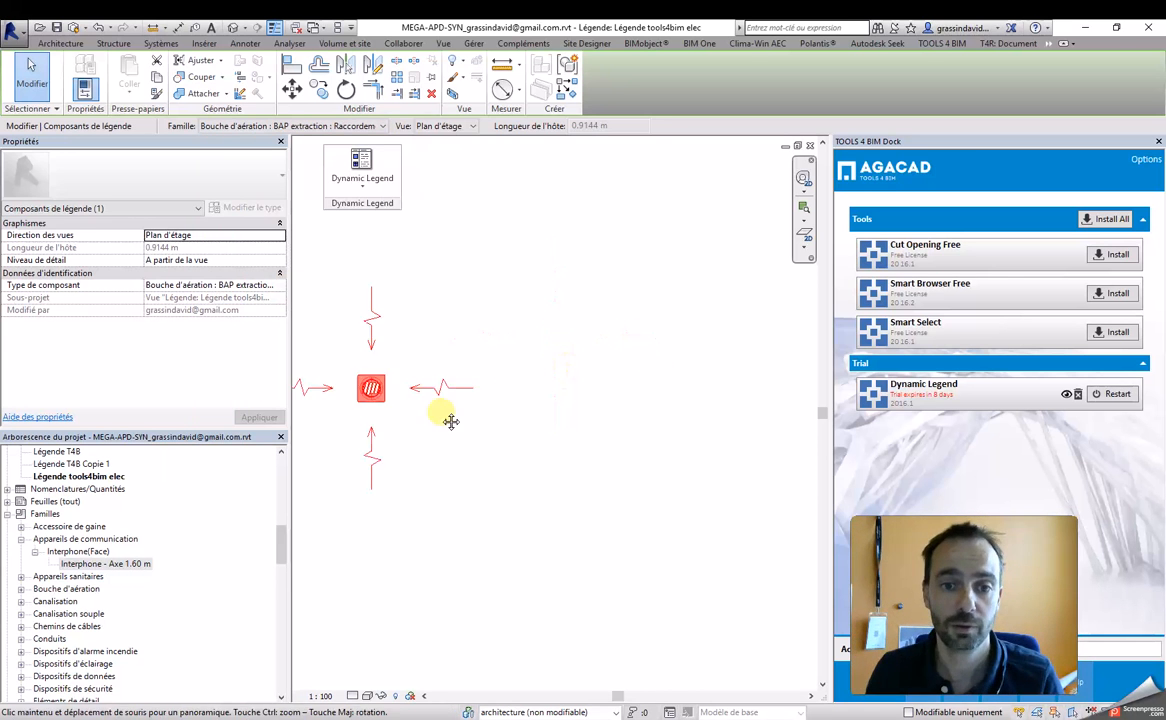
# Step: Add a text note reading "nom de la famille" beside the placed legend component
pyautogui.press('Escape')
pyautogui.moveTo(476, 402); pyautogui.dragTo(612, 392)
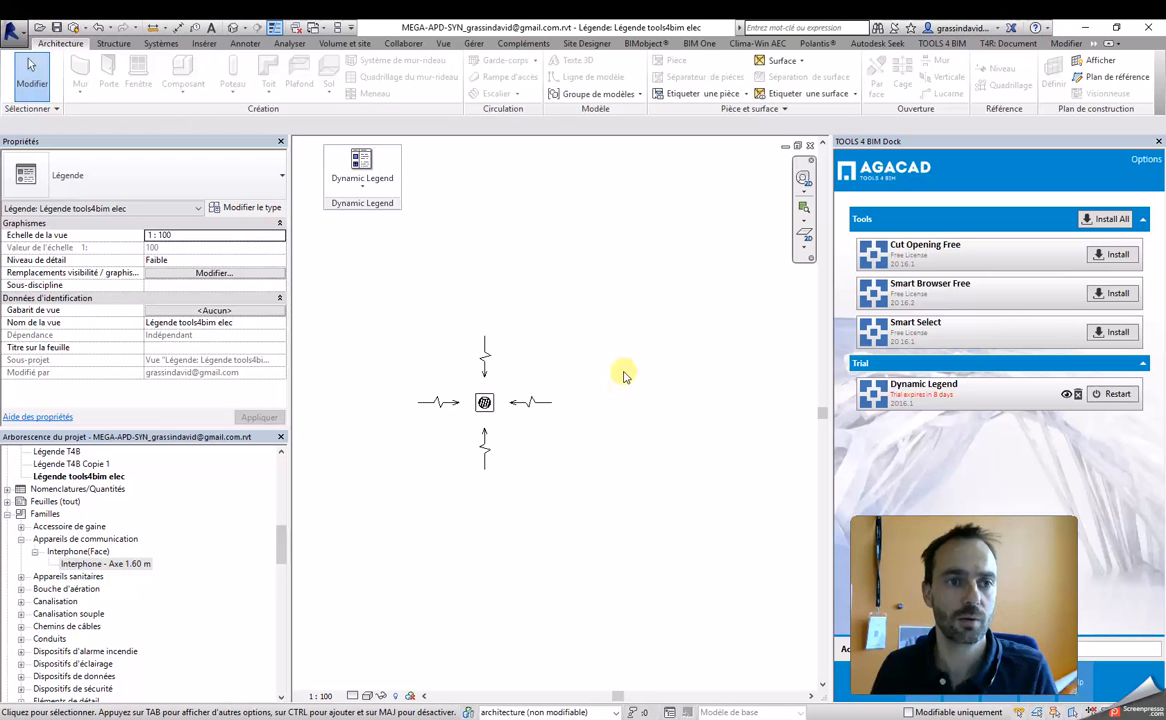
pyautogui.click(212, 28)
pyautogui.click(618, 422)
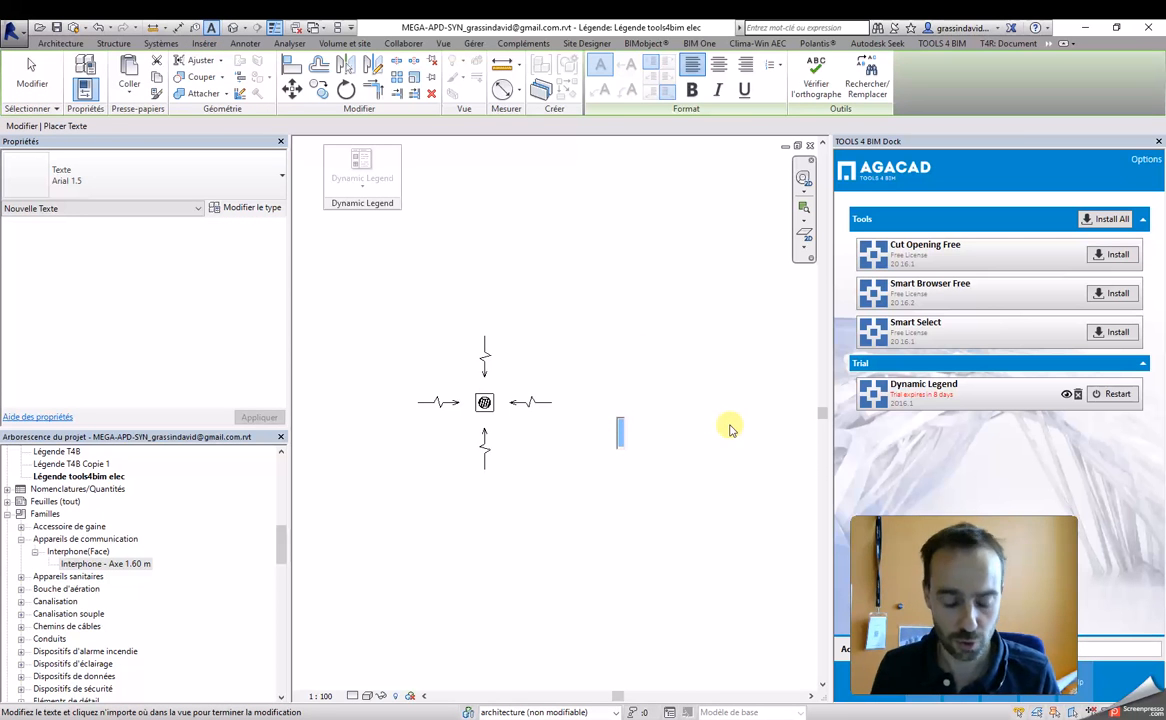
pyautogui.write('famille')
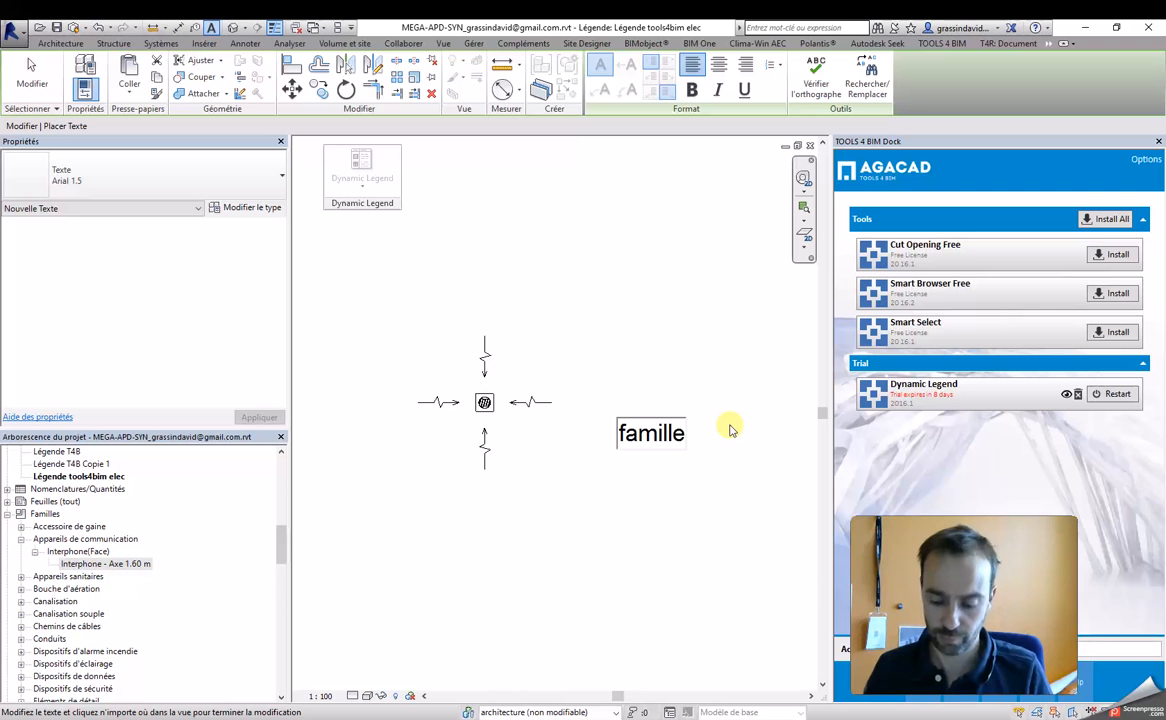
pyautogui.write('nom de la')
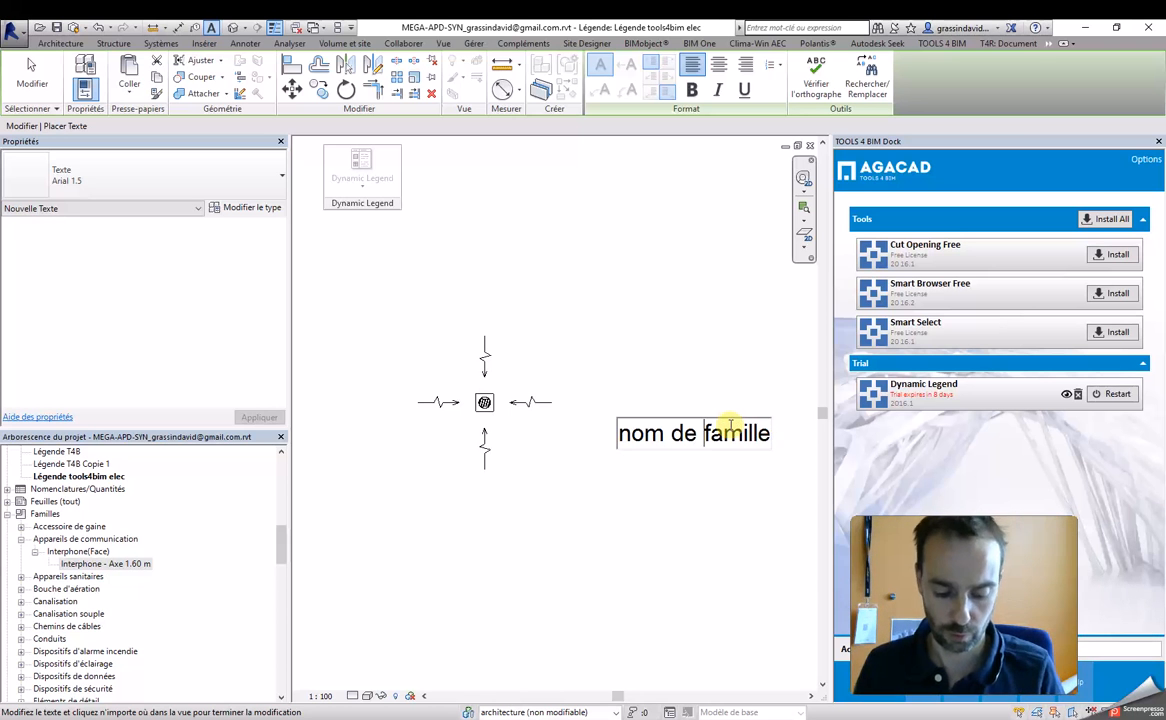
pyautogui.click(709, 337)
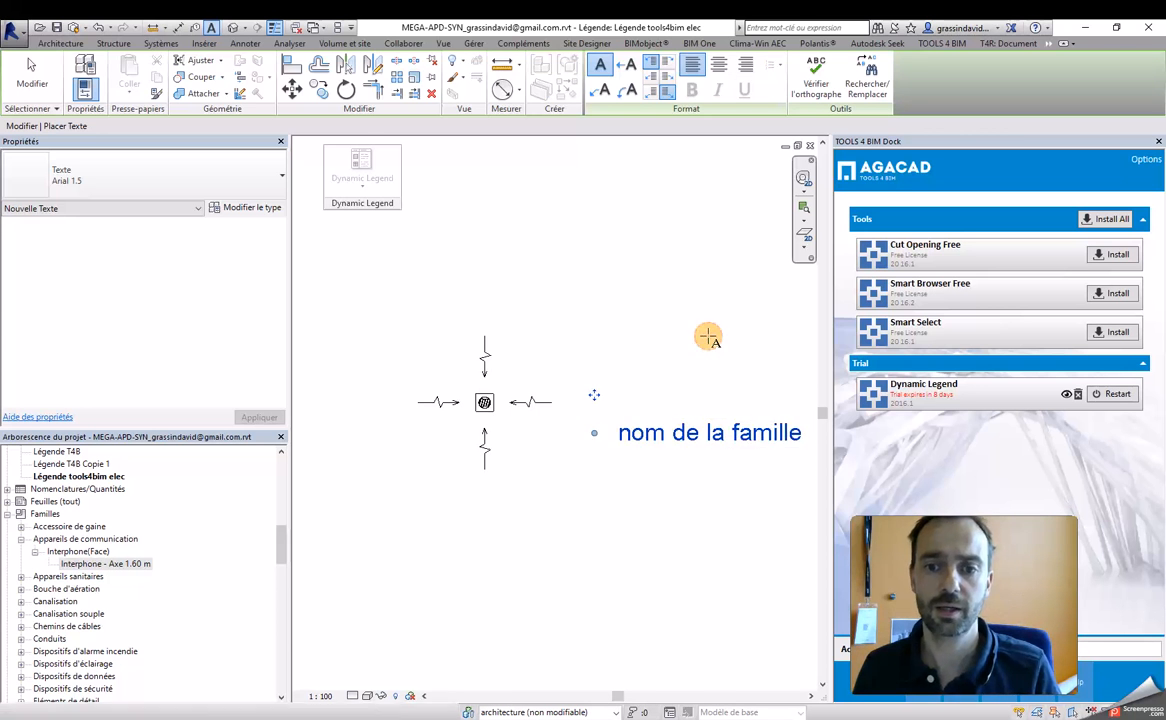
pyautogui.scroll(-2, 702, 334)
pyautogui.moveTo(669, 357); pyautogui.dragTo(508, 385, button='middle')
pyautogui.press('Escape')
pyautogui.press('Escape')
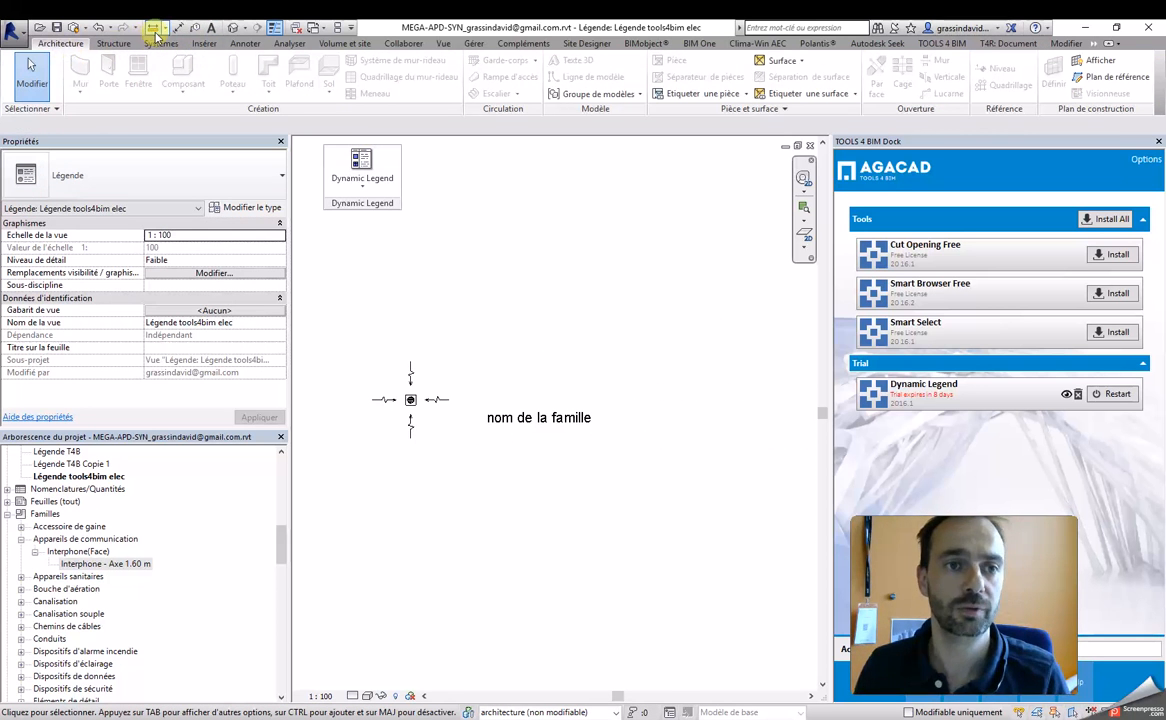
# Step: Draw a detail-line rectangle about 2.1 m by 1.5 m in Lignes fines around the legend component
pyautogui.click(245, 45)
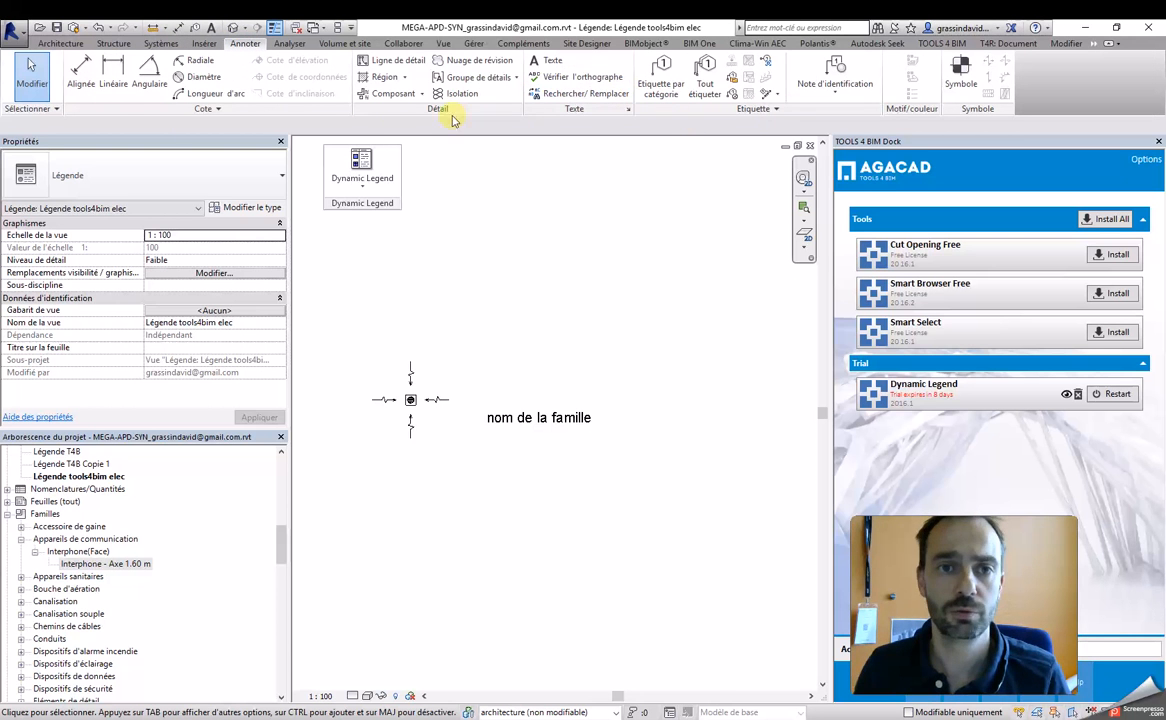
pyautogui.click(385, 61)
pyautogui.click(611, 62)
pyautogui.click(331, 345)
pyautogui.click(470, 447)
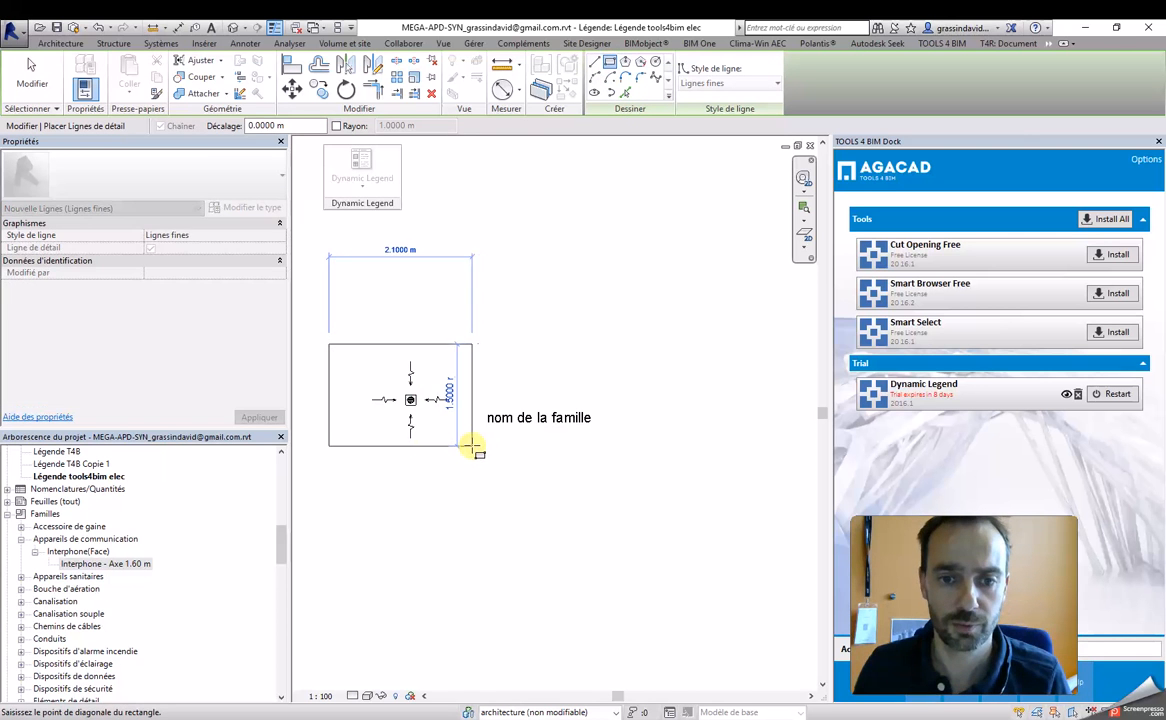
# Step: Copy the whole rectangle beside the original so that it frames the text note
pyautogui.press('Escape')
pyautogui.press('Tab')
pyautogui.click(470, 346)
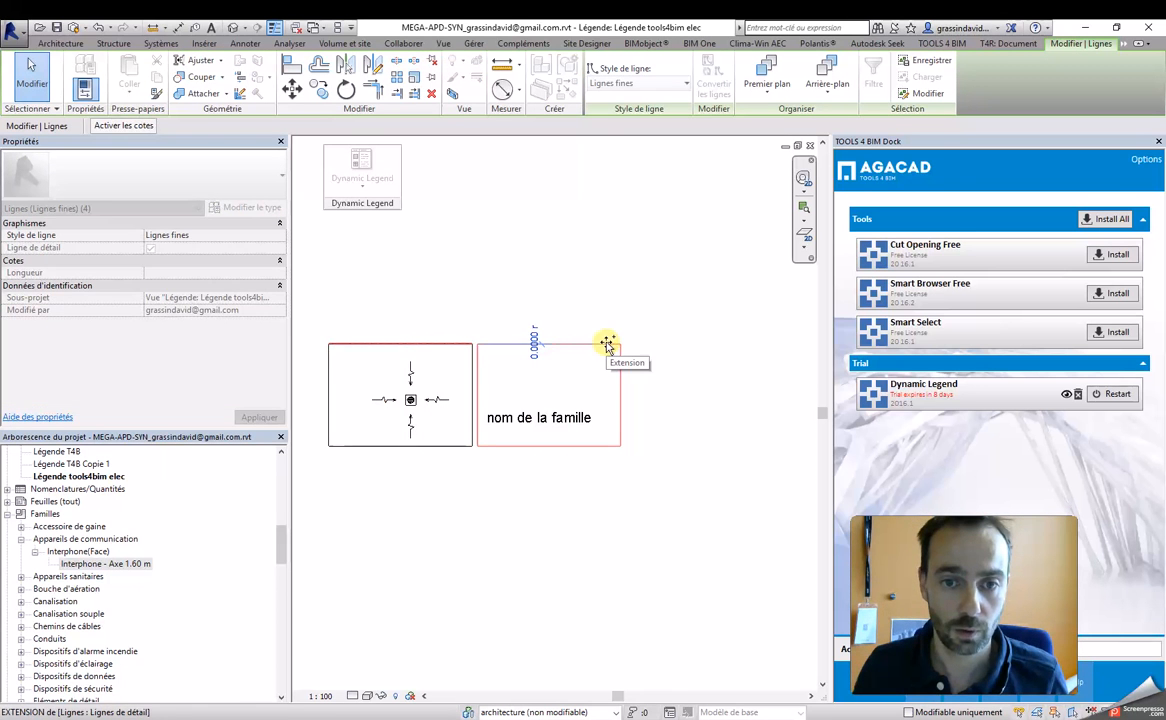
# Step: Extend the copied rectangle's near edge to meet the first rectangle, closing the gap between the two cells
pyautogui.scroll(3, 466, 380)
pyautogui.moveTo(463, 380); pyautogui.dragTo(499, 382)
pyautogui.click(513, 390)
pyautogui.click(496, 386)
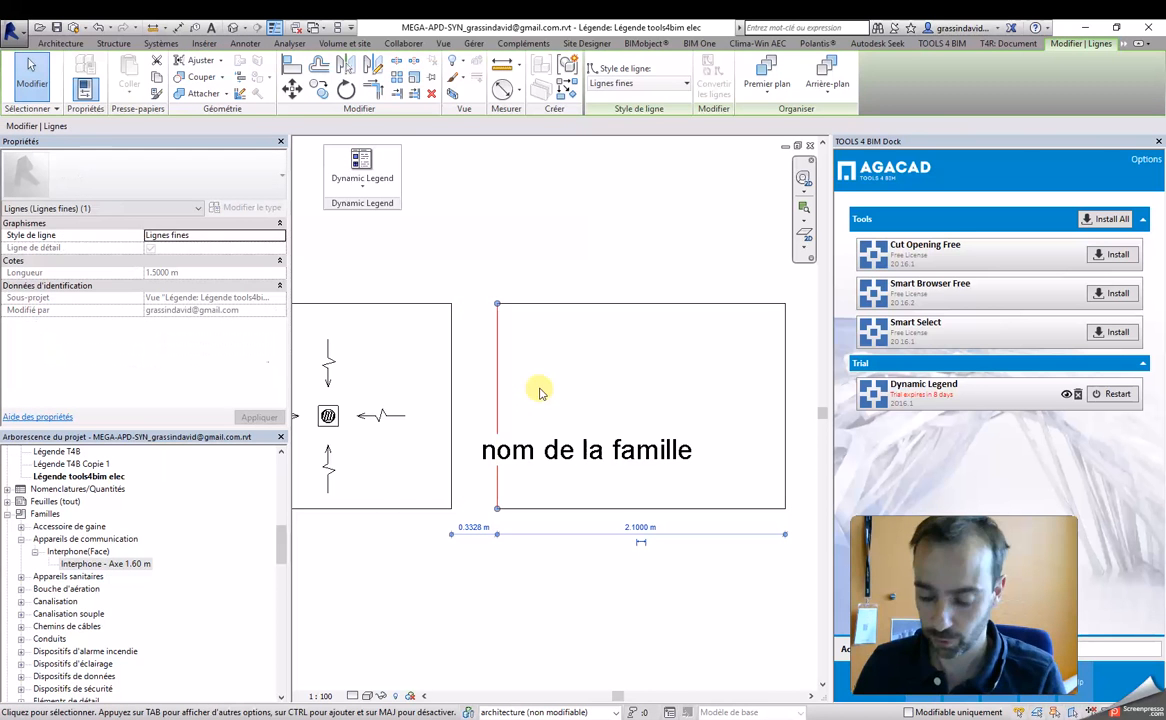
pyautogui.moveTo(495, 389)
pyautogui.mouseDown()
pyautogui.moveTo(432, 388)
pyautogui.moveTo(458, 382)
pyautogui.moveTo(476, 394)
pyautogui.mouseUp()
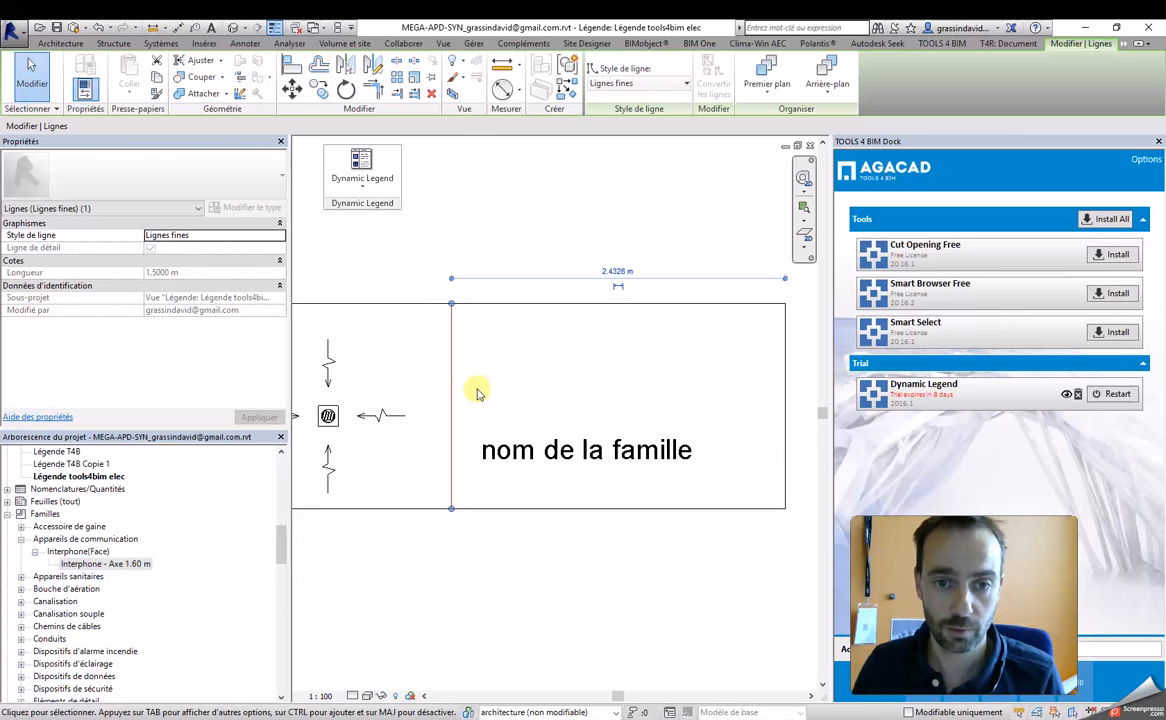
pyautogui.press('Escape')
pyautogui.scroll(-2, 476, 389)
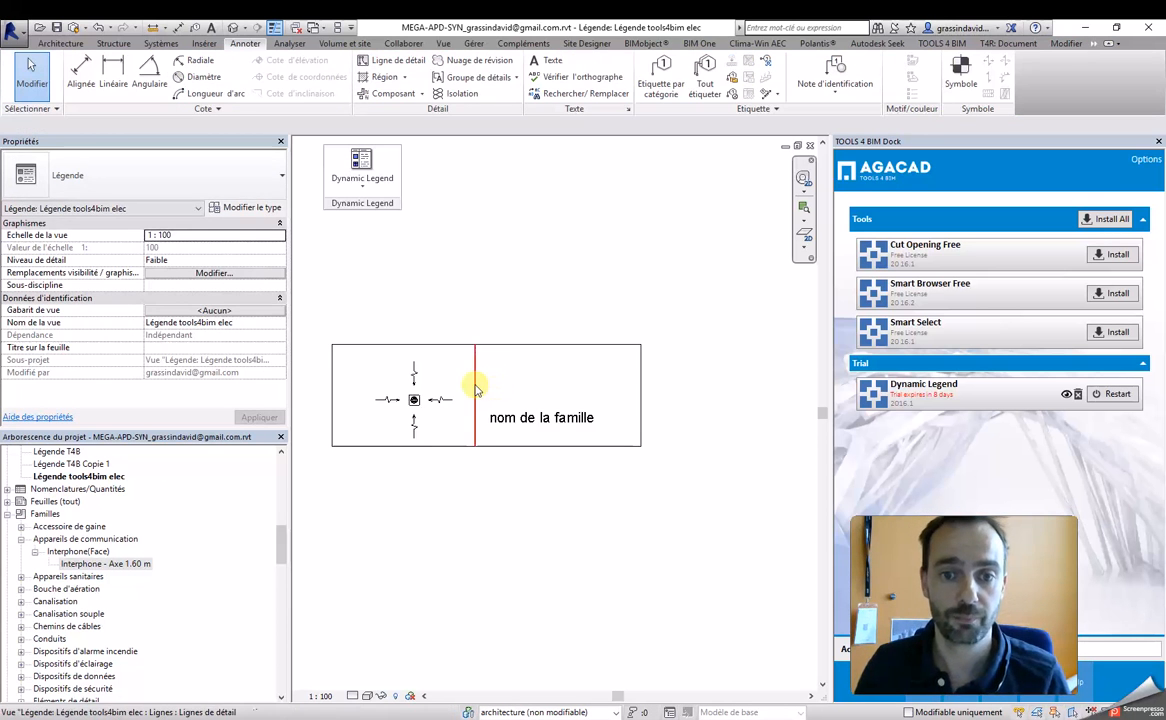
# Step: Shift the divider between the cells slightly towards the component and raise the text note to mid-height of its cell
pyautogui.click(475, 384)
pyautogui.moveTo(475, 383)
pyautogui.mouseDown()
pyautogui.moveTo(494, 383)
pyautogui.moveTo(469, 383)
pyautogui.mouseUp()
pyautogui.click(575, 414)
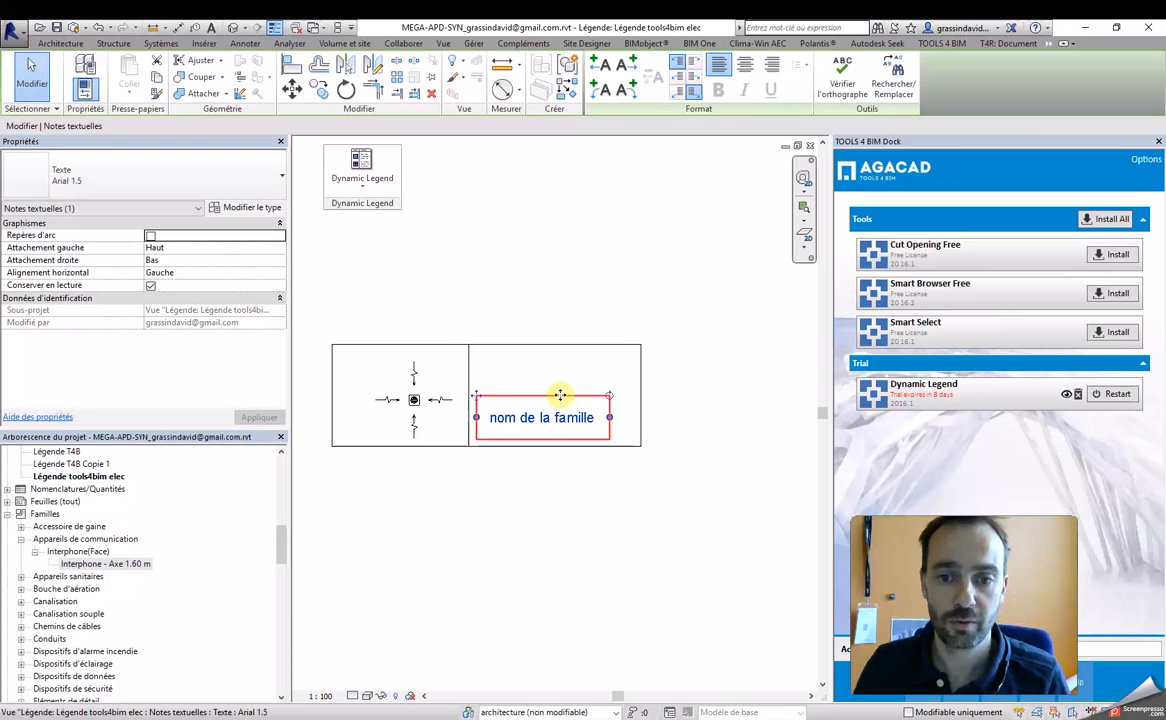
pyautogui.moveTo(560, 377); pyautogui.dragTo(560, 360)
pyautogui.click(593, 341)
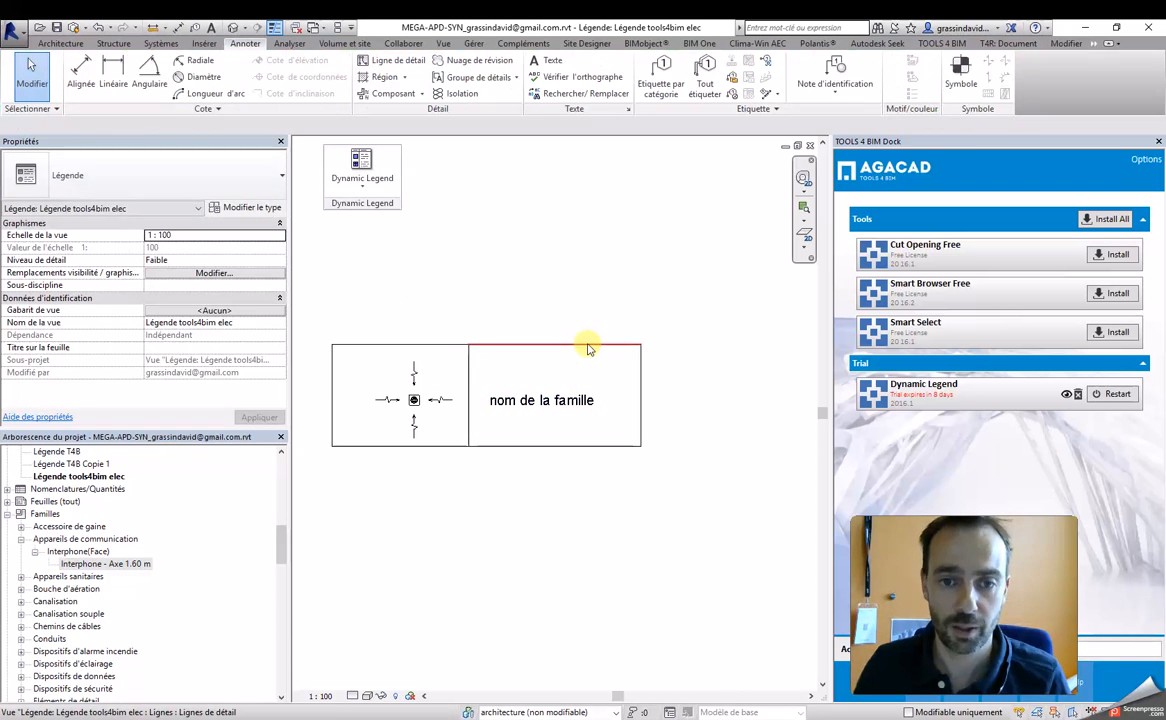
# Step: Reduce the height of the two-cell frame by moving its upper edges down and its lower edges up
pyautogui.moveTo(588, 312); pyautogui.dragTo(292, 342)
pyautogui.moveTo(500, 346); pyautogui.dragTo(502, 366)
pyautogui.moveTo(682, 438); pyautogui.dragTo(320, 507)
pyautogui.moveTo(539, 442); pyautogui.dragTo(540, 425)
pyautogui.click(669, 447)
pyautogui.scroll(-3, 680, 440)
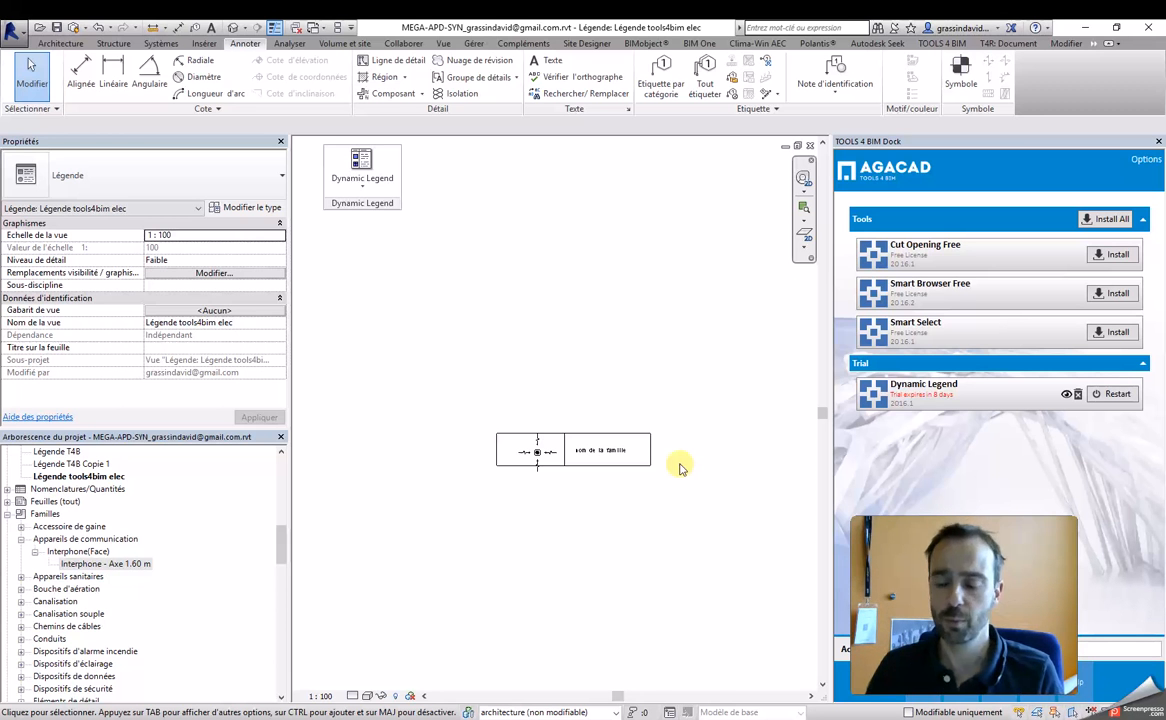
# Step: Delete the "nom de la famille" text note from the second cell
pyautogui.click(365, 183)
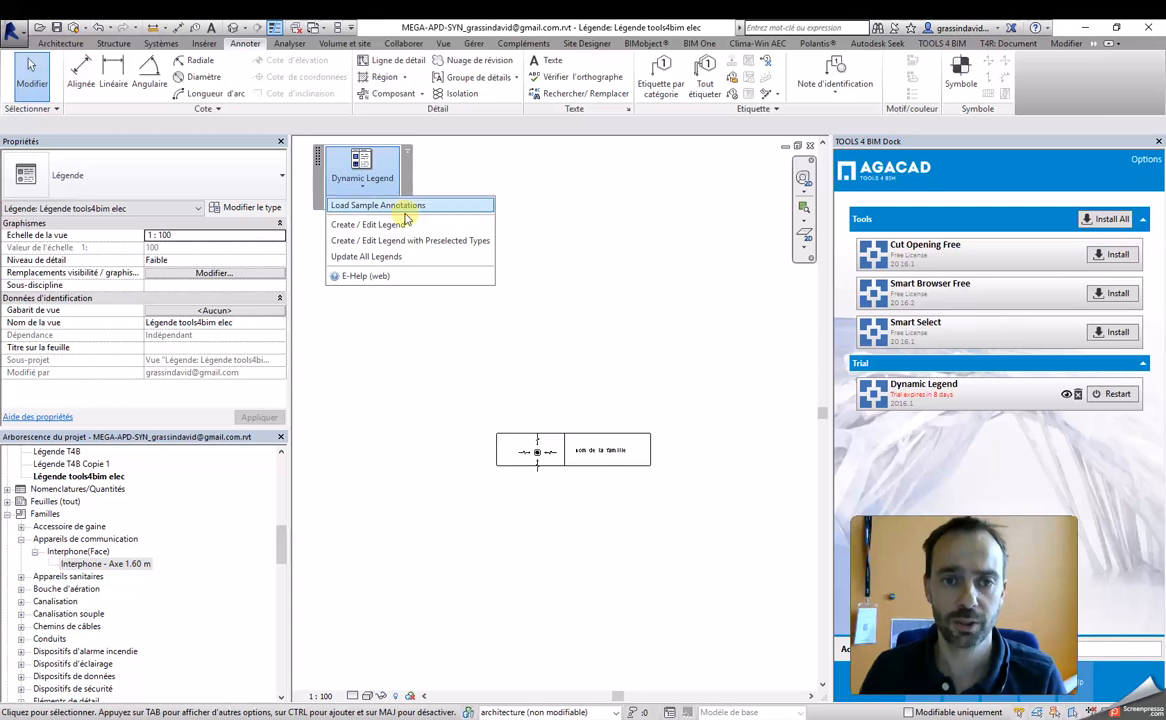
pyautogui.scroll(5, 640, 450)
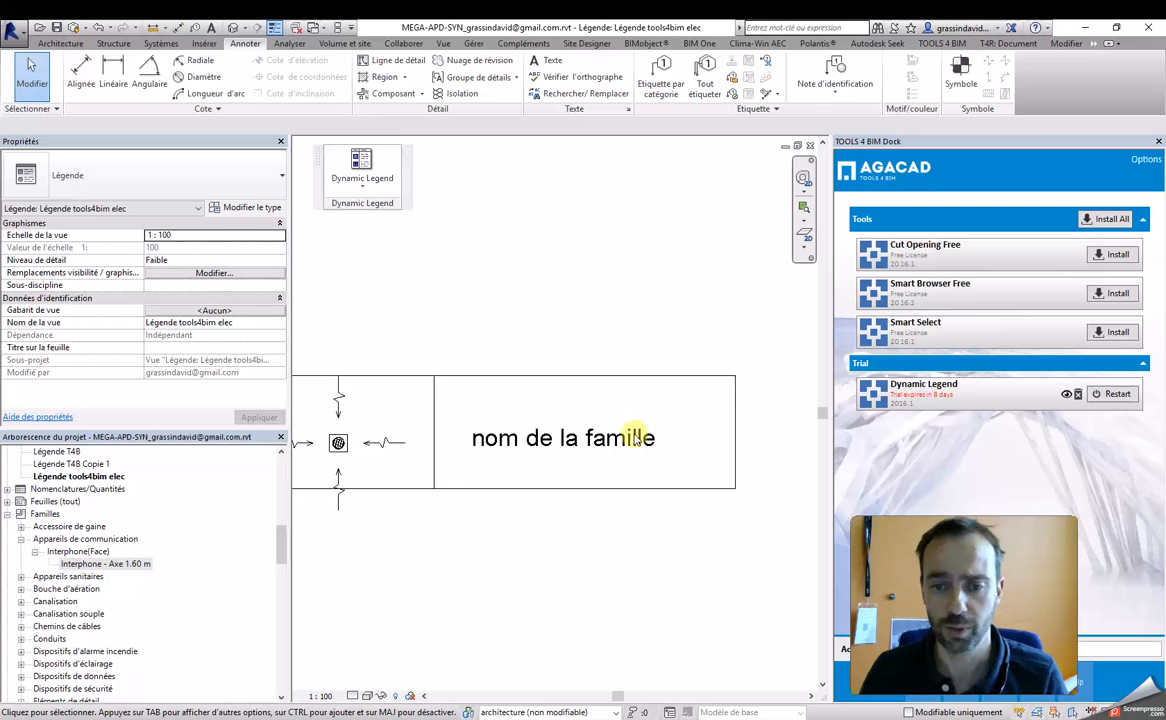
pyautogui.click(631, 455)
pyautogui.scroll(-1, 638, 458)
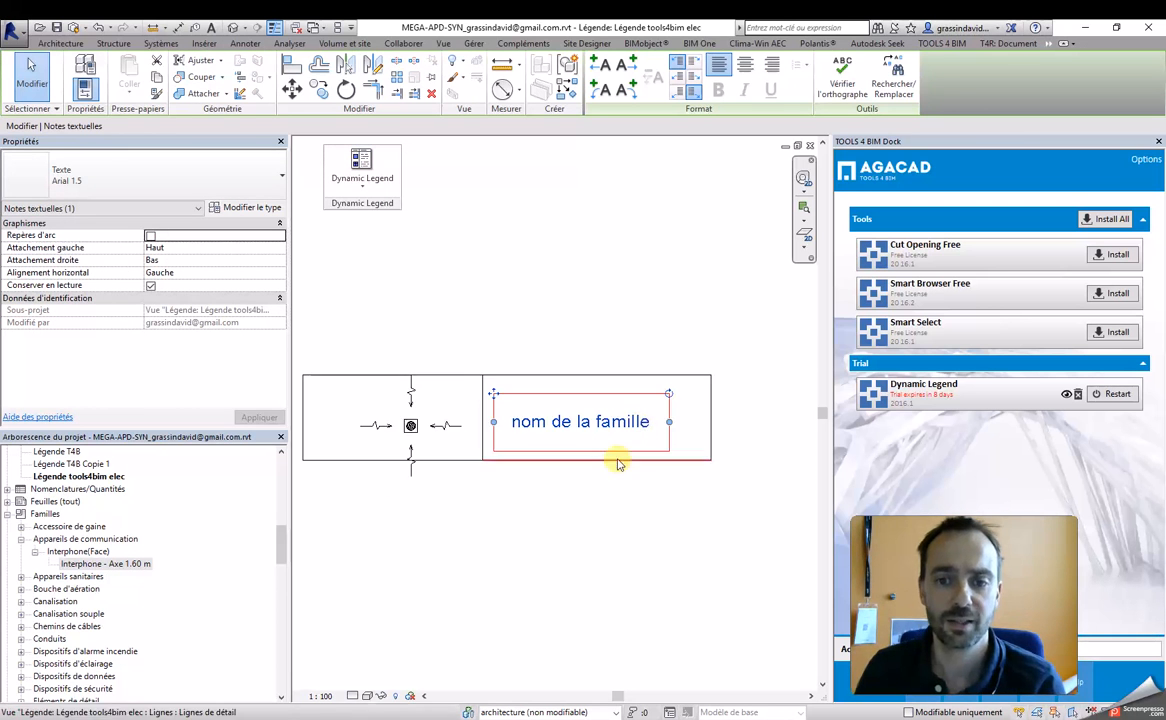
pyautogui.scroll(3, 591, 450)
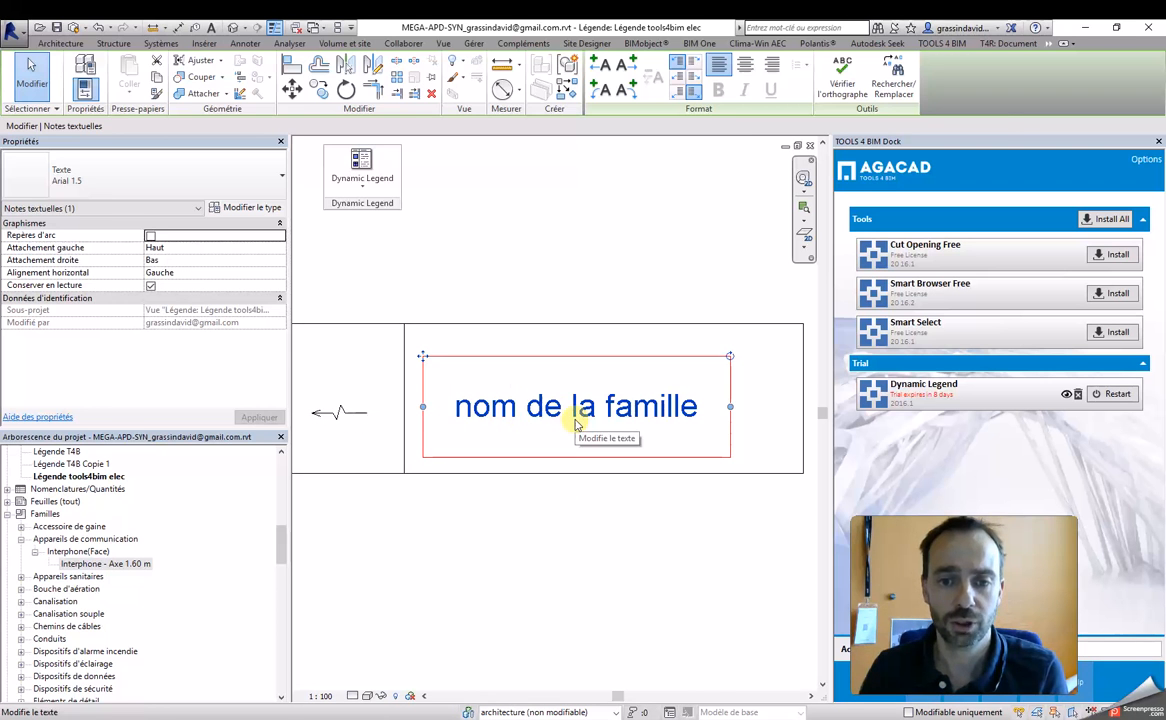
pyautogui.press('Delete')
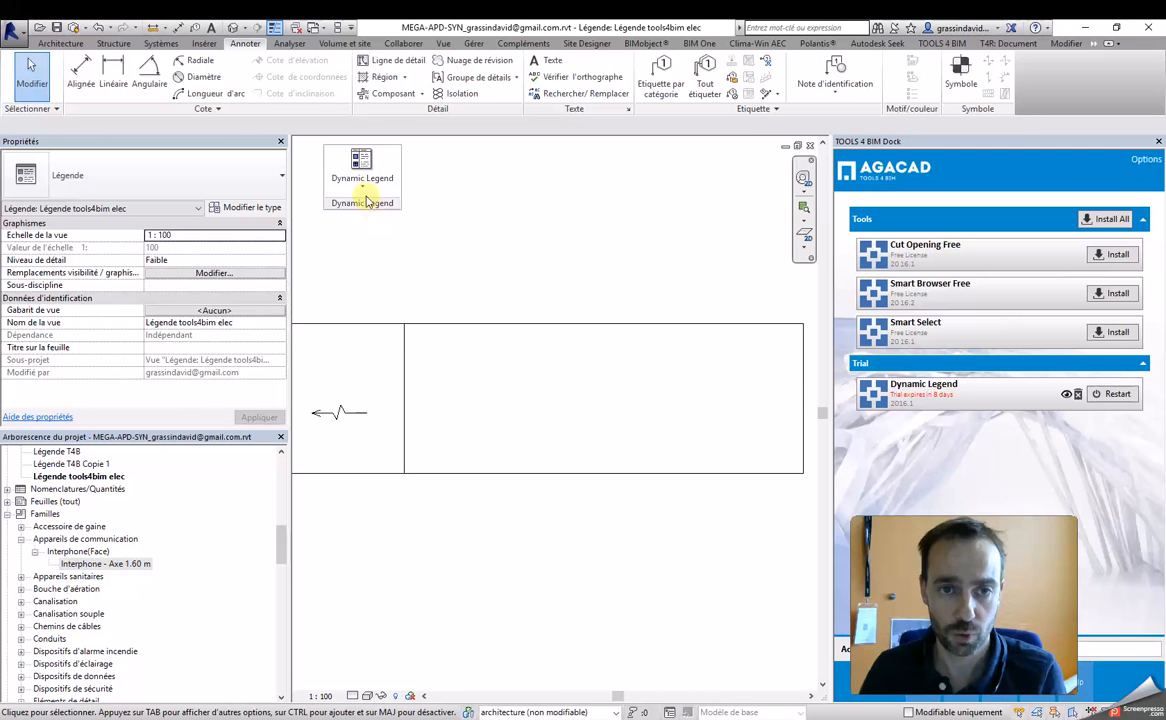
# Step: Load the Dynamic Legend sample annotations and locate the M_SM_Legend Parameter Text family among the annotation symbols
pyautogui.click(363, 186)
pyautogui.click(372, 202)
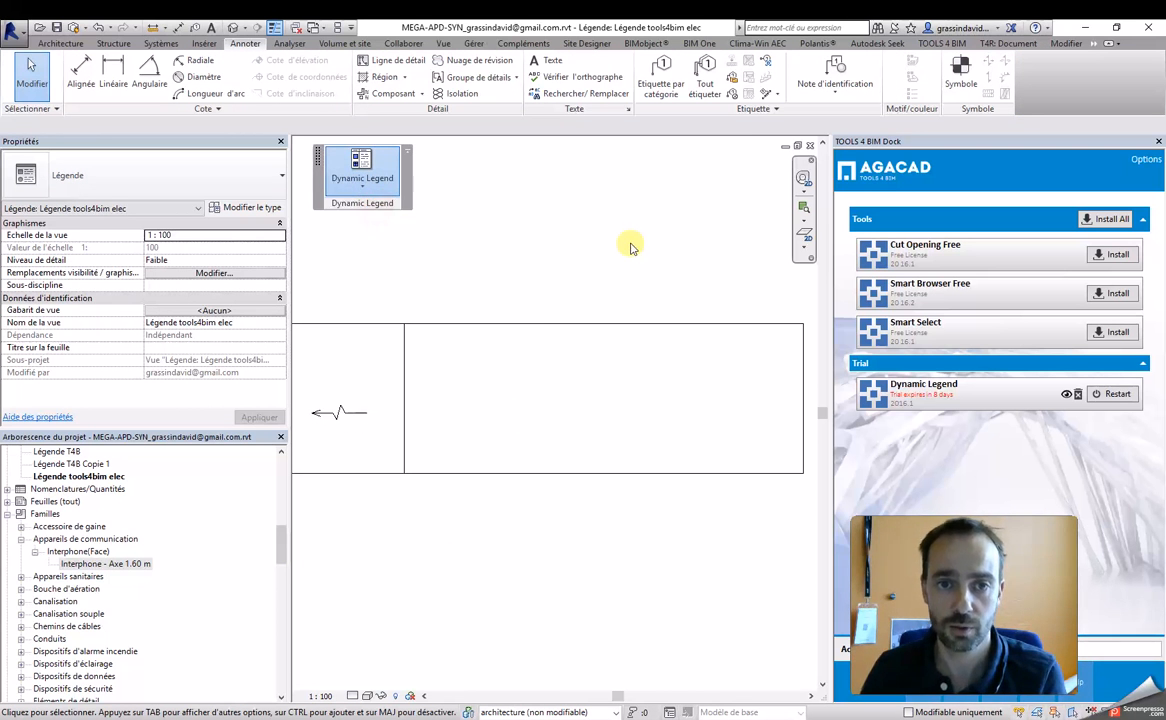
pyautogui.moveTo(281, 541); pyautogui.dragTo(279, 624)
pyautogui.click(102, 481)
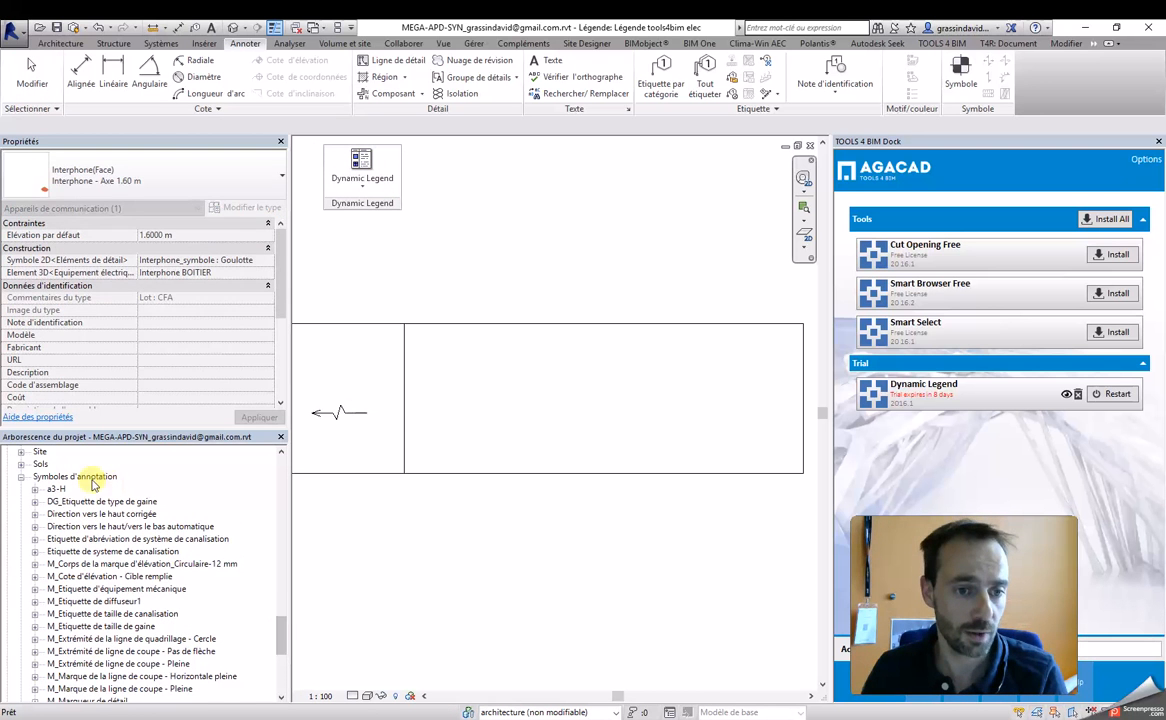
pyautogui.click(101, 651)
pyautogui.scroll(-3, 100, 648)
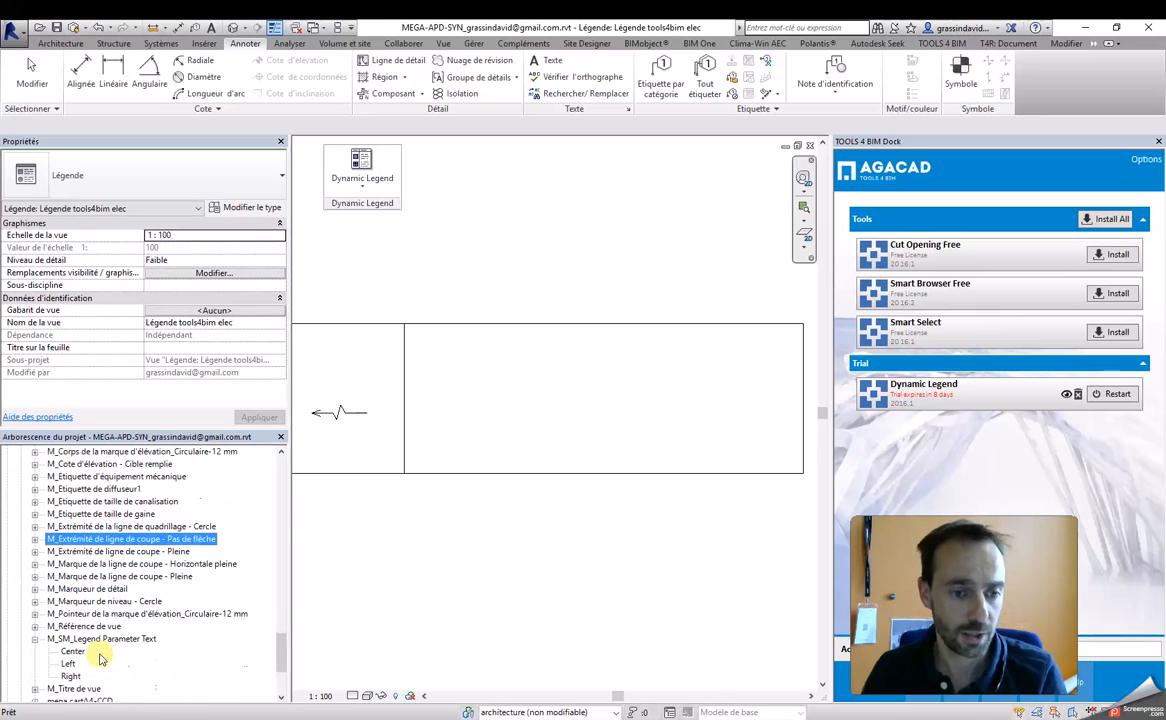
pyautogui.click(101, 640)
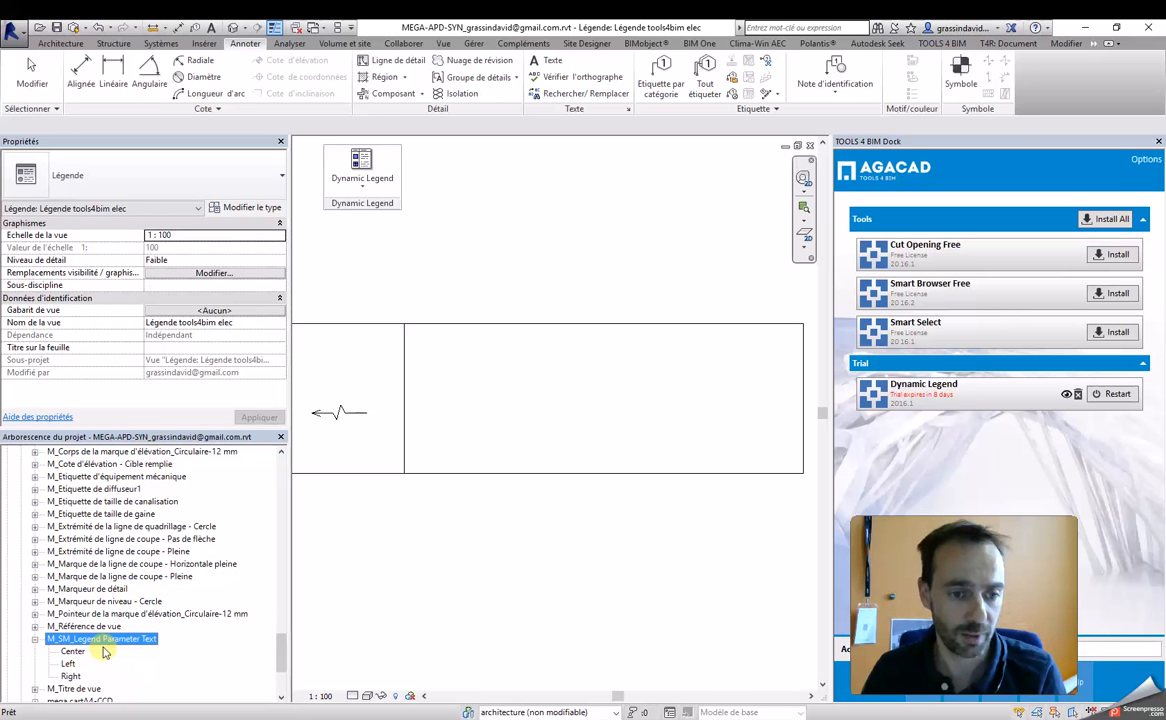
# Step: Place the Left type of M_SM_Legend Parameter Text in the empty cell of the legend frame
pyautogui.click(68, 664)
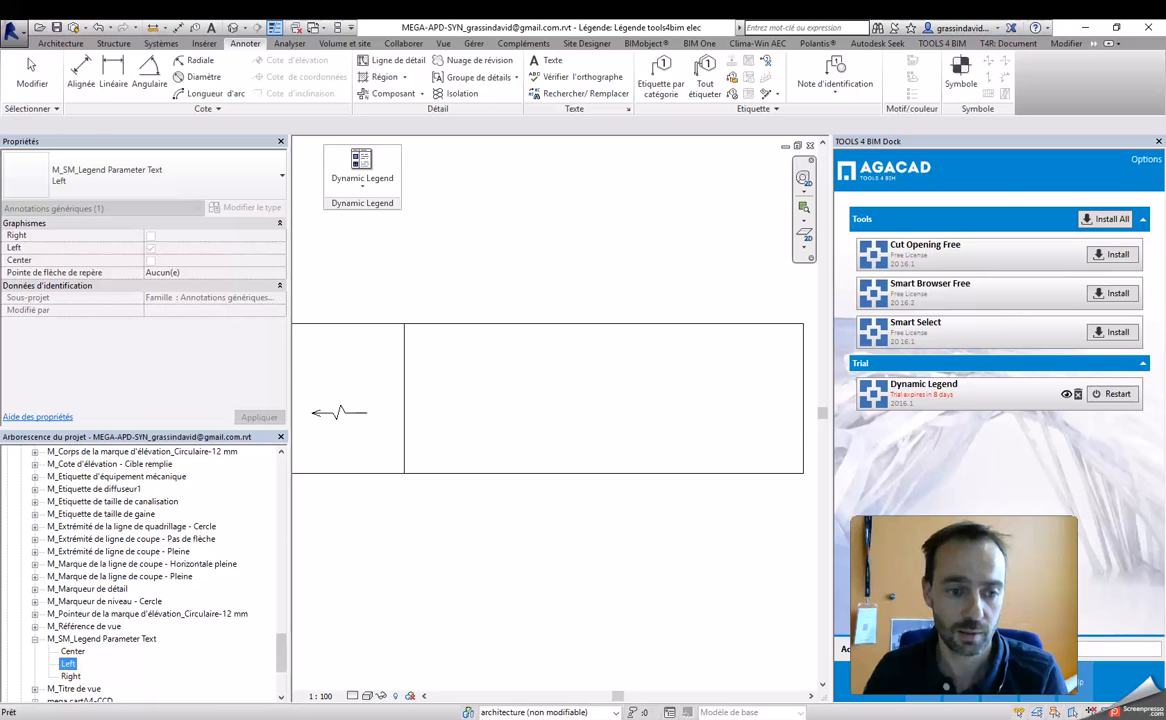
pyautogui.moveTo(566, 355); pyautogui.dragTo(572, 363)
pyautogui.click(705, 411)
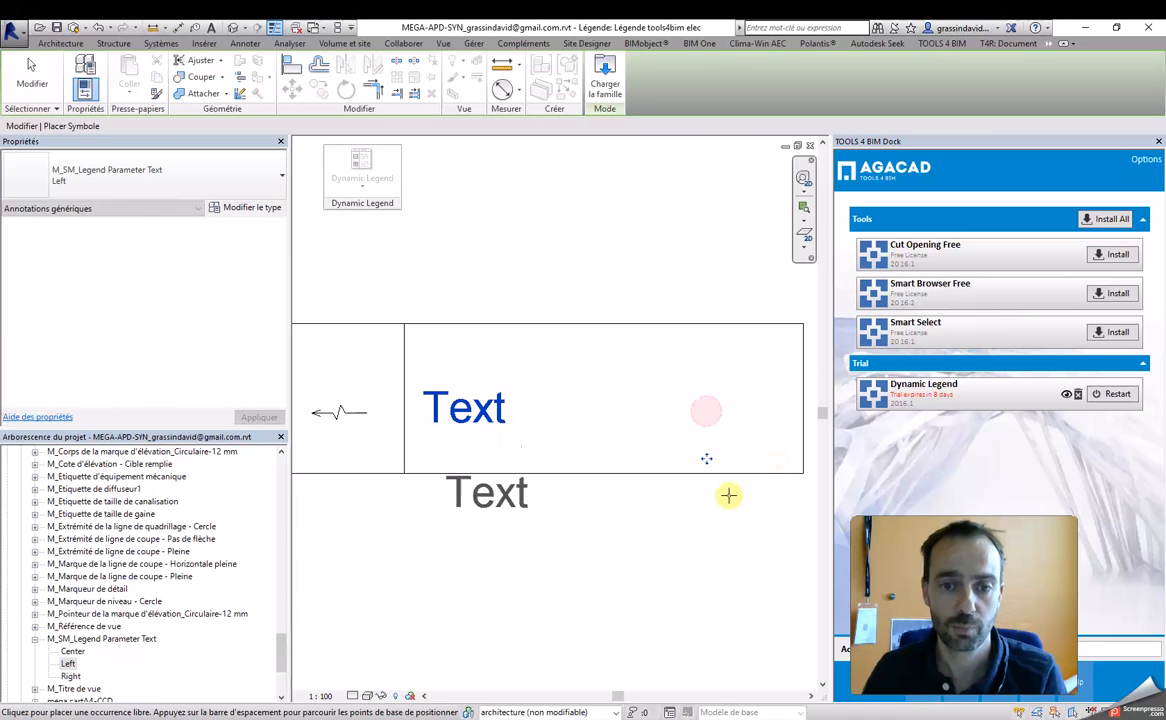
pyautogui.scroll(1, 719, 518)
pyautogui.scroll(-2, 719, 518)
pyautogui.press('Escape')
pyautogui.click(550, 440)
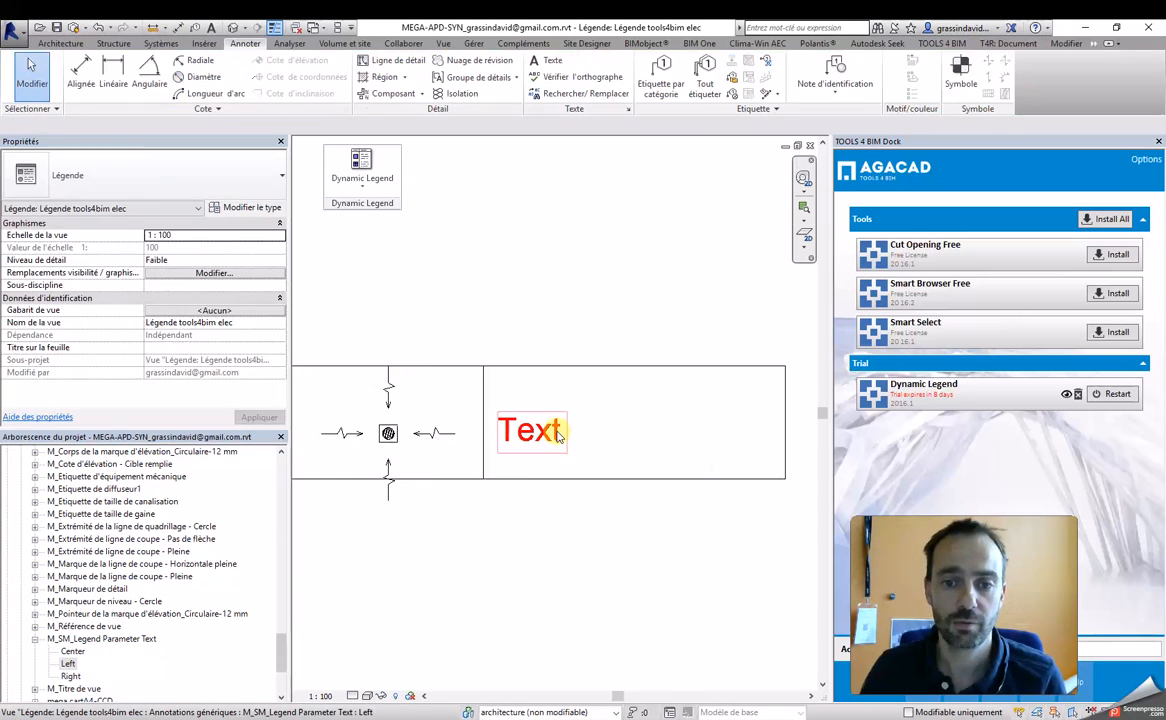
pyautogui.click(567, 494)
pyautogui.scroll(-3, 580, 494)
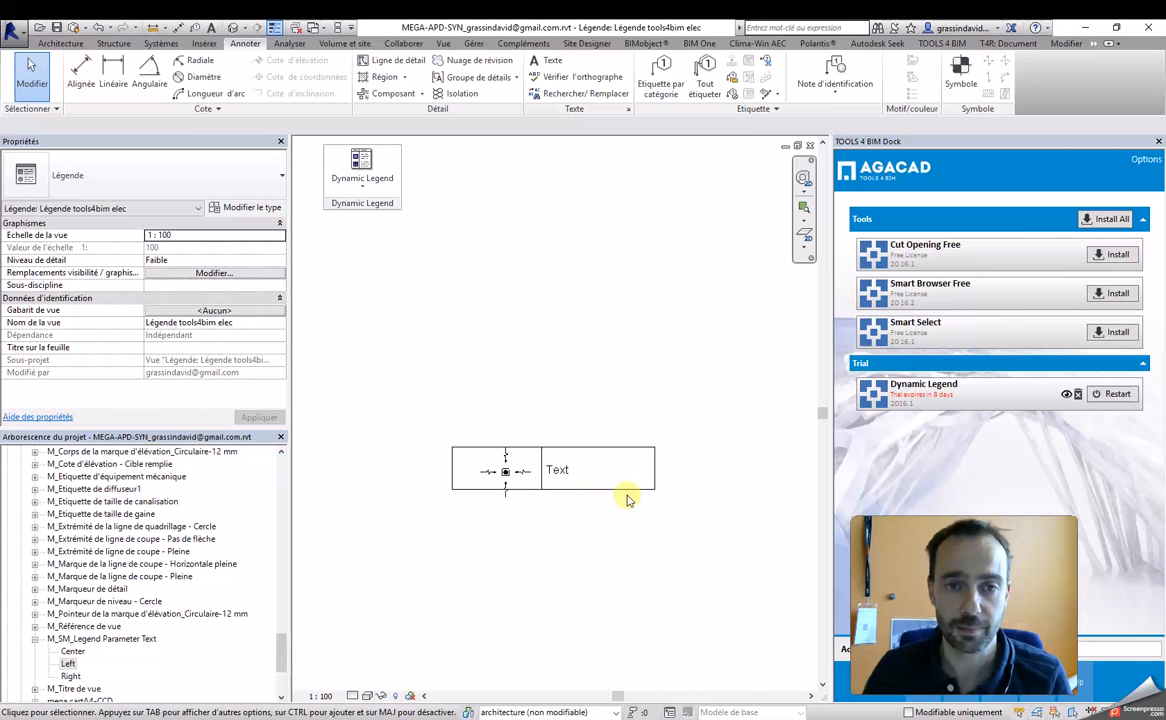
# Step: Try to run Create / Edit Legend without selecting the legend block
pyautogui.click(360, 178)
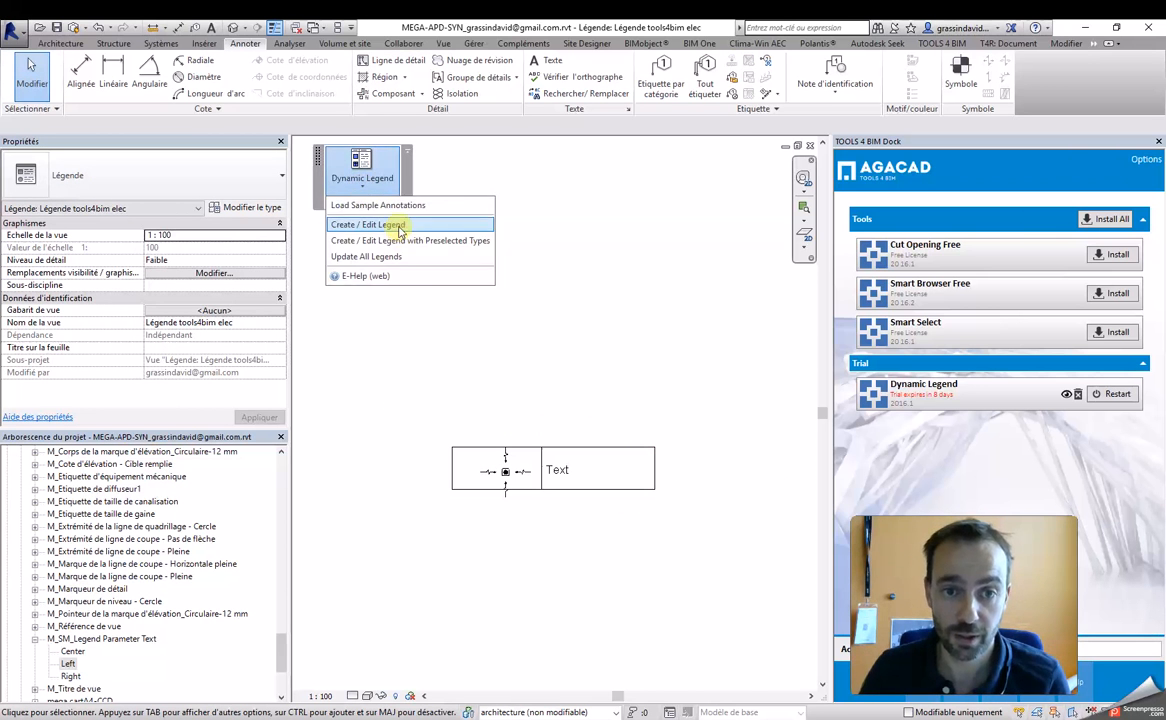
pyautogui.click(395, 224)
pyautogui.click(435, 213)
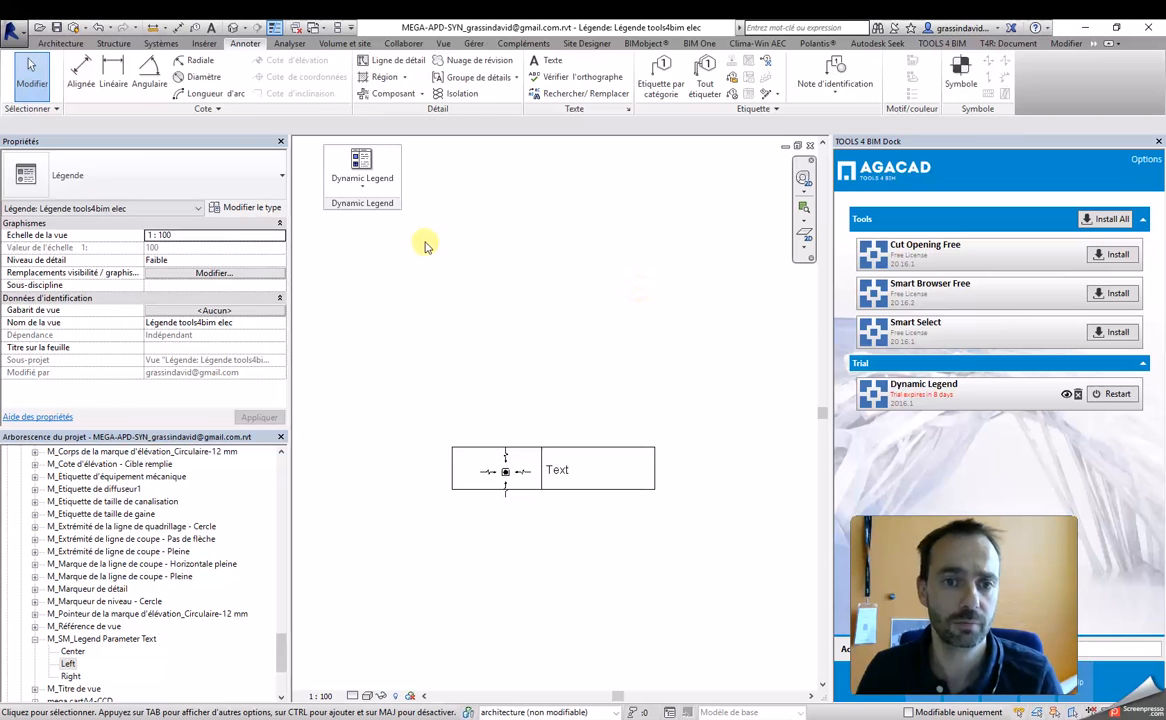
# Step: Run Create / Edit Legend on the entire legend block of frame lines, component and parameter text
pyautogui.moveTo(737, 388); pyautogui.dragTo(401, 556)
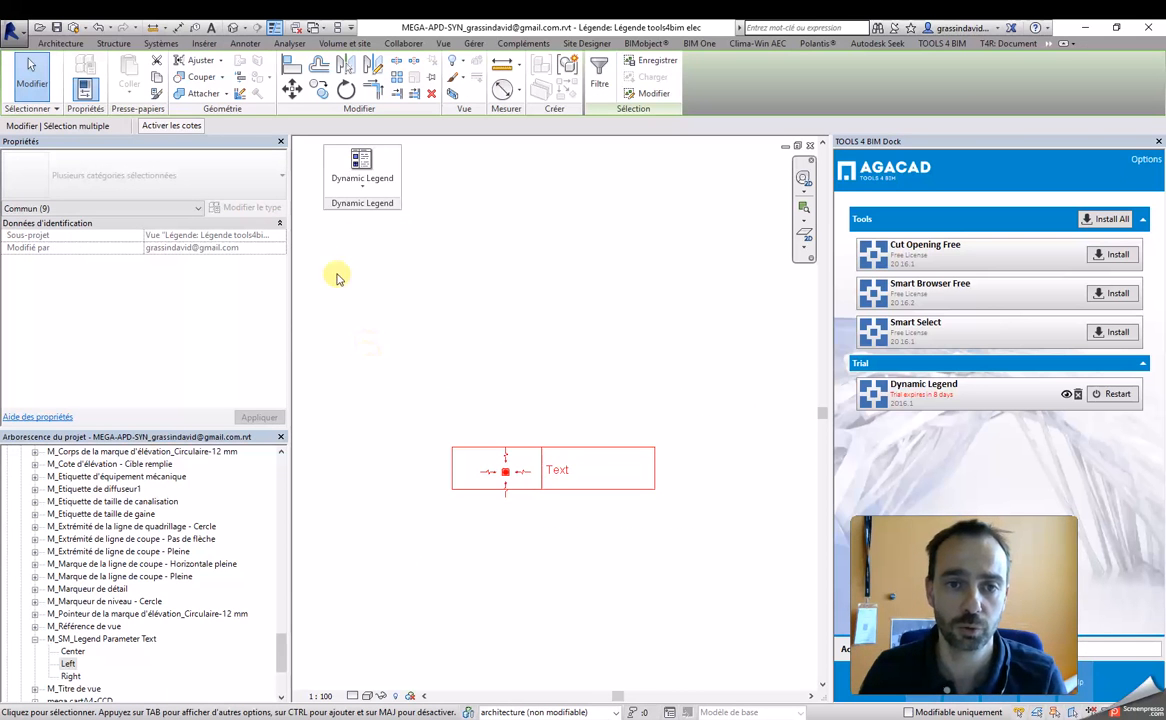
pyautogui.click(362, 190)
pyautogui.click(393, 224)
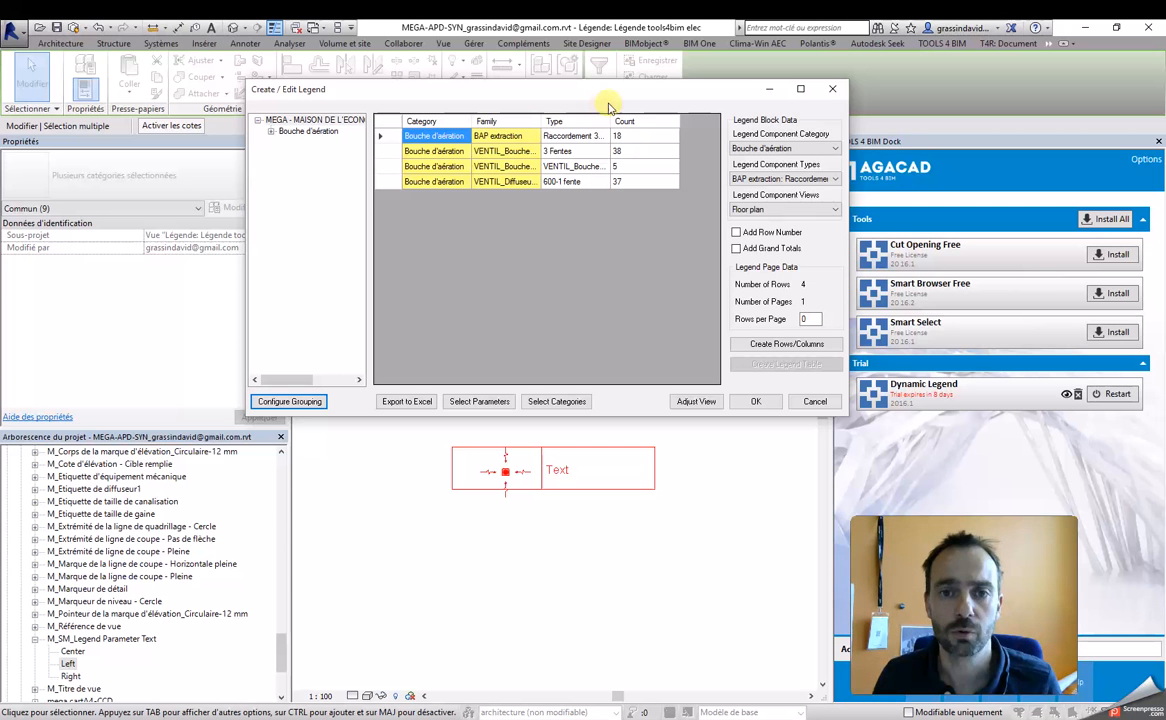
# Step: Restrict the legend categories to Appareils de communication, Dispositifs d'alarme incendie, de données, de sécurité and d'éclairage, Equipement électrique and Installations électriques
pyautogui.moveTo(617, 110); pyautogui.dragTo(656, 192)
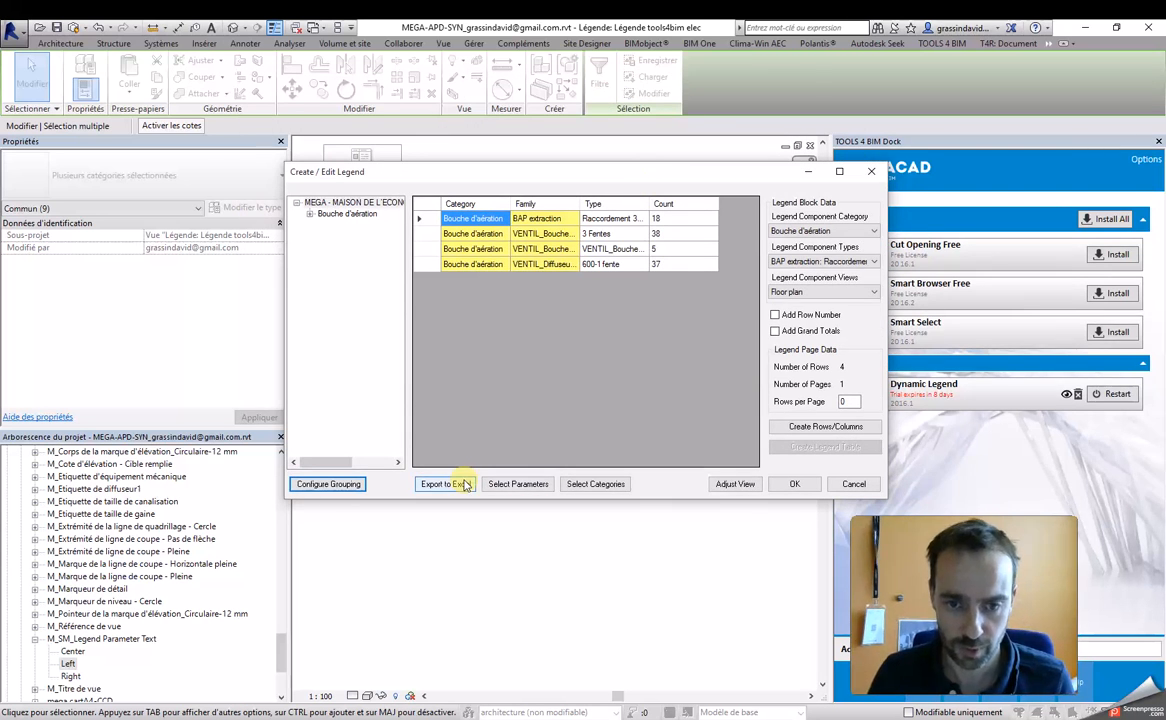
pyautogui.moveTo(505, 170); pyautogui.dragTo(492, 156)
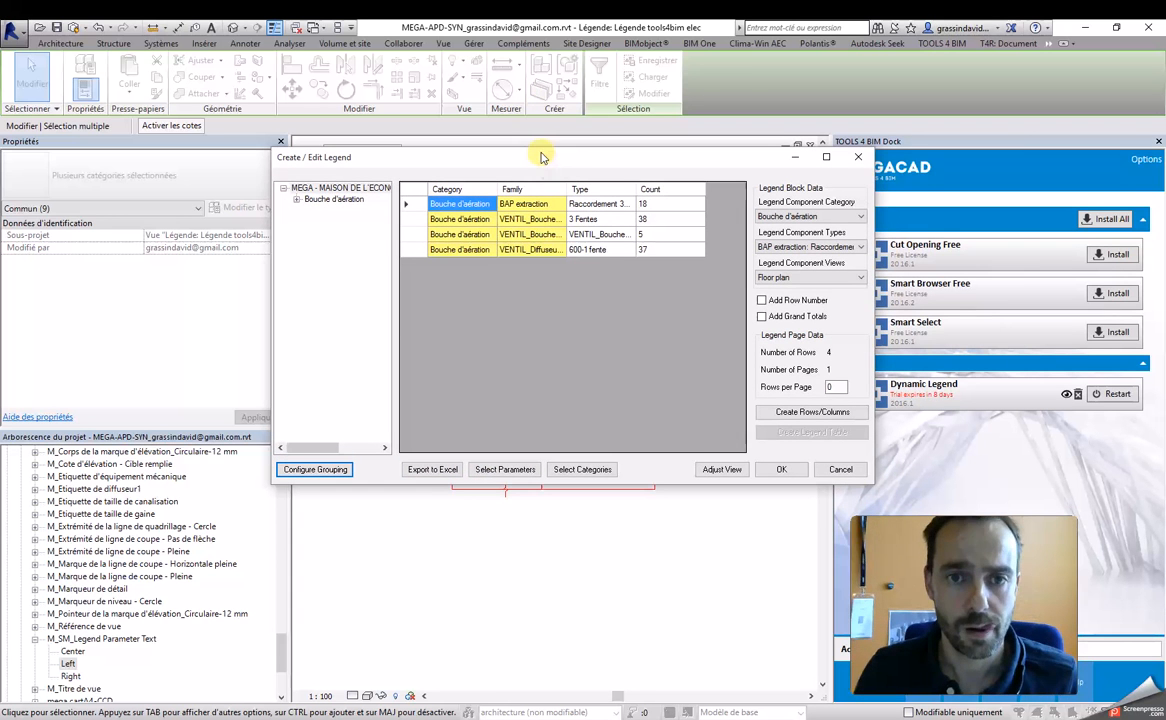
pyautogui.click(582, 469)
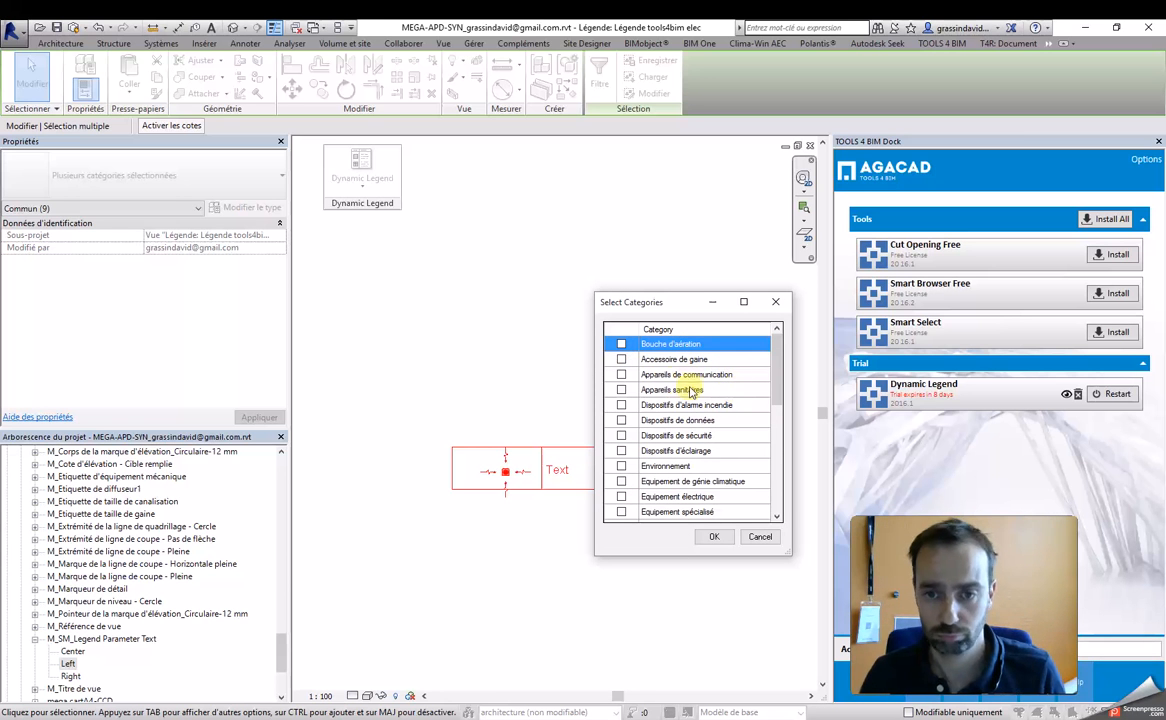
pyautogui.click(621, 376)
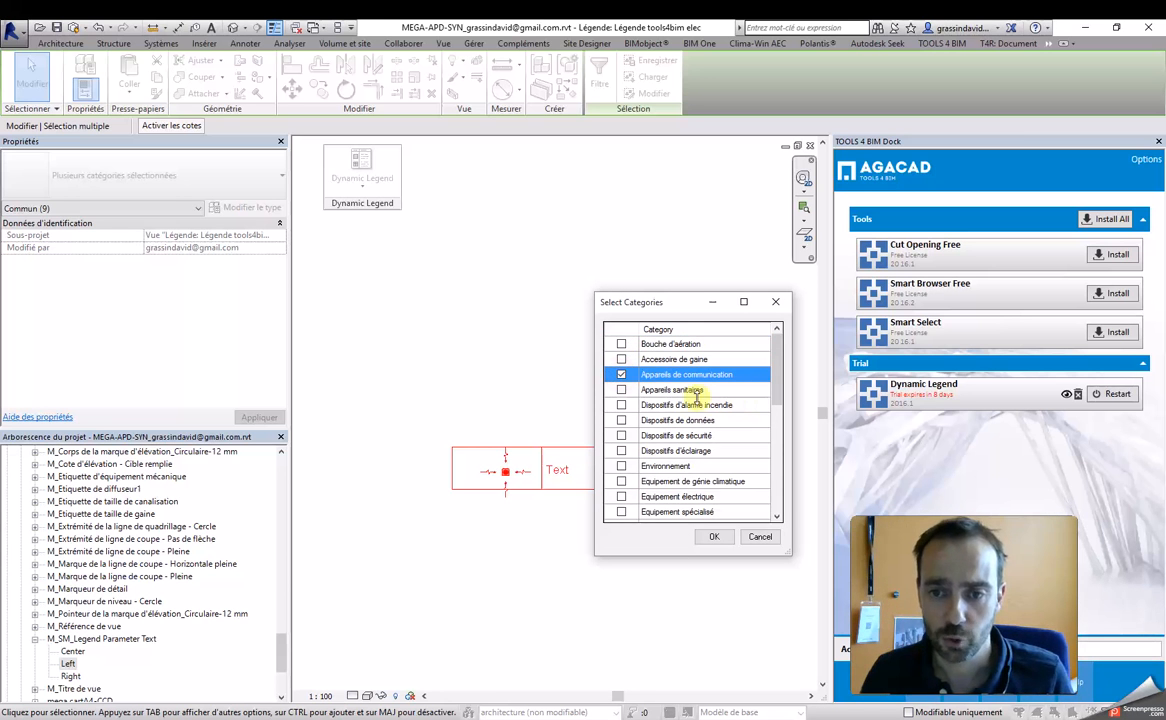
pyautogui.click(621, 405)
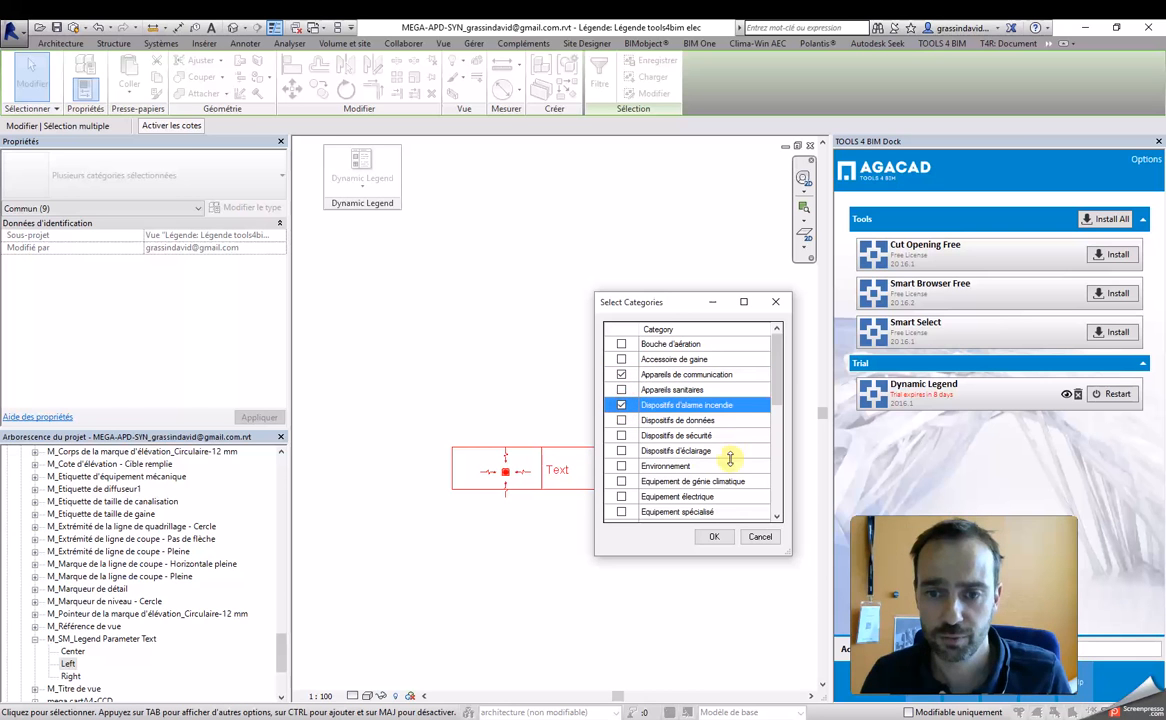
pyautogui.click(622, 421)
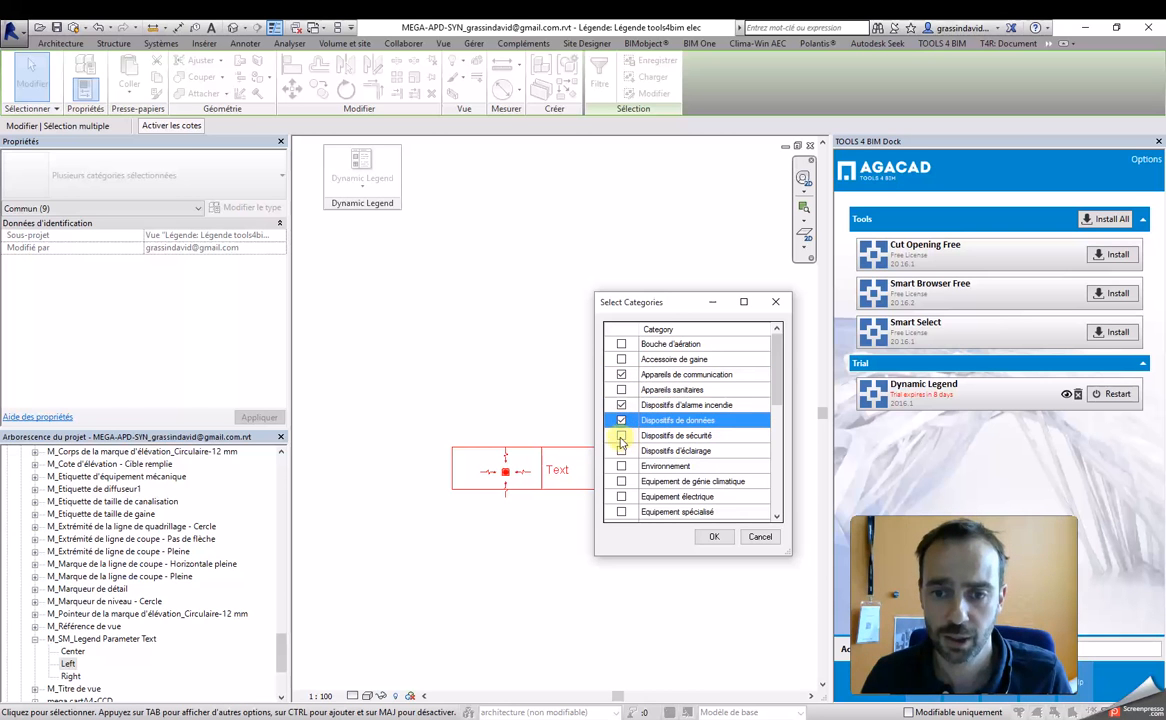
pyautogui.click(622, 437)
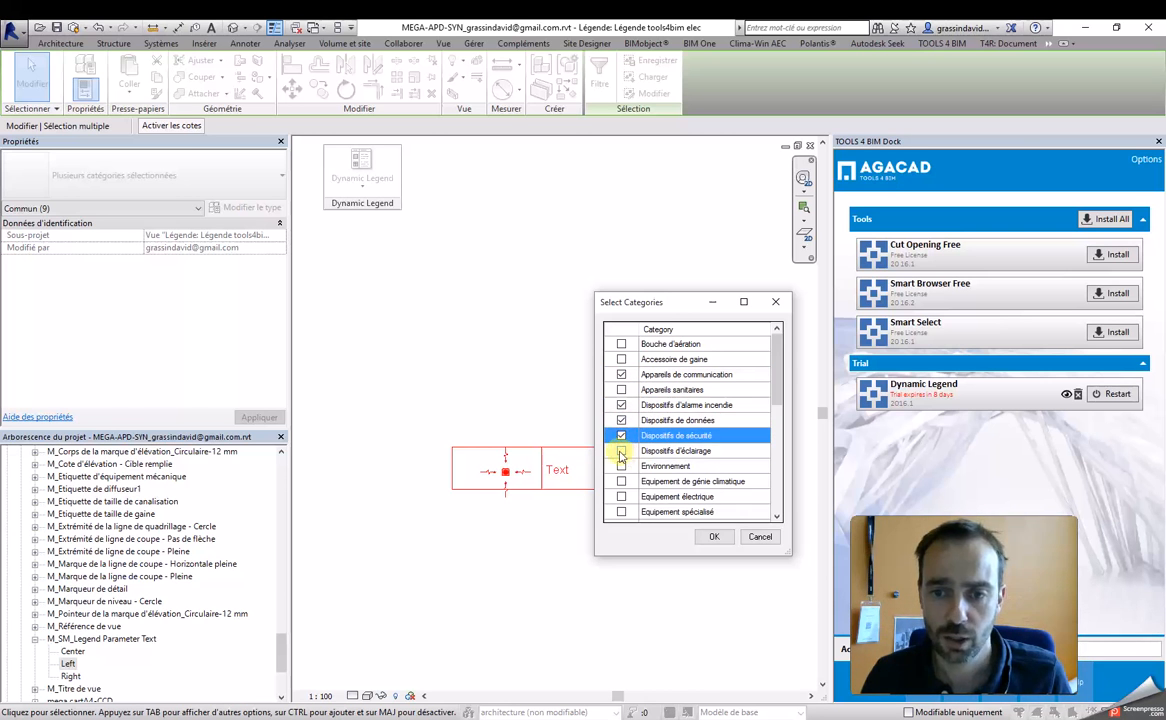
pyautogui.click(621, 452)
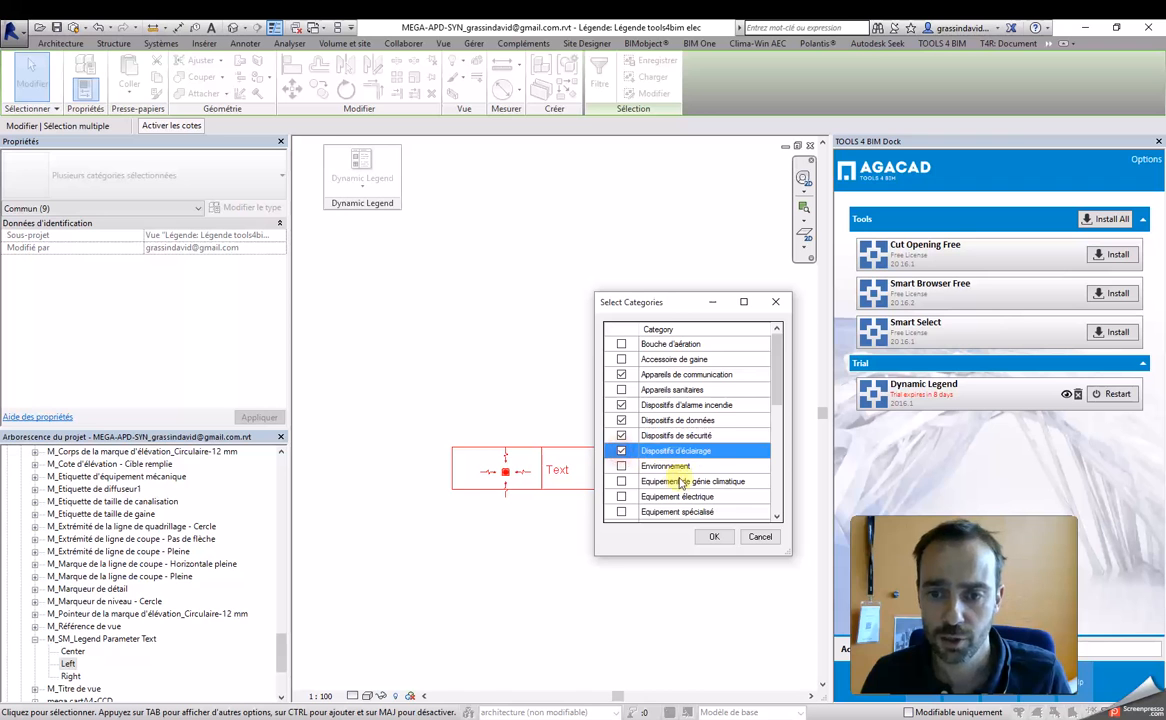
pyautogui.click(622, 497)
pyautogui.moveTo(771, 396); pyautogui.dragTo(755, 444)
pyautogui.click(622, 451)
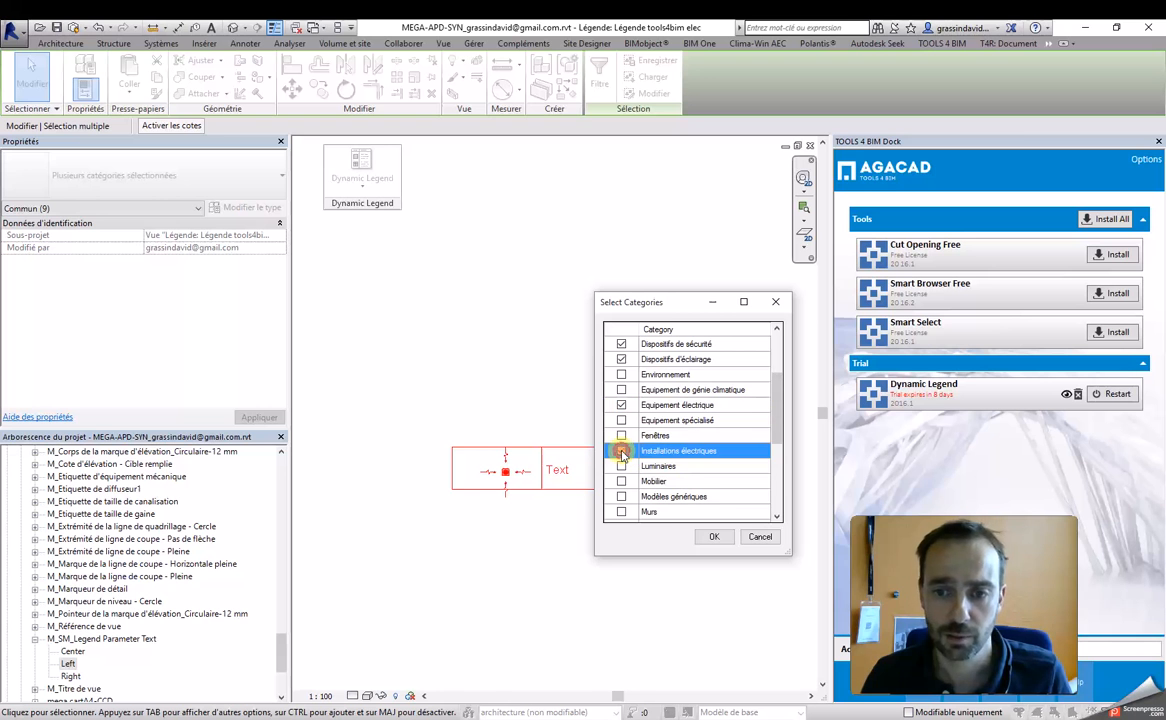
pyautogui.click(714, 537)
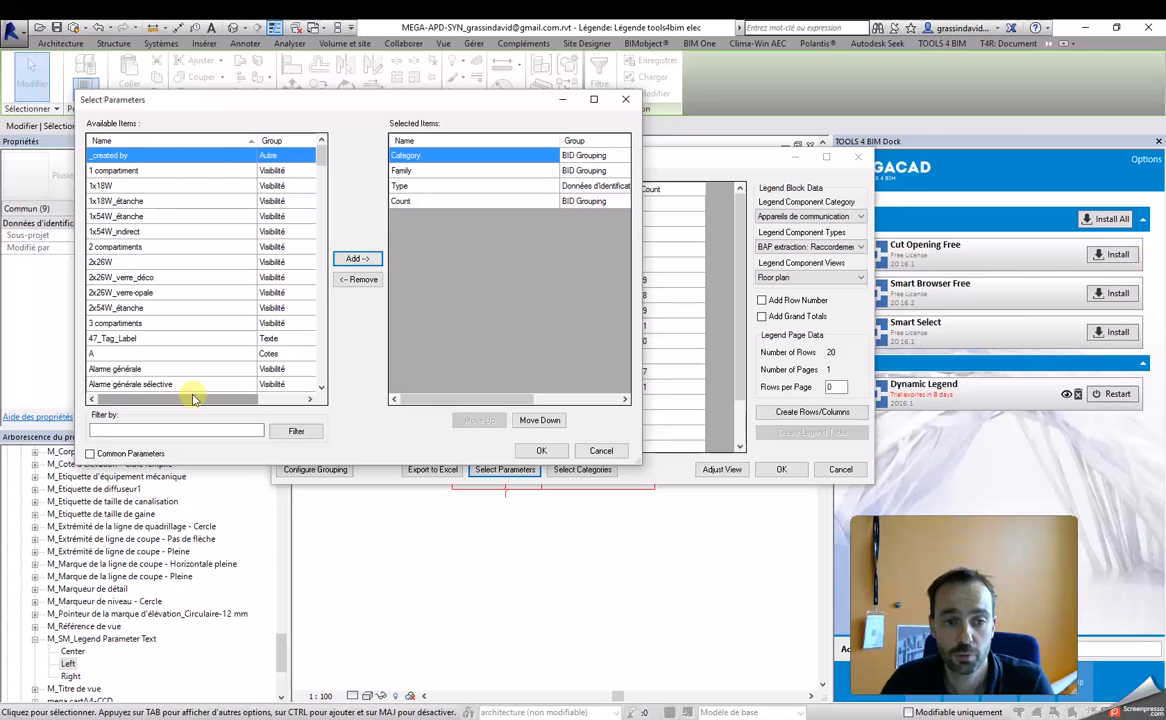
# Step: Review the available legend parameters and accept the selection of Category, Family, Type and Count
pyautogui.moveTo(186, 98); pyautogui.dragTo(636, 202)
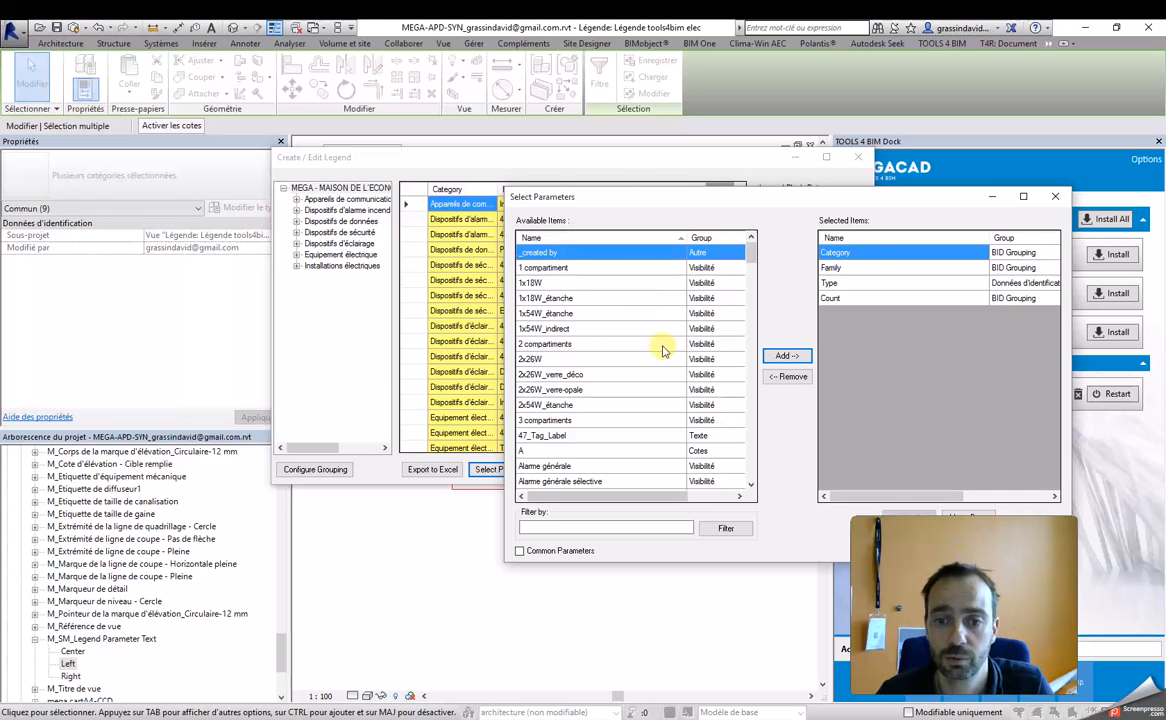
pyautogui.scroll(-7, 577, 429)
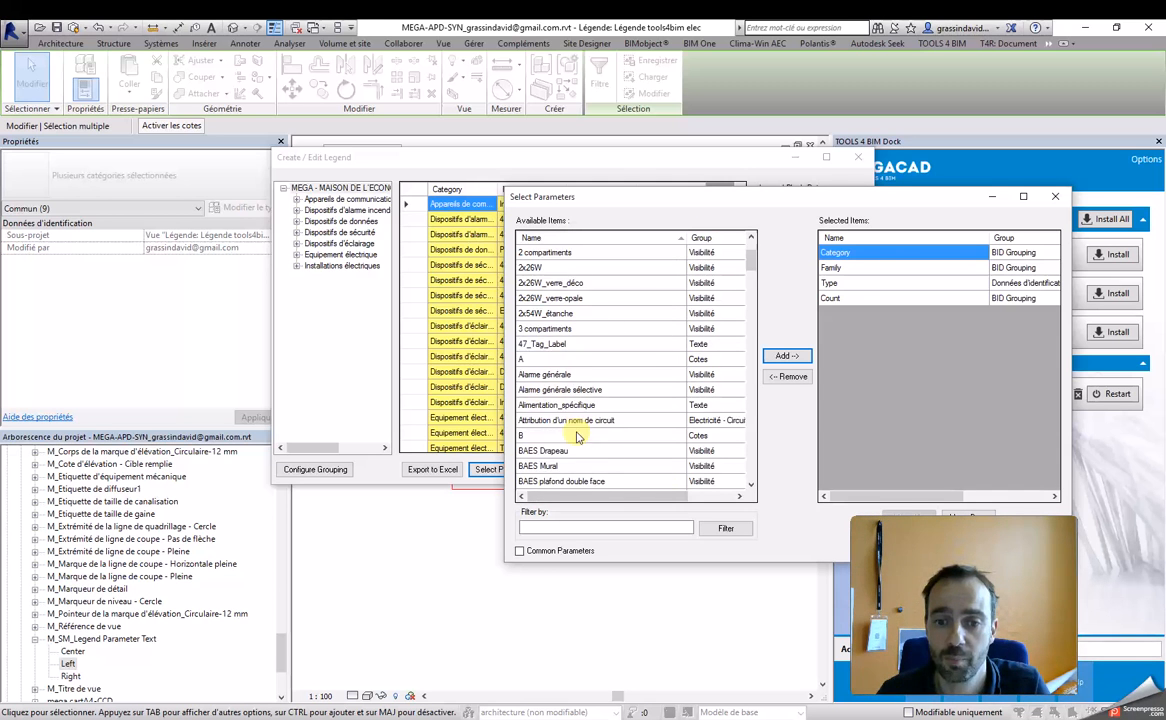
pyautogui.scroll(-6, 604, 386)
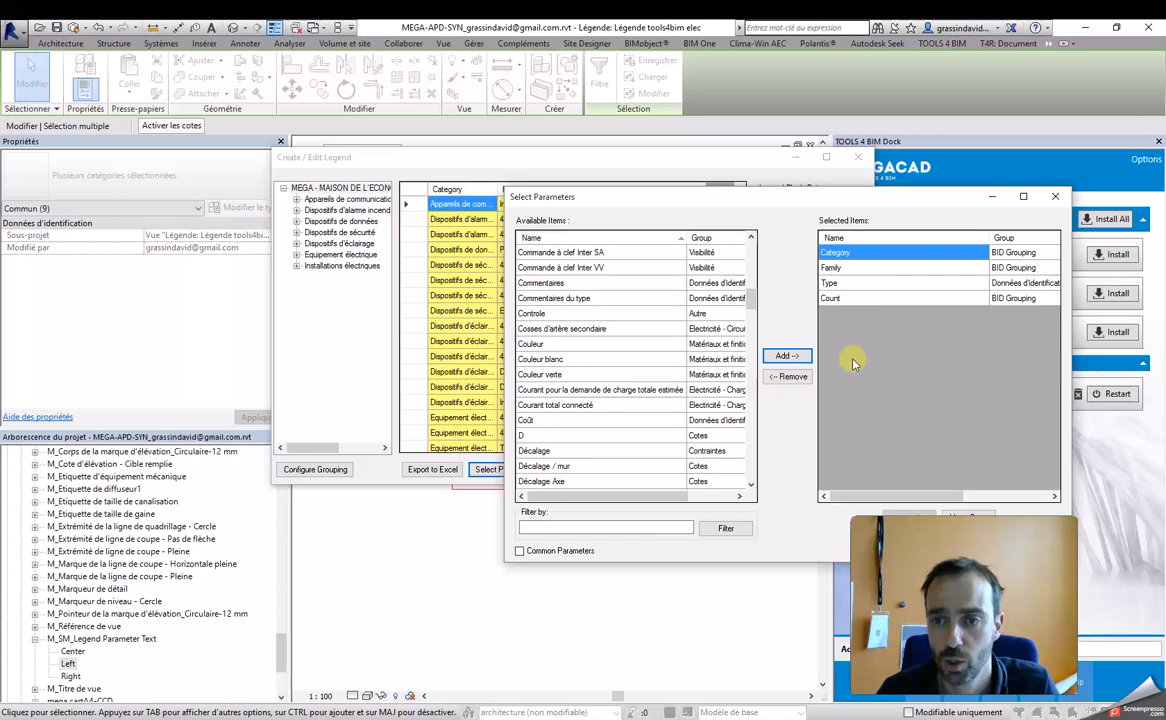
pyautogui.moveTo(752, 204); pyautogui.dragTo(500, 250)
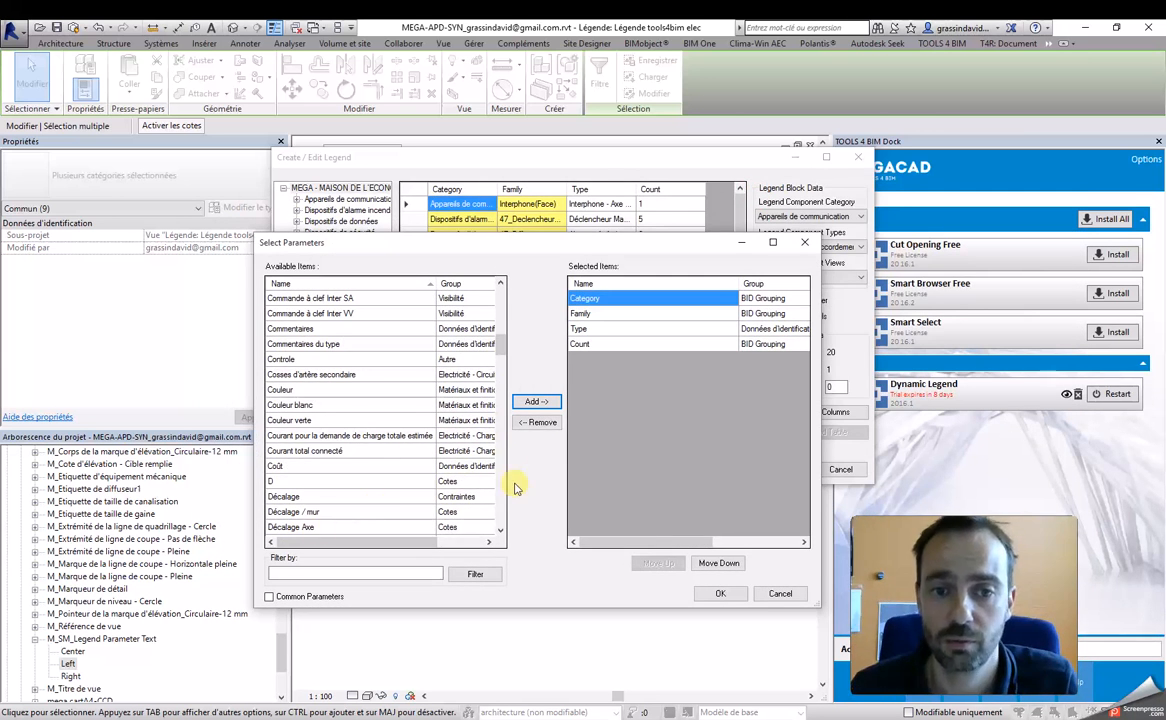
pyautogui.moveTo(601, 243); pyautogui.dragTo(587, 266)
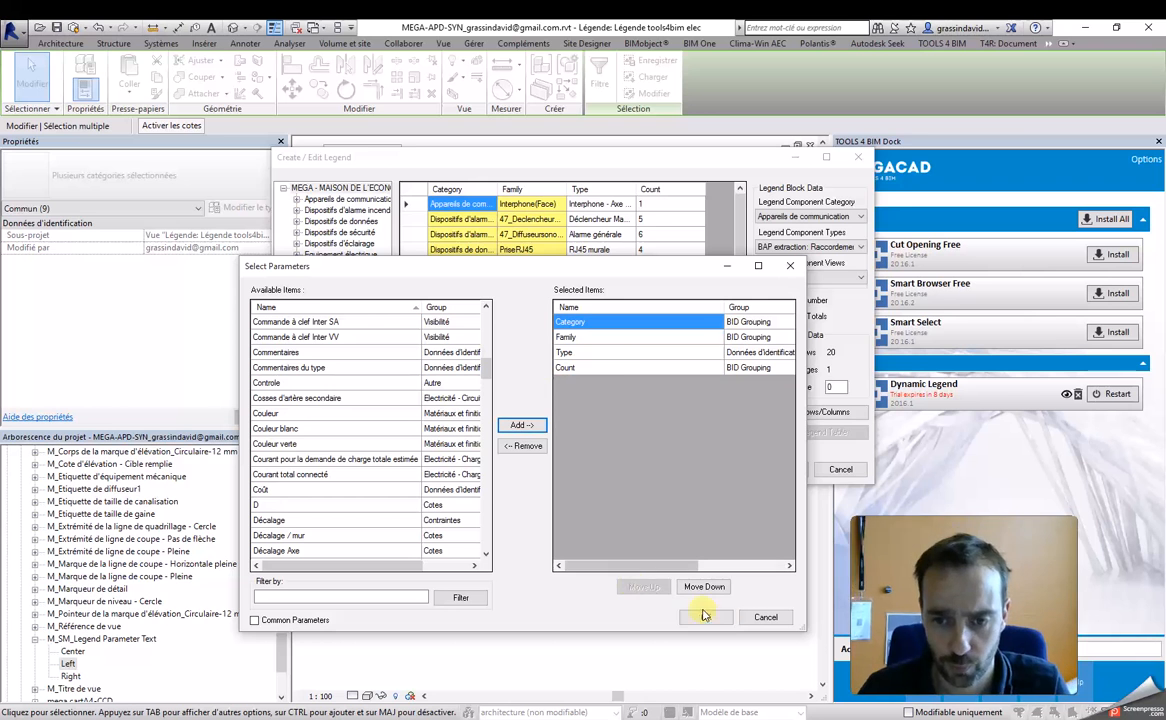
pyautogui.click(608, 352)
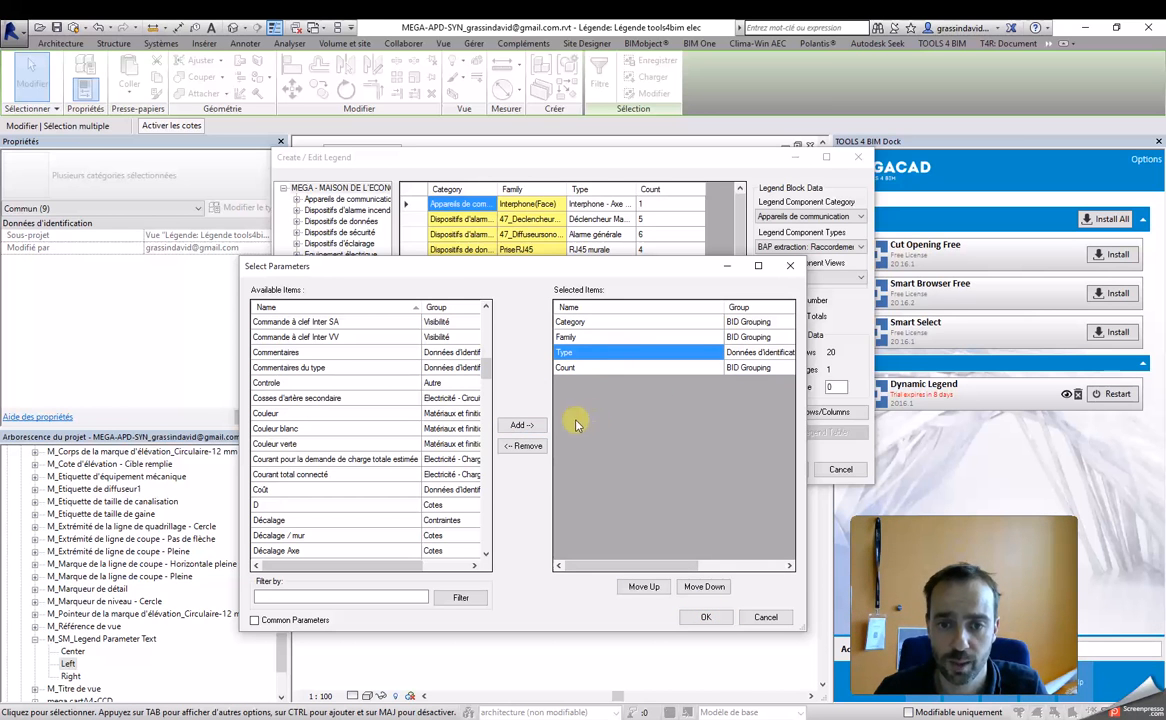
pyautogui.click(653, 589)
pyautogui.click(704, 589)
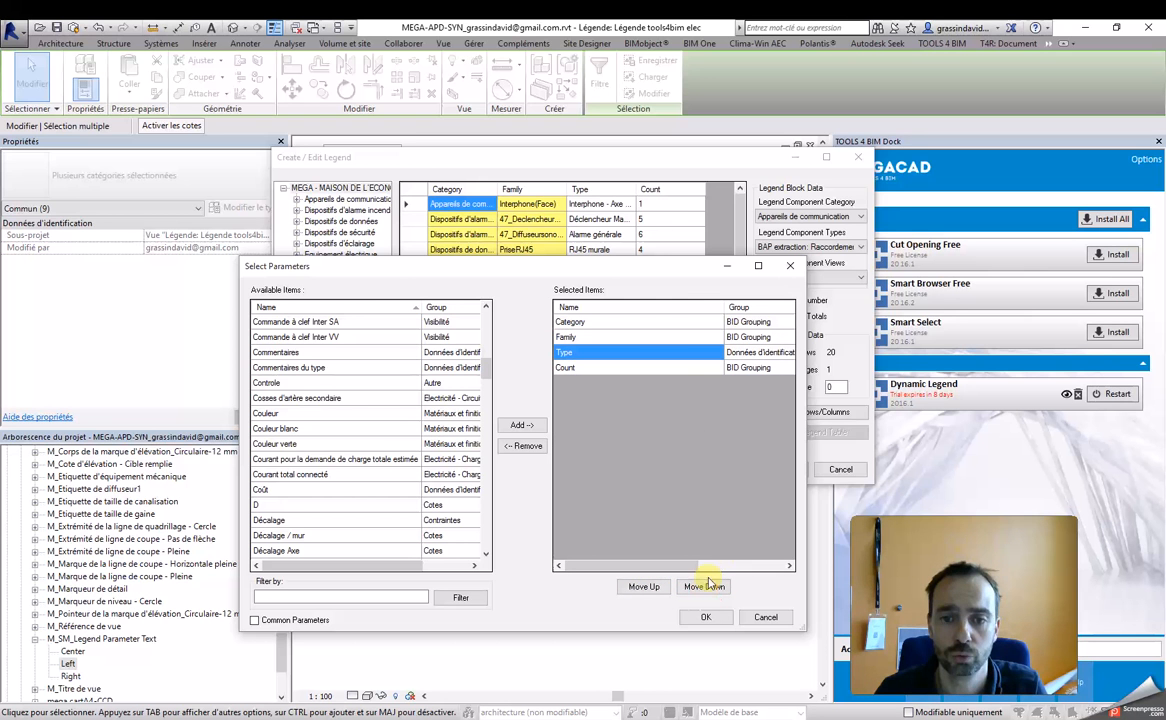
pyautogui.click(706, 618)
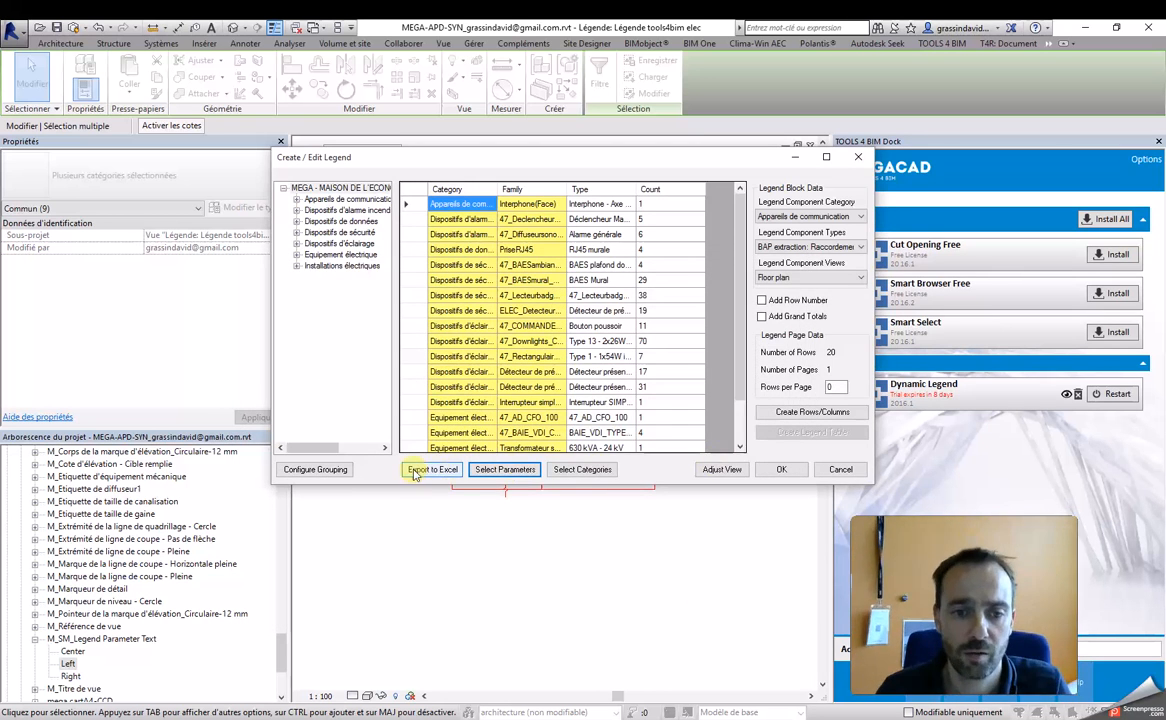
# Step: Configure the legend grouping to use Category, Family and Type
pyautogui.click(320, 470)
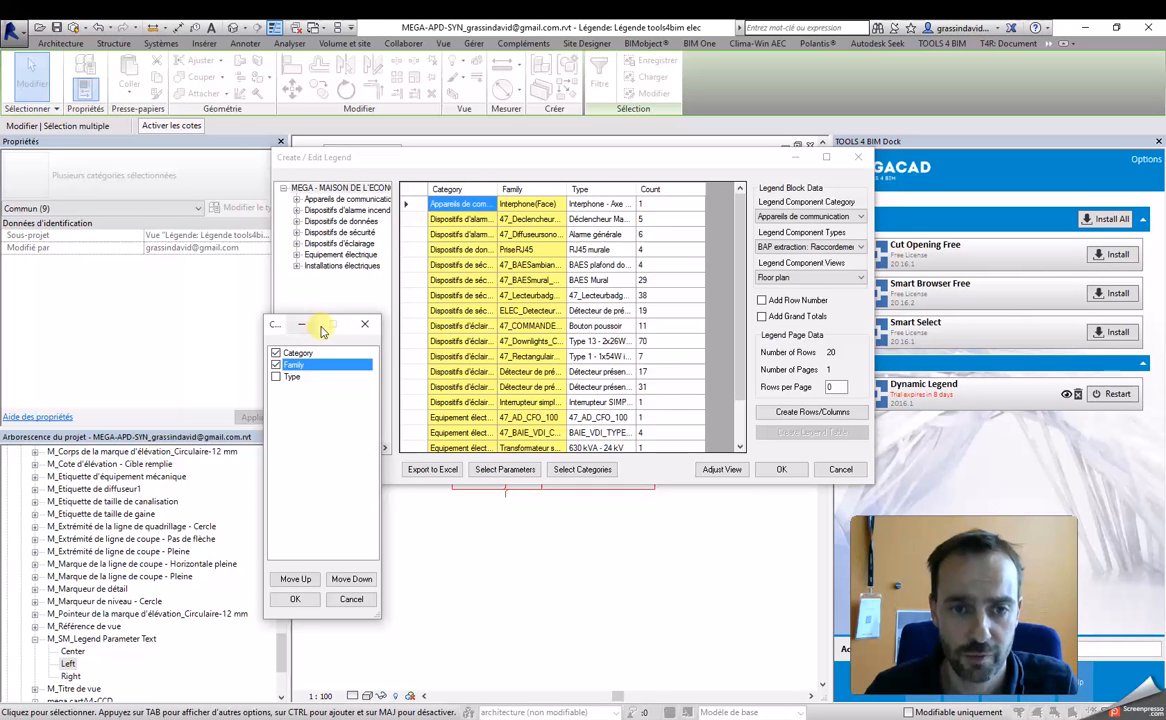
pyautogui.click(277, 377)
pyautogui.click(279, 366)
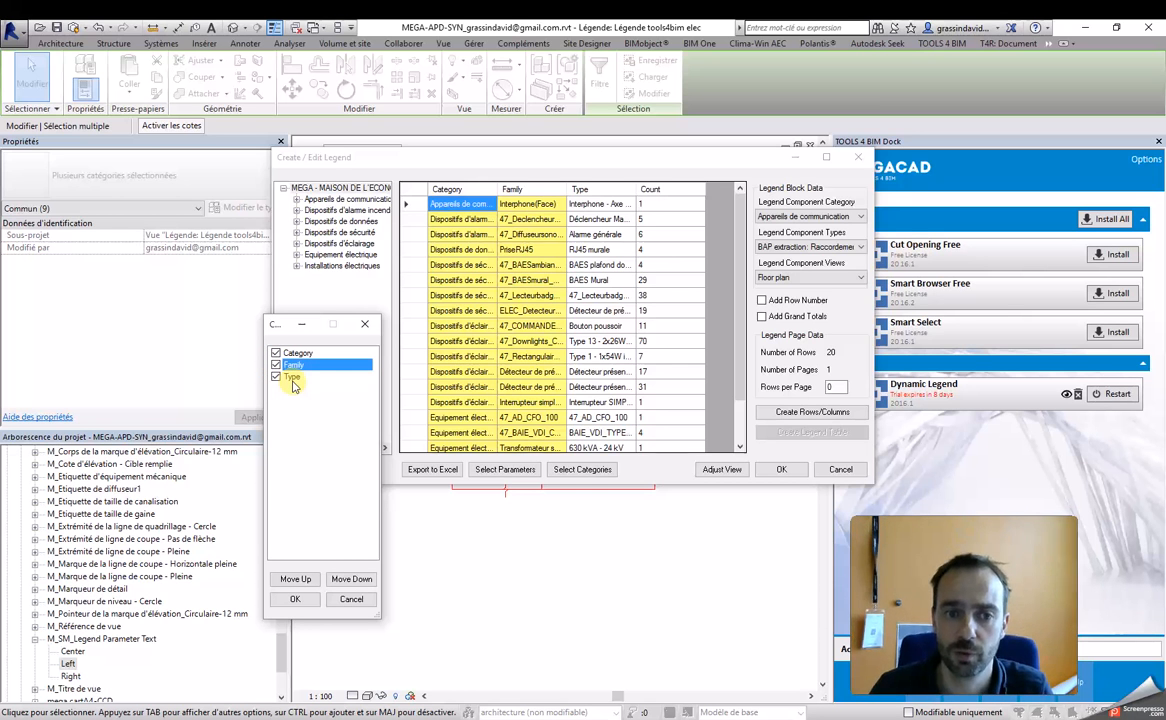
pyautogui.click(296, 599)
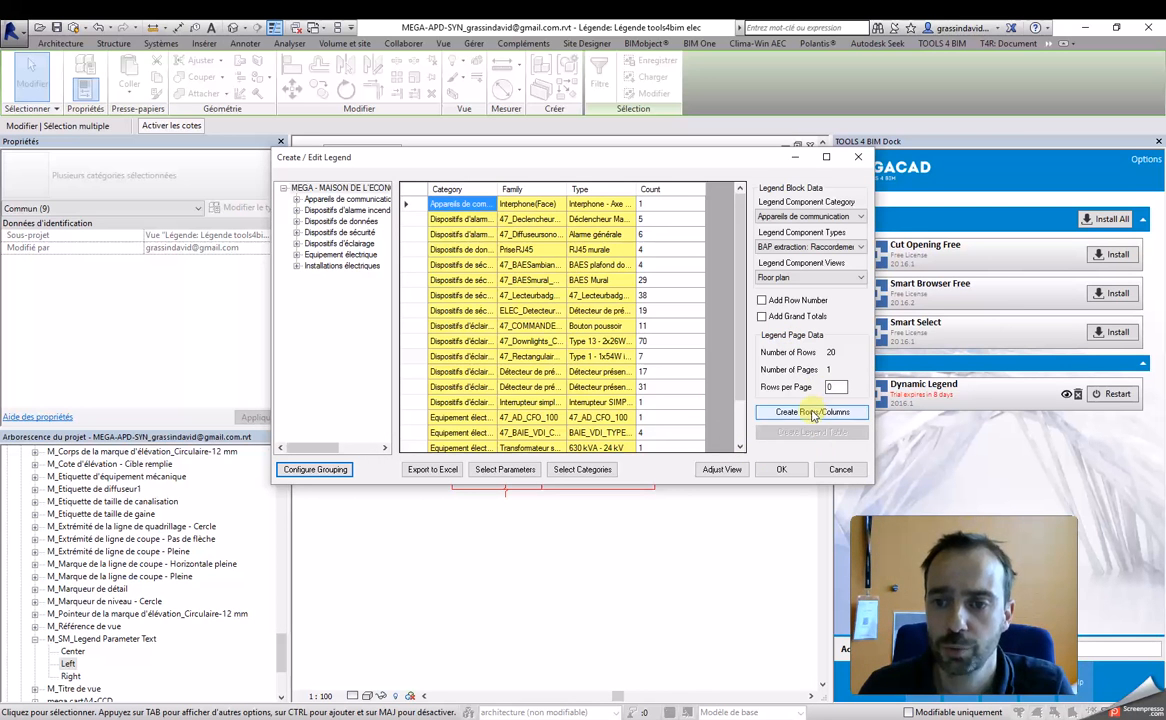
# Step: Create the parameter columns from the framed text cell, using its upper edge as the reference line
pyautogui.moveTo(744, 160); pyautogui.dragTo(494, 143)
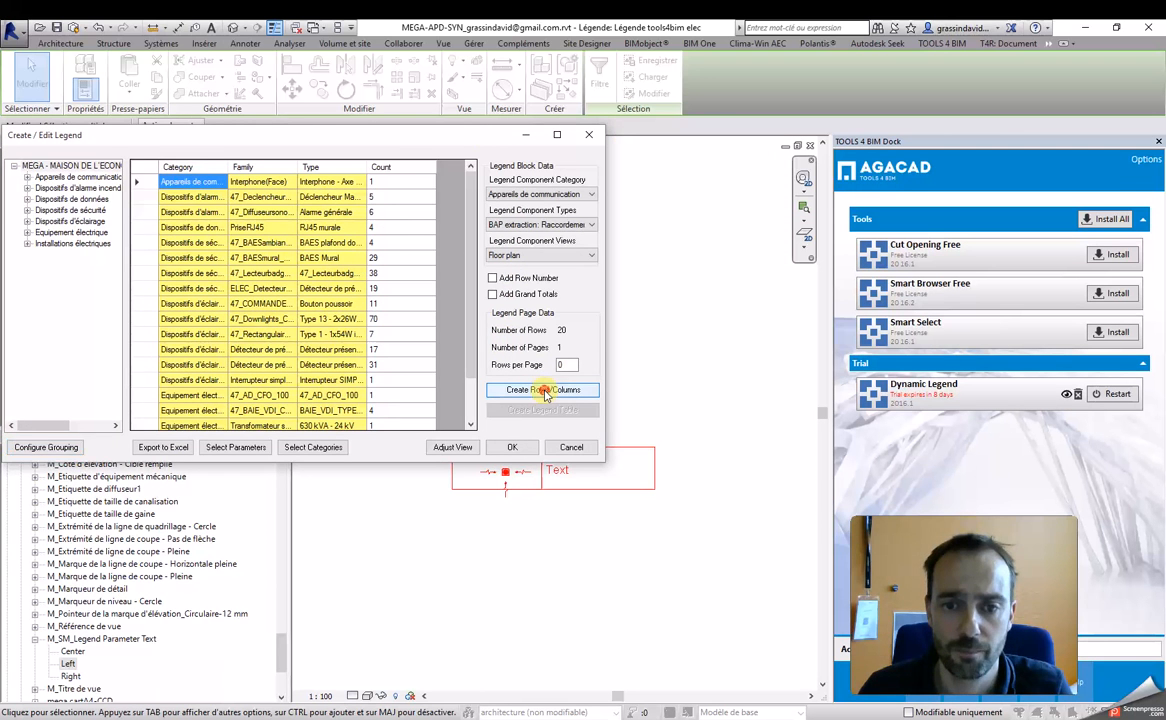
pyautogui.click(545, 391)
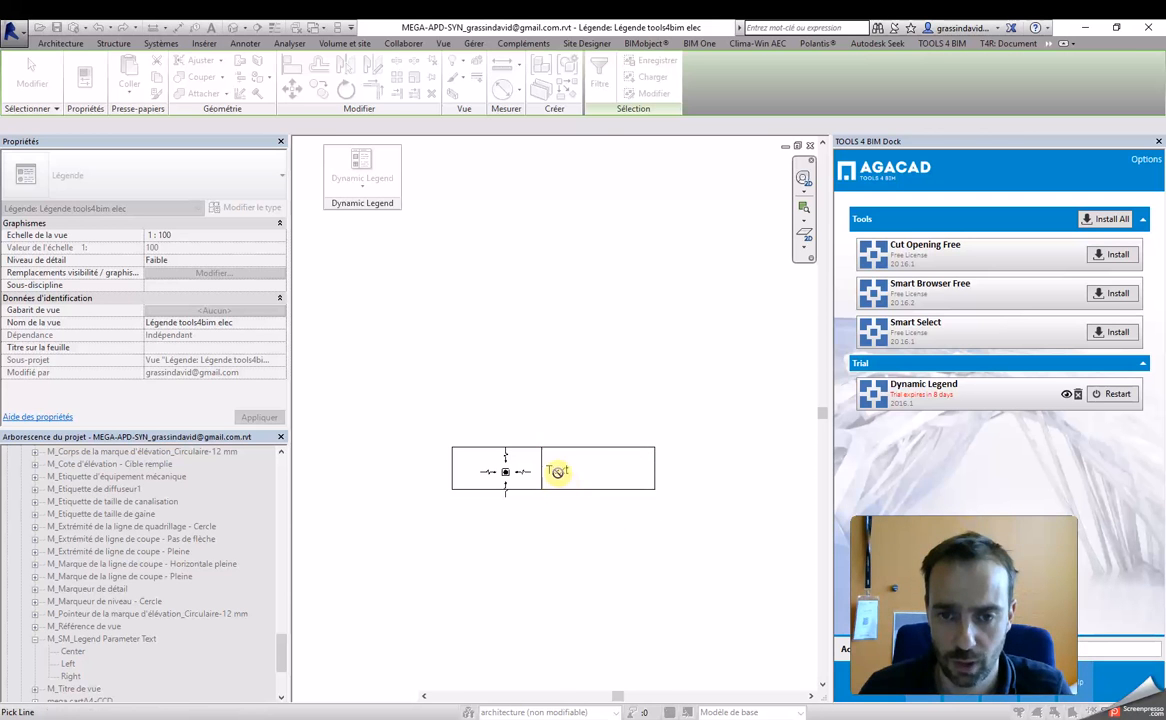
pyautogui.click(586, 449)
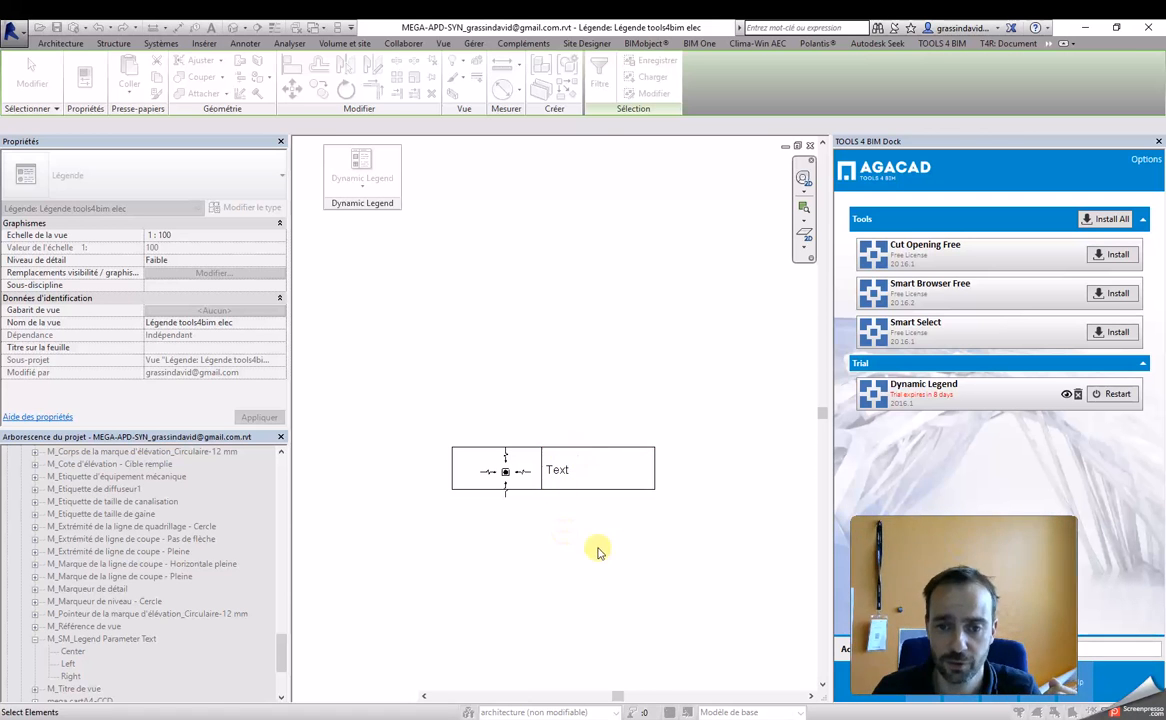
pyautogui.moveTo(686, 511); pyautogui.dragTo(539, 415)
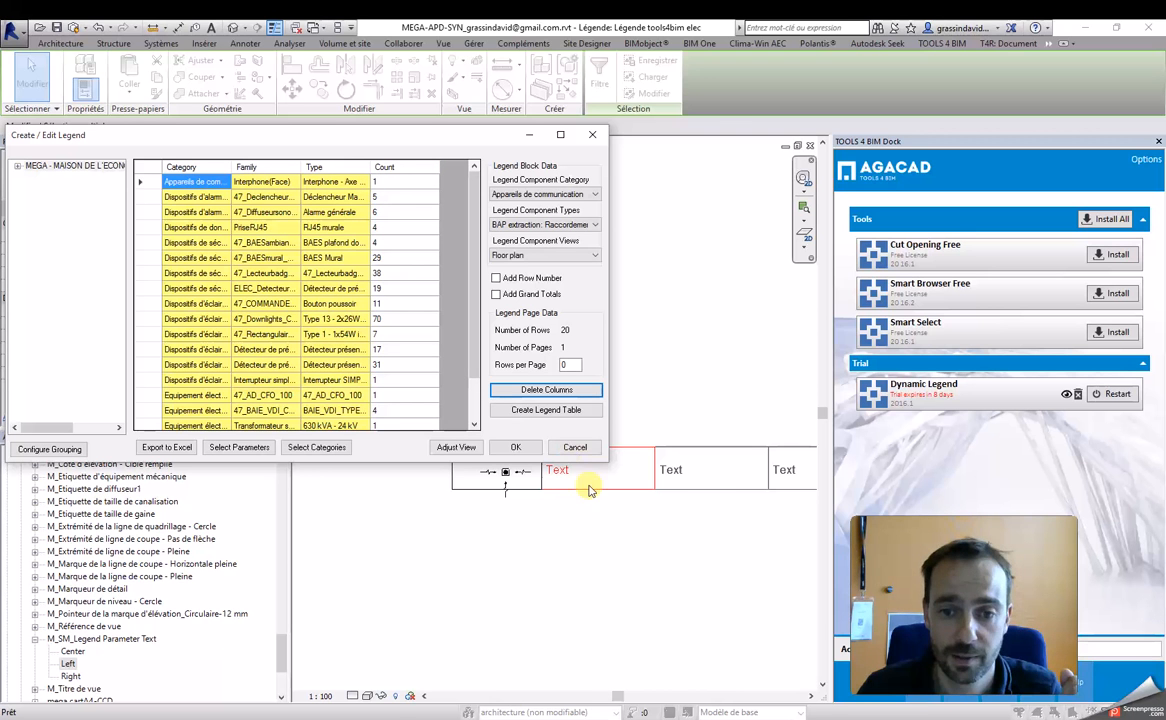
# Step: Create the legend table from the full row of component and text cells, and confirm the legend
pyautogui.click(546, 410)
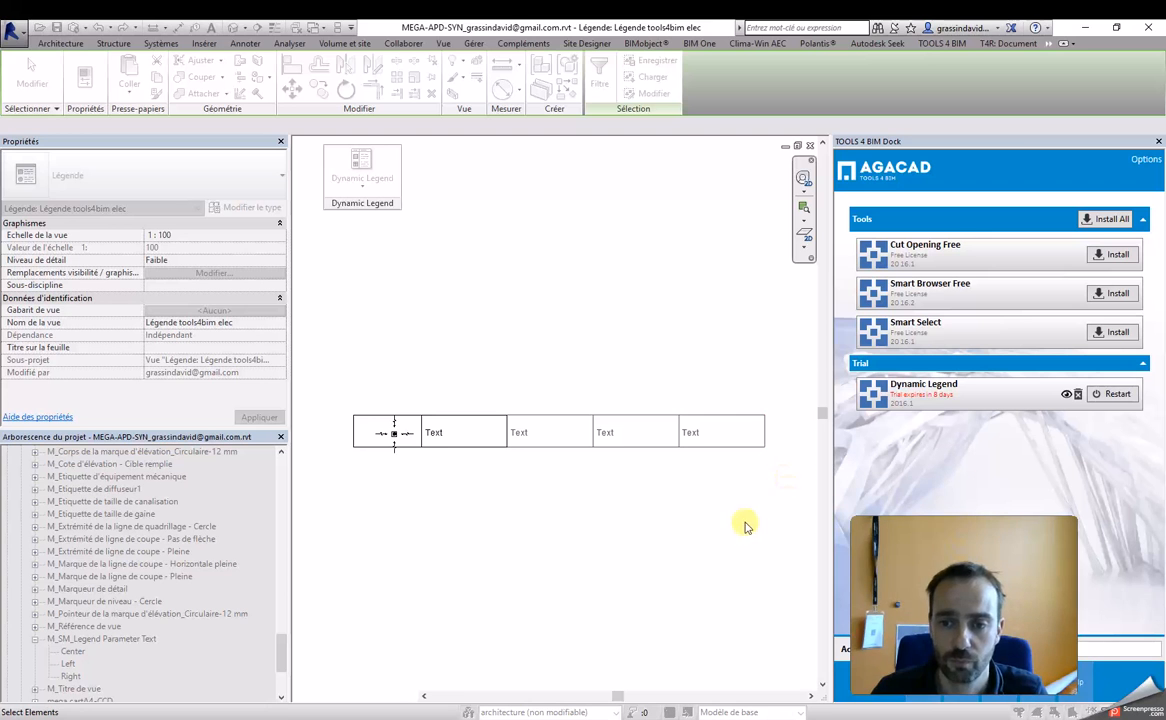
pyautogui.moveTo(725, 433); pyautogui.dragTo(338, 486)
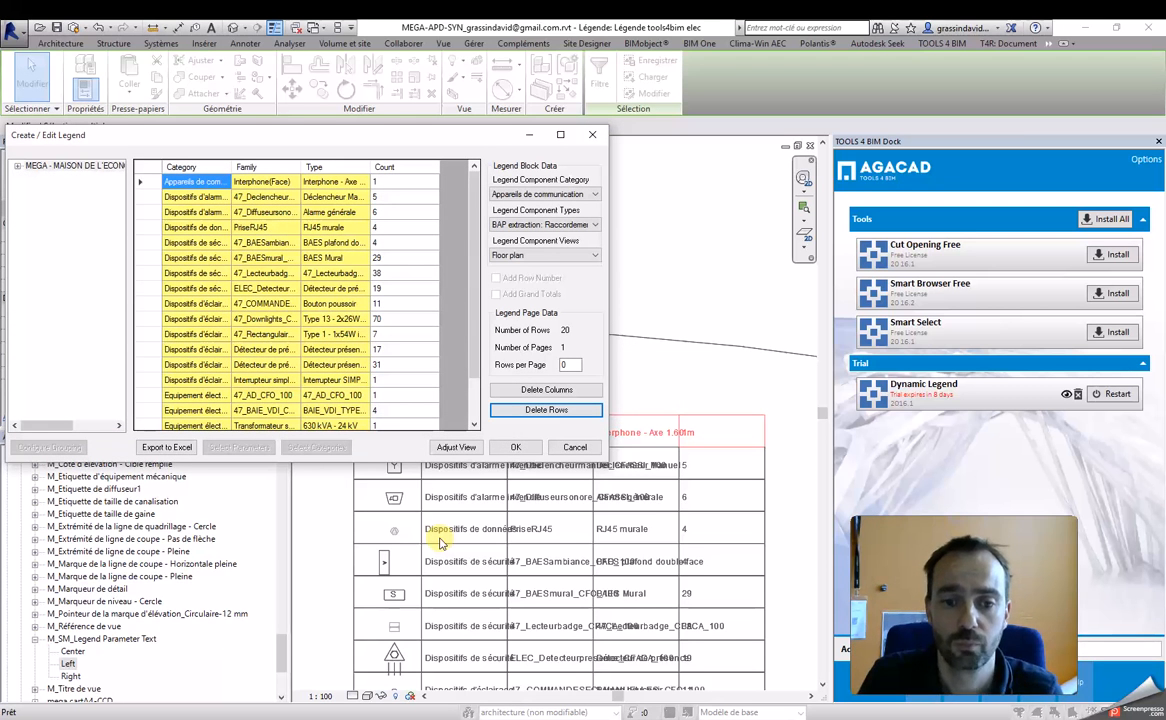
pyautogui.click(514, 447)
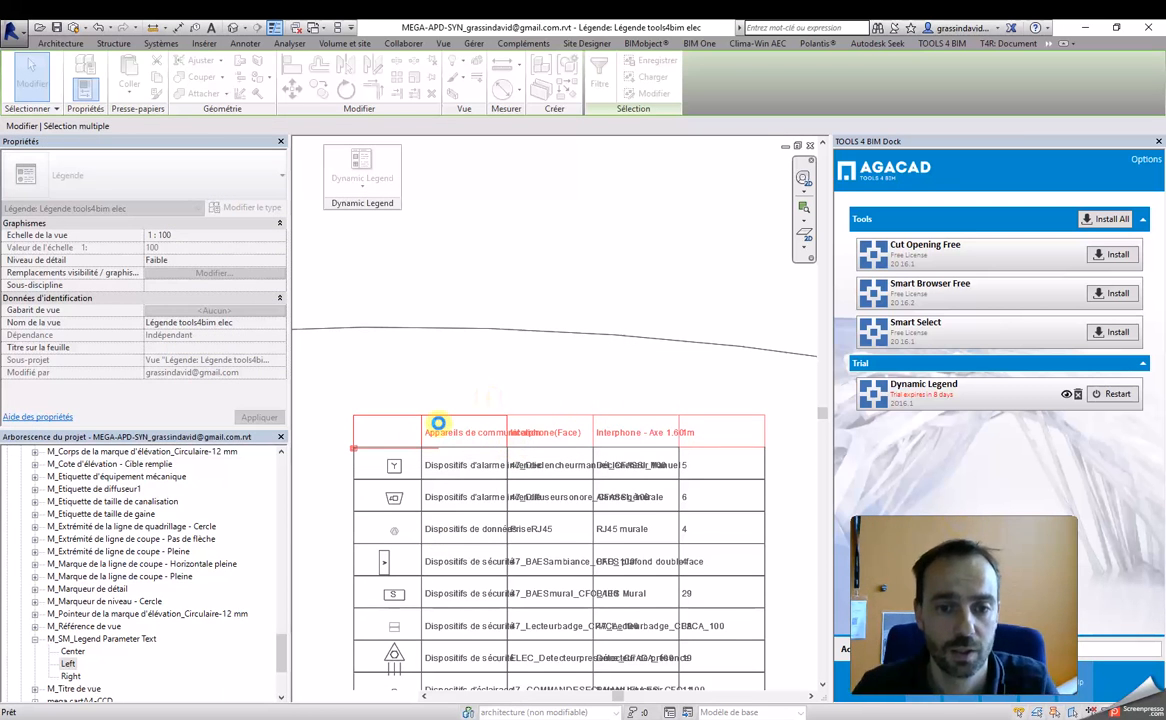
# Step: Inspect the generated legend table's symbols and texts, and the large arc around it
pyautogui.scroll(2, 594, 333)
pyautogui.scroll(-6, 609, 333)
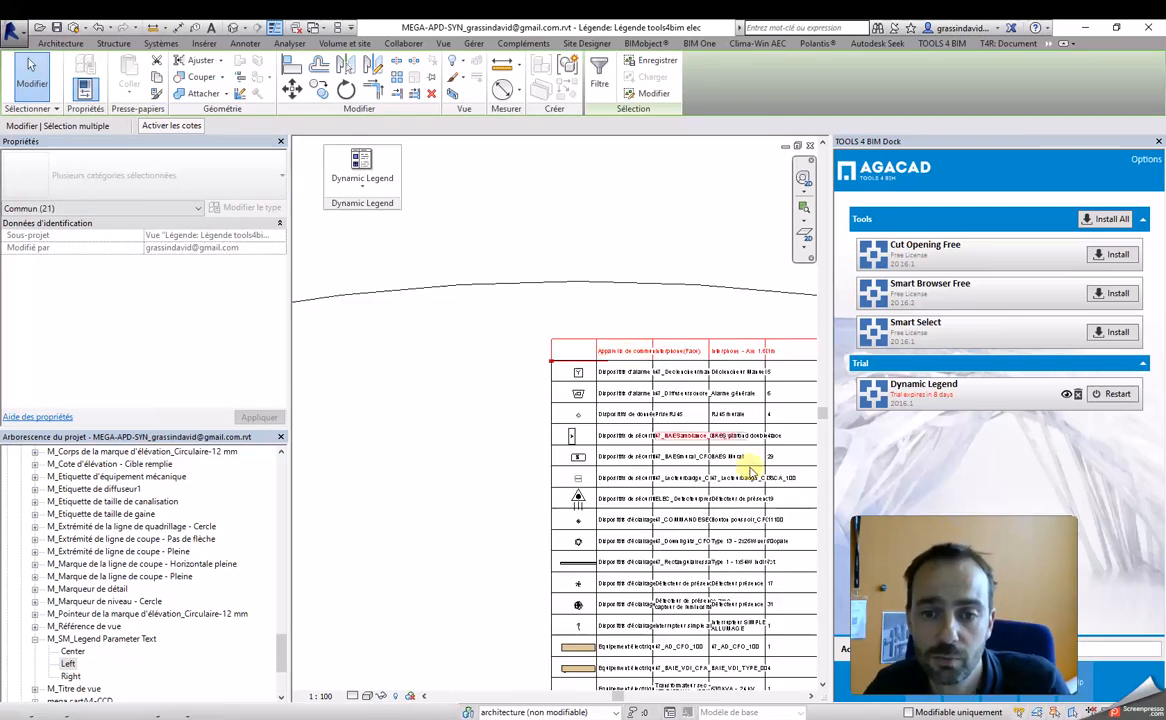
pyautogui.scroll(2, 445, 525)
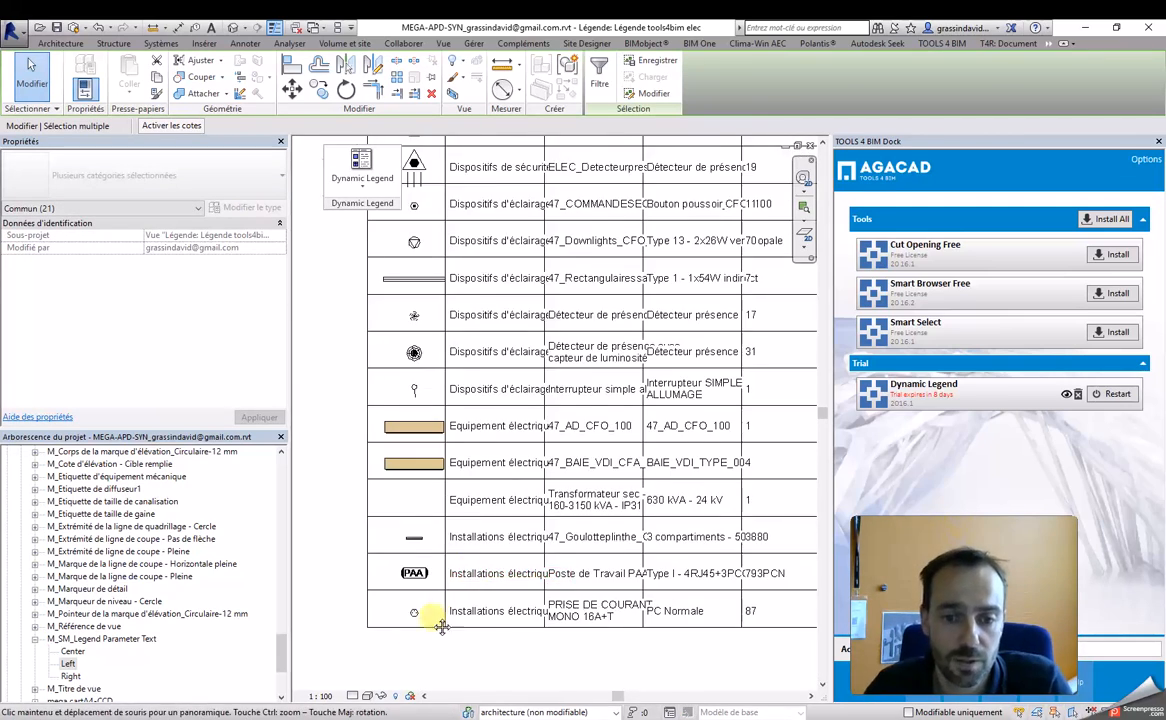
pyautogui.scroll(-1, 410, 680)
pyautogui.scroll(-3, 424, 507)
pyautogui.scroll(-2, 442, 330)
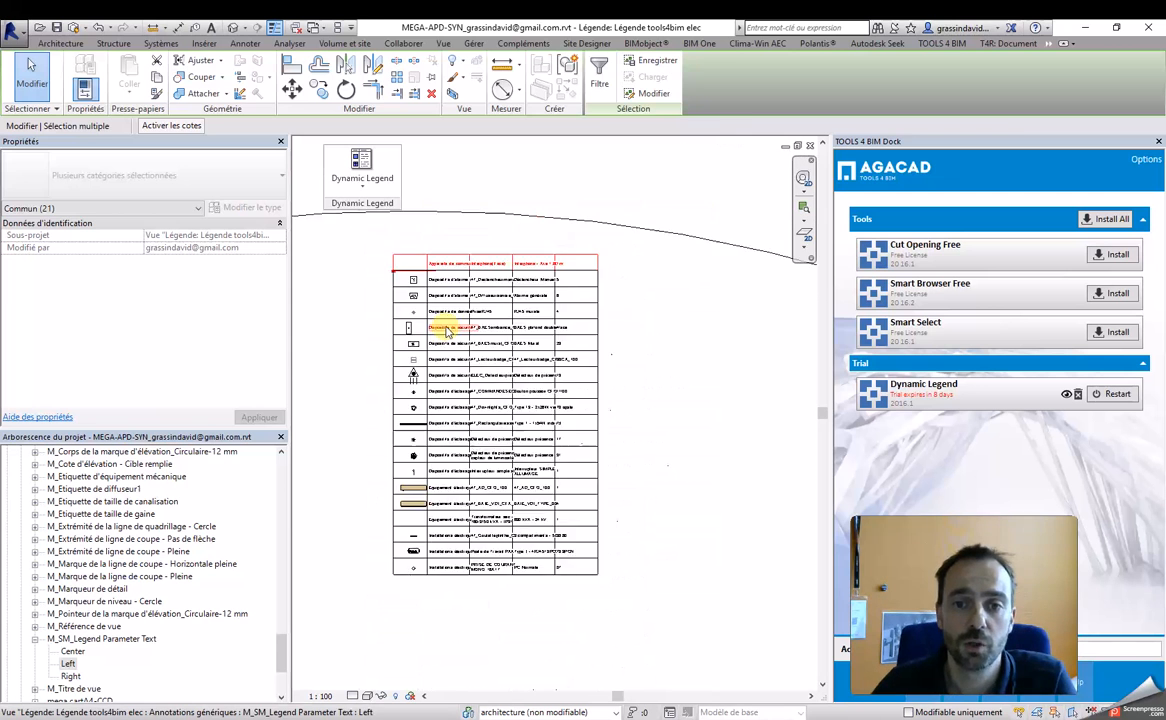
pyautogui.click(607, 260)
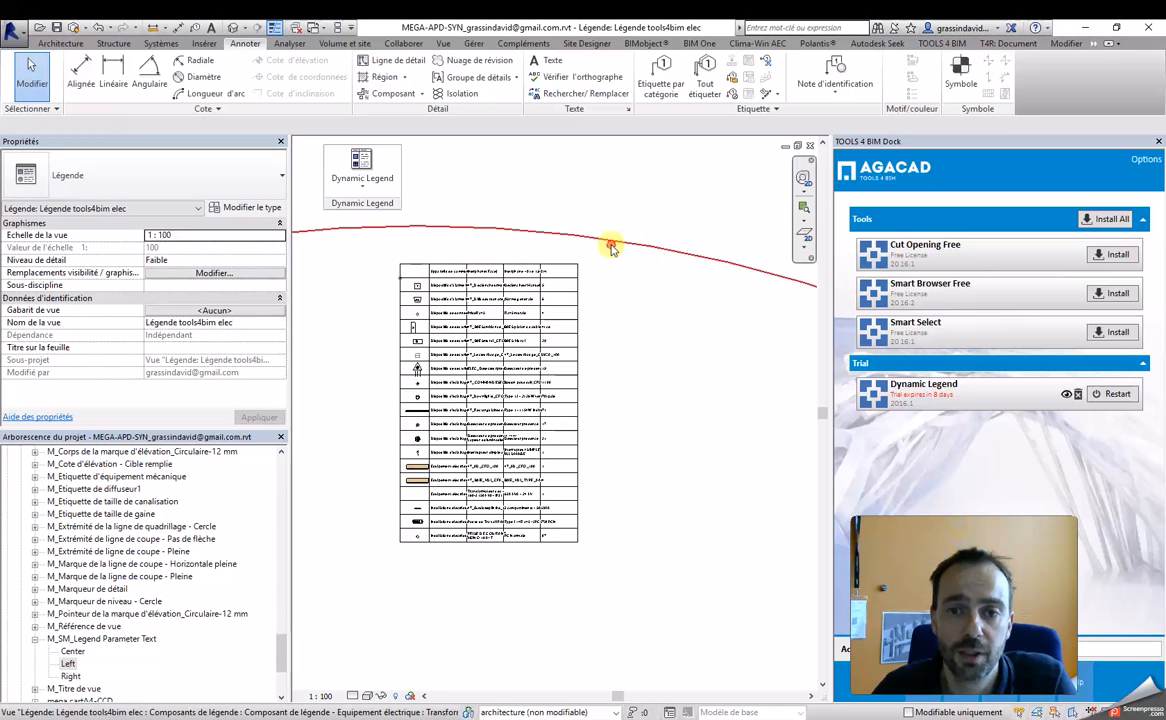
pyautogui.click(606, 245)
pyautogui.scroll(-1, 673, 340)
pyautogui.scroll(-6, 673, 340)
# Step: Move the Type and Count columns to the right to make more room for the Family names
pyautogui.moveTo(711, 357); pyautogui.dragTo(643, 443, button='middle')
pyautogui.scroll(6, 578, 430)
pyautogui.moveTo(632, 273); pyautogui.dragTo(552, 671)
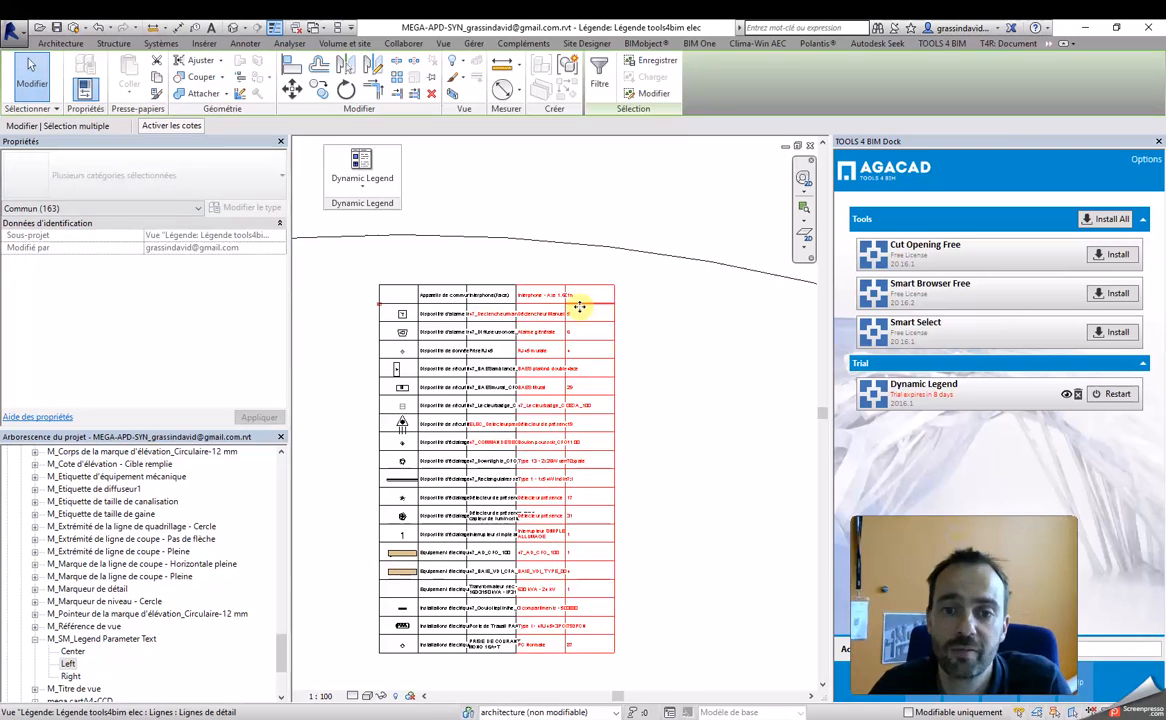
pyautogui.moveTo(622, 296); pyautogui.dragTo(553, 668)
pyautogui.hotkey('ctrl', 'z')
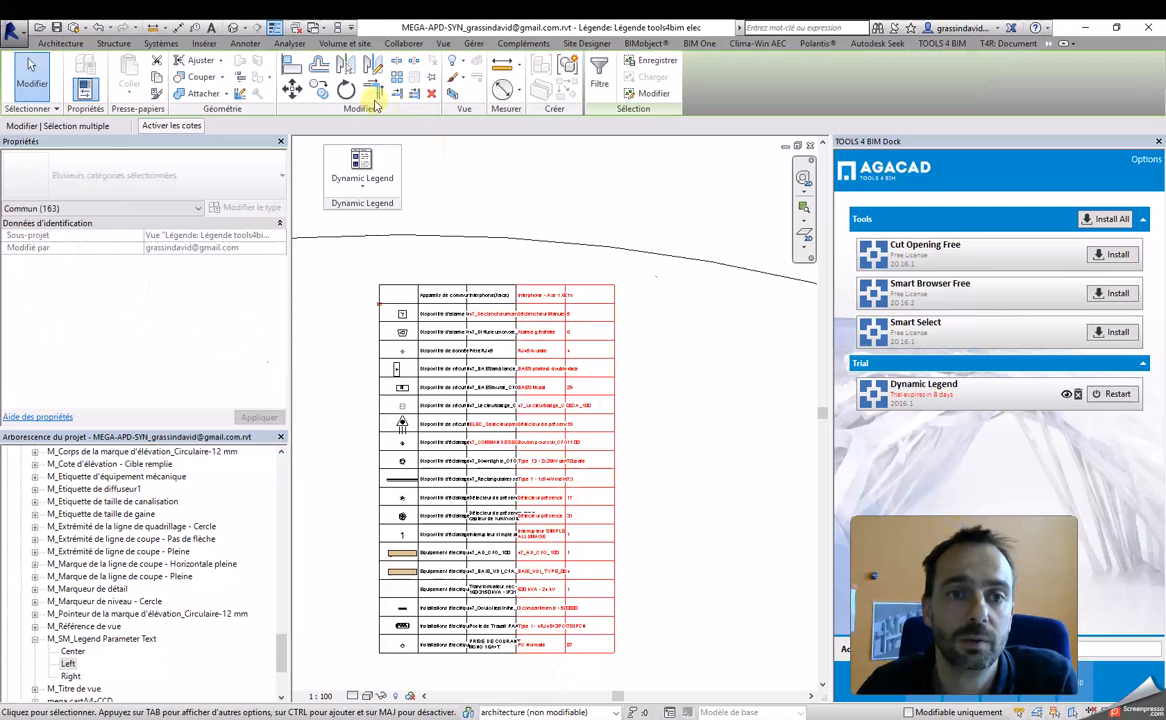
pyautogui.click(293, 88)
pyautogui.click(148, 126)
pyautogui.scroll(5, 562, 265)
pyautogui.click(481, 213)
pyautogui.click(606, 224)
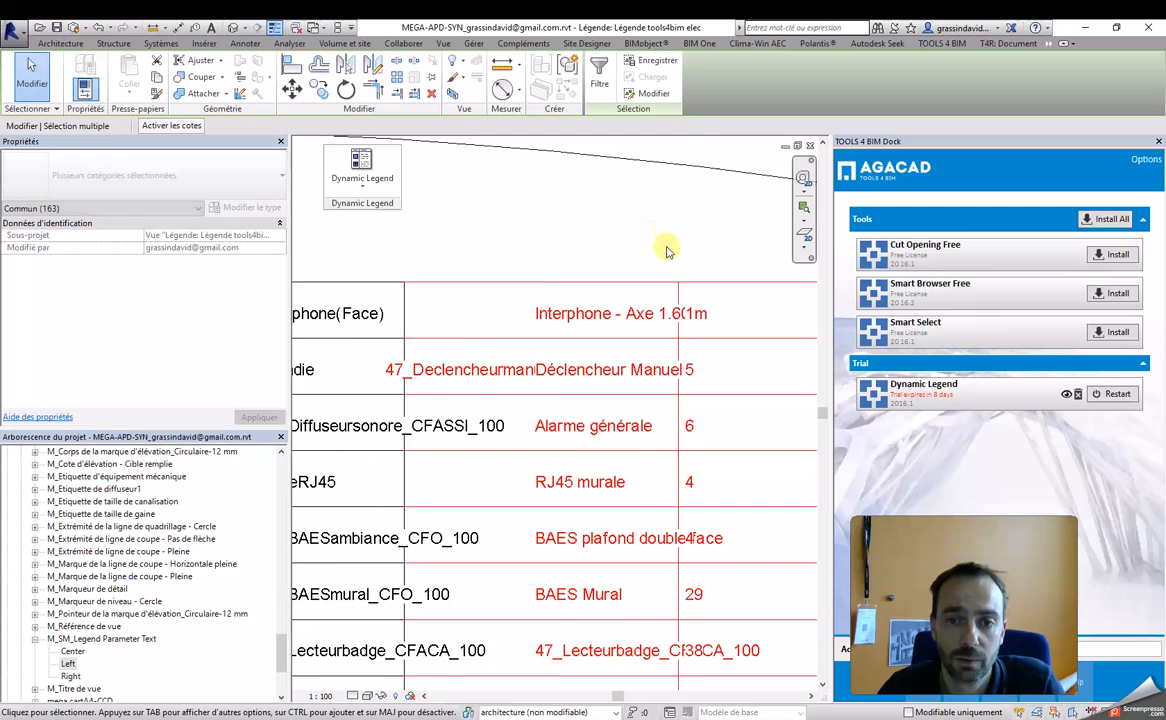
# Step: Move the Family, Type and Count columns to the right to give the Category names more room
pyautogui.scroll(-4, 593, 221)
pyautogui.scroll(-3, 540, 240)
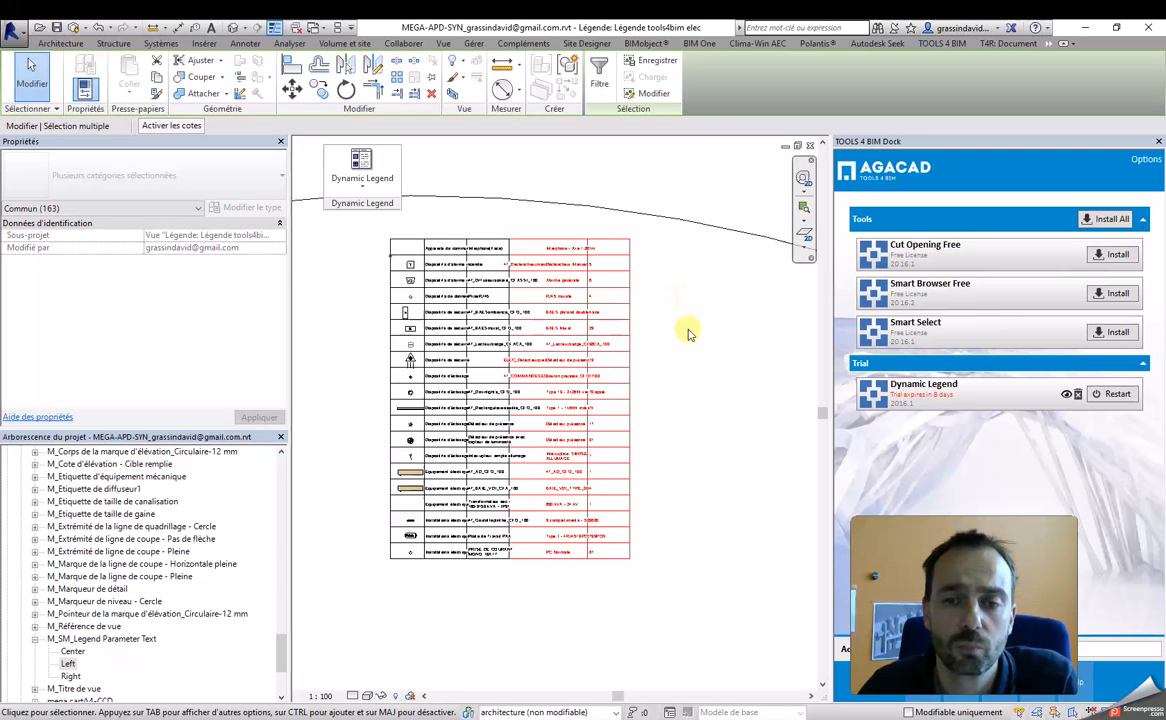
pyautogui.moveTo(674, 589); pyautogui.dragTo(499, 234)
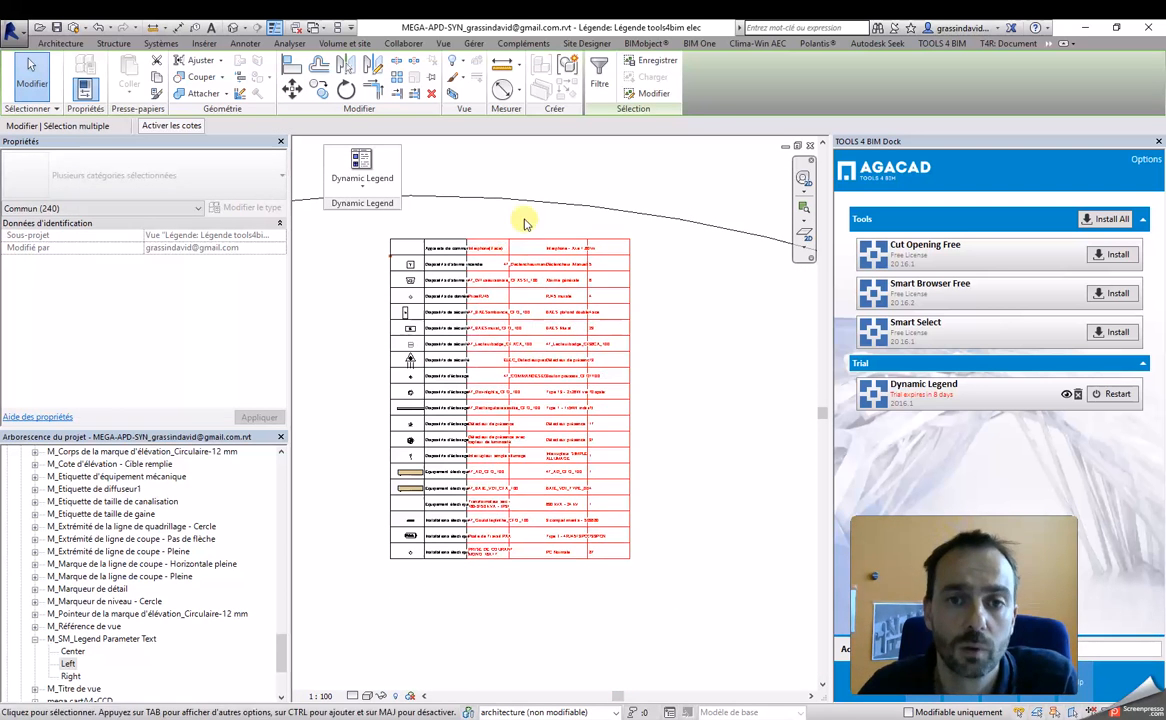
pyautogui.click(362, 150)
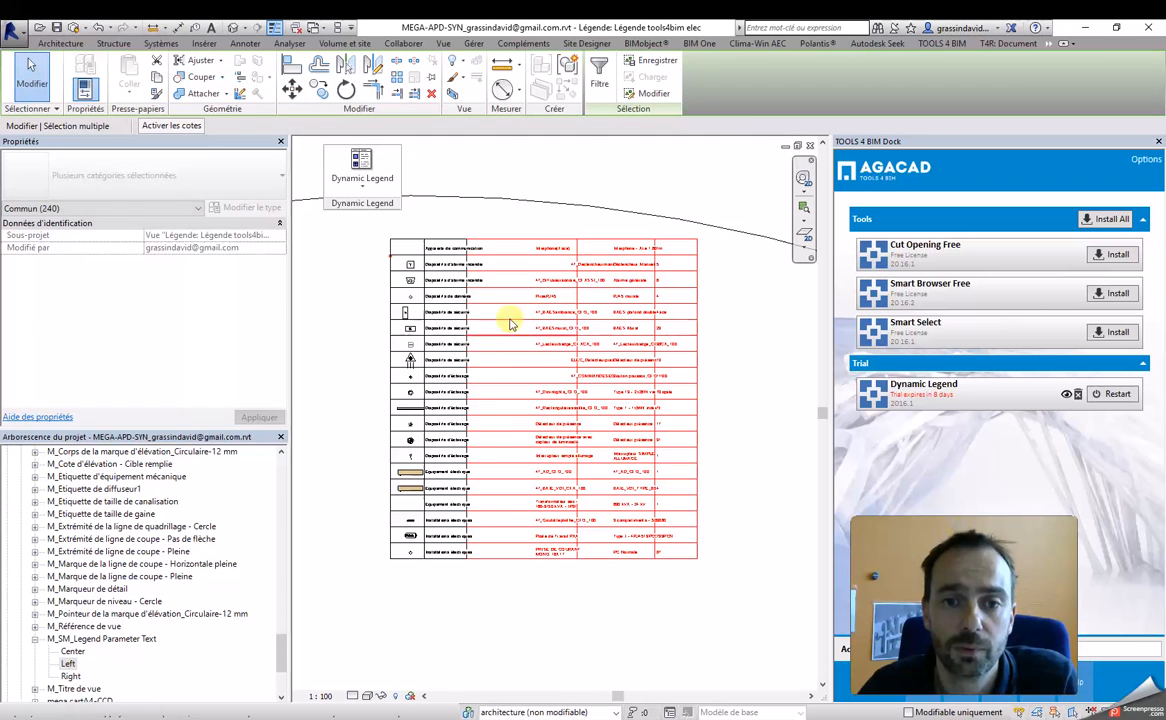
# Step: Move the vertical divider between the Category and Family columns to the right, past the Category names
pyautogui.click(495, 221)
pyautogui.moveTo(453, 221); pyautogui.dragTo(508, 560)
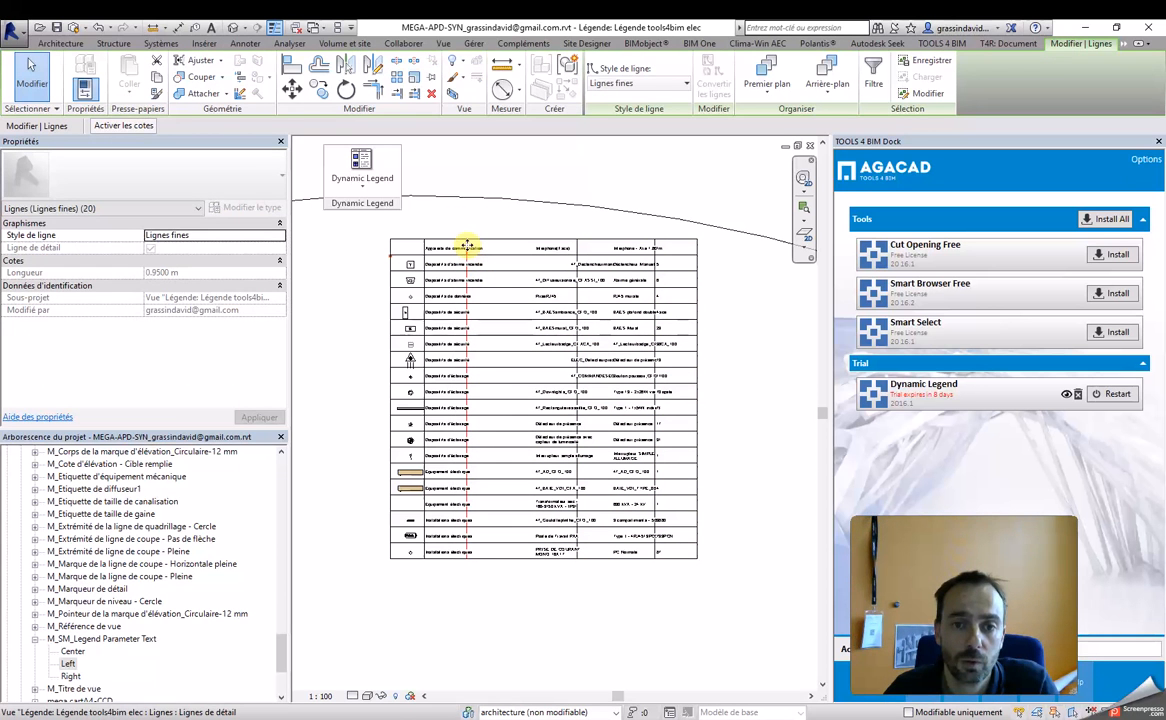
pyautogui.click(290, 91)
pyautogui.scroll(2, 470, 215)
pyautogui.click(462, 210)
pyautogui.click(520, 222)
# Step: Move the 17 aligned Family texts about 1.2 m to the left, without their cell lines
pyautogui.scroll(-2, 522, 223)
pyautogui.moveTo(603, 556); pyautogui.dragTo(588, 589, button='middle')
pyautogui.moveTo(527, 257); pyautogui.dragTo(601, 576)
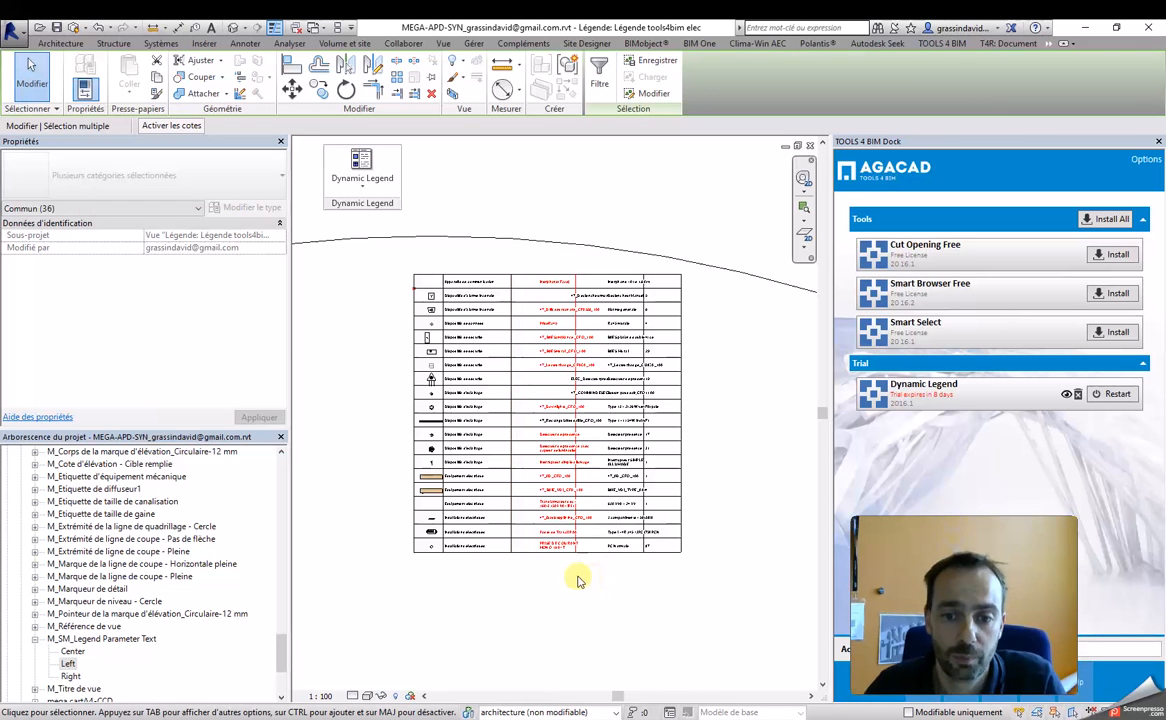
pyautogui.click(516, 256)
pyautogui.moveTo(517, 254); pyautogui.dragTo(627, 607)
pyautogui.moveTo(525, 531); pyautogui.dragTo(552, 236)
pyautogui.moveTo(569, 578); pyautogui.dragTo(598, 263)
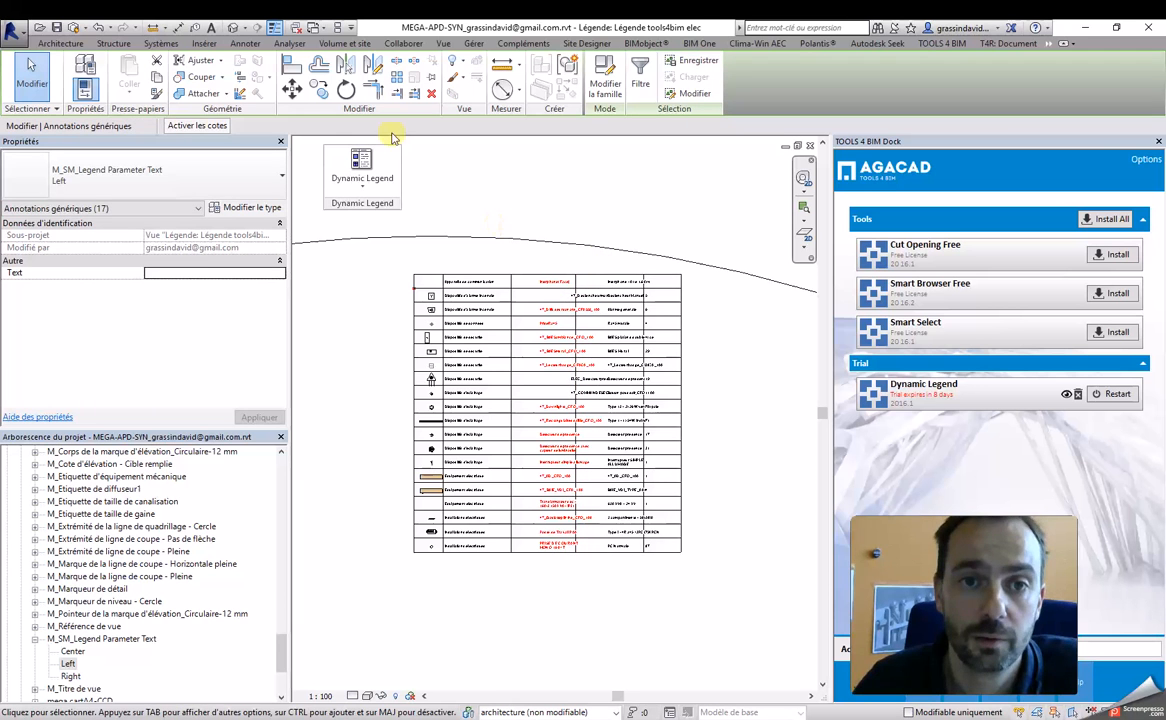
pyautogui.press('m')
pyautogui.press('v')
pyautogui.scroll(5, 543, 290)
pyautogui.click(572, 238)
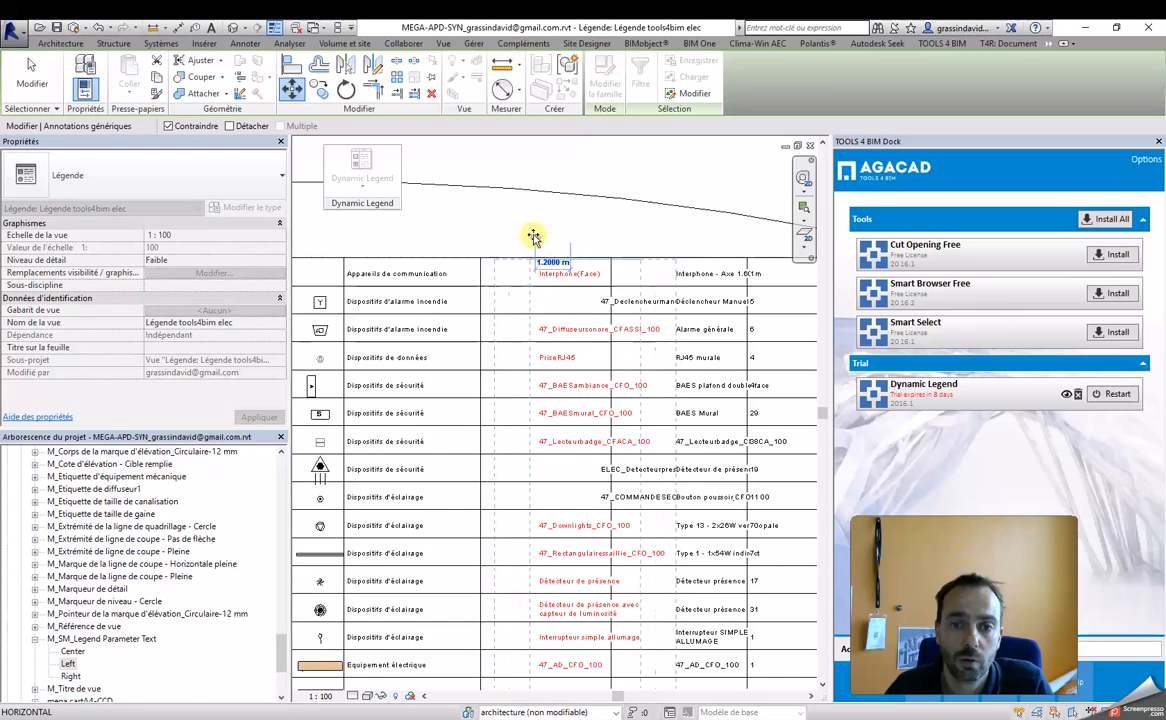
pyautogui.click(533, 236)
pyautogui.scroll(-4, 575, 247)
pyautogui.scroll(2, 637, 258)
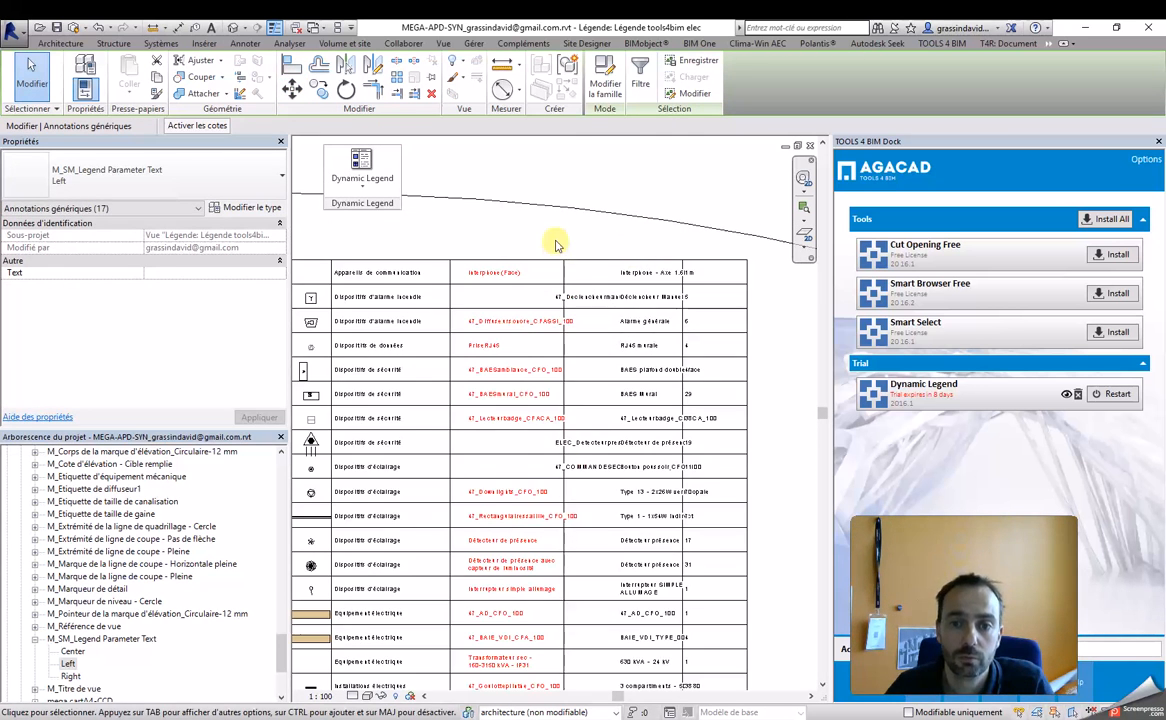
# Step: Move the vertical divider between the Family and Type columns to the right, beyond the long Family names
pyautogui.scroll(-2, 632, 437)
pyautogui.moveTo(595, 703); pyautogui.dragTo(604, 697)
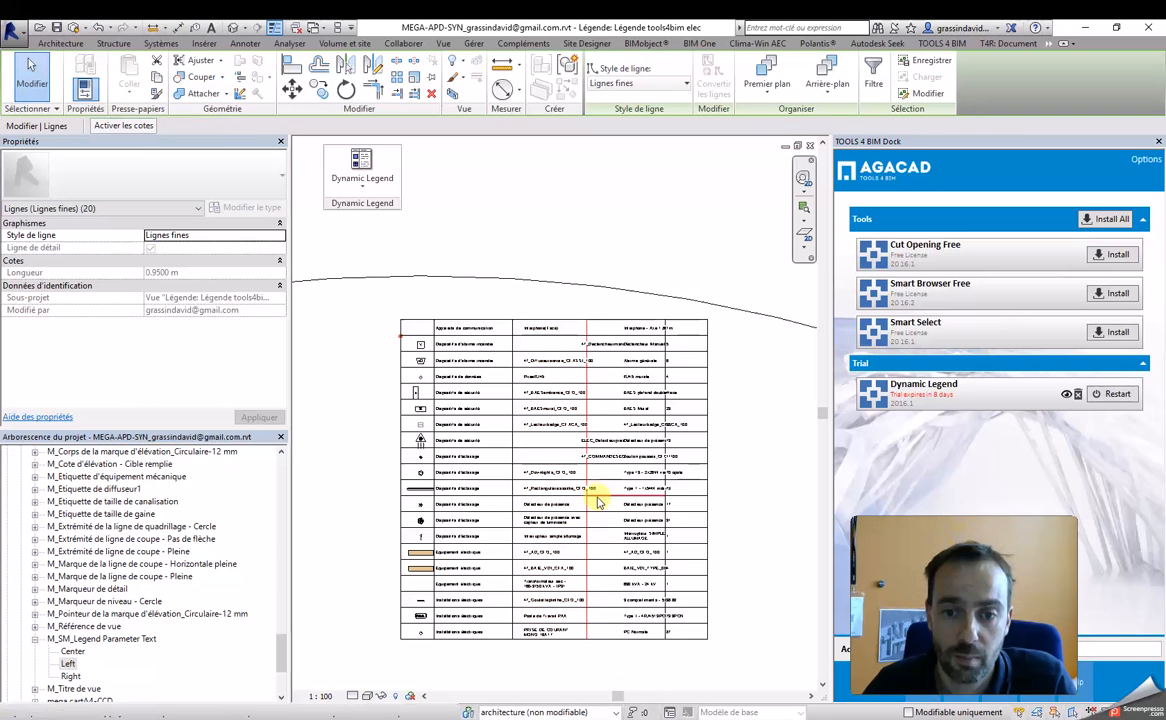
pyautogui.click(291, 88)
pyautogui.scroll(2, 600, 310)
pyautogui.click(515, 276)
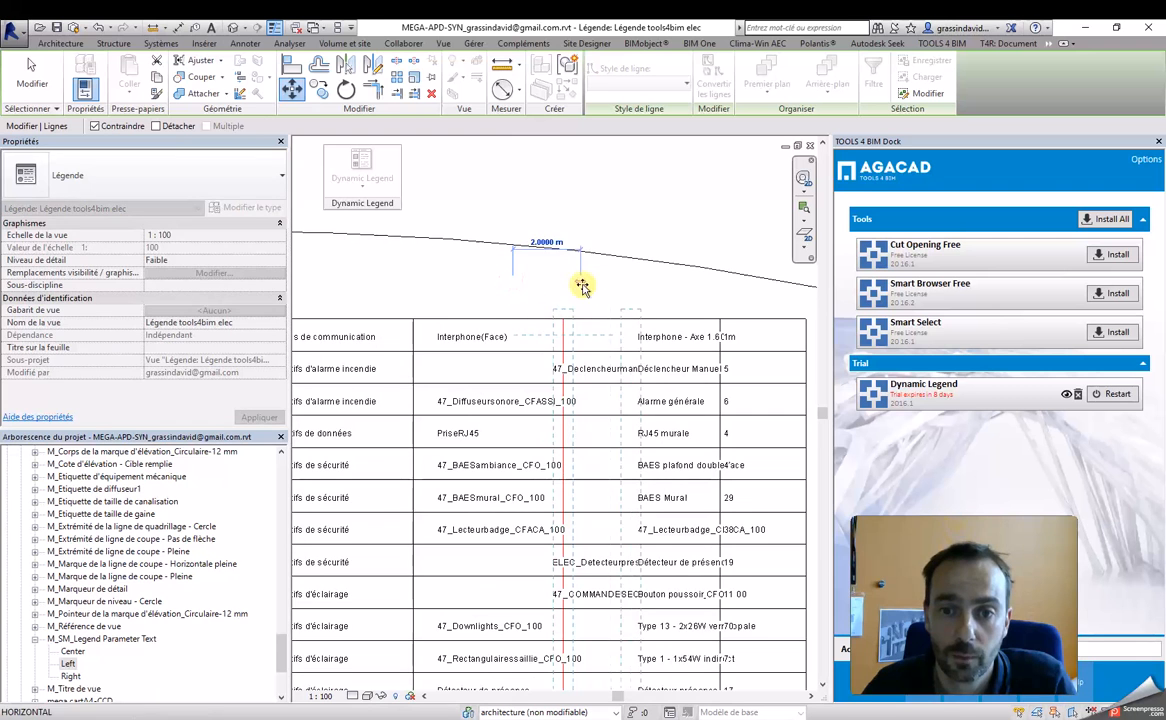
pyautogui.click(565, 287)
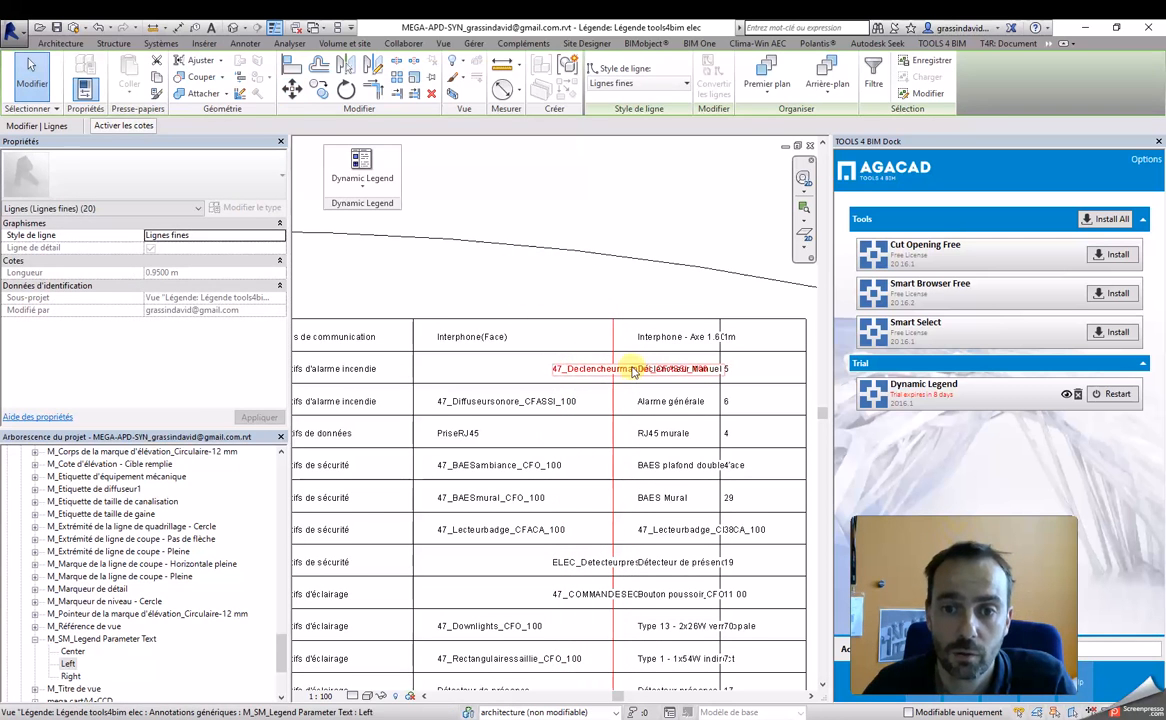
# Step: Move the misplaced 47_Declencheurmanuel_CFASSI_100 text to the left, in line with the other Family texts
pyautogui.click(584, 376)
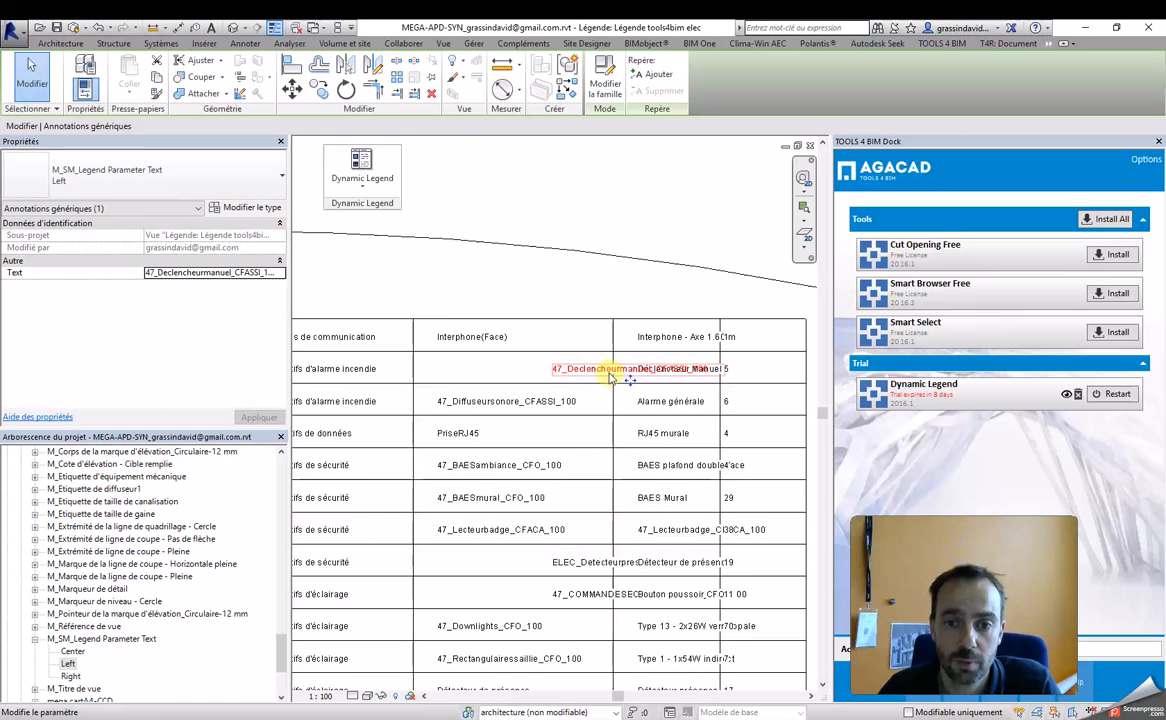
pyautogui.click(577, 370)
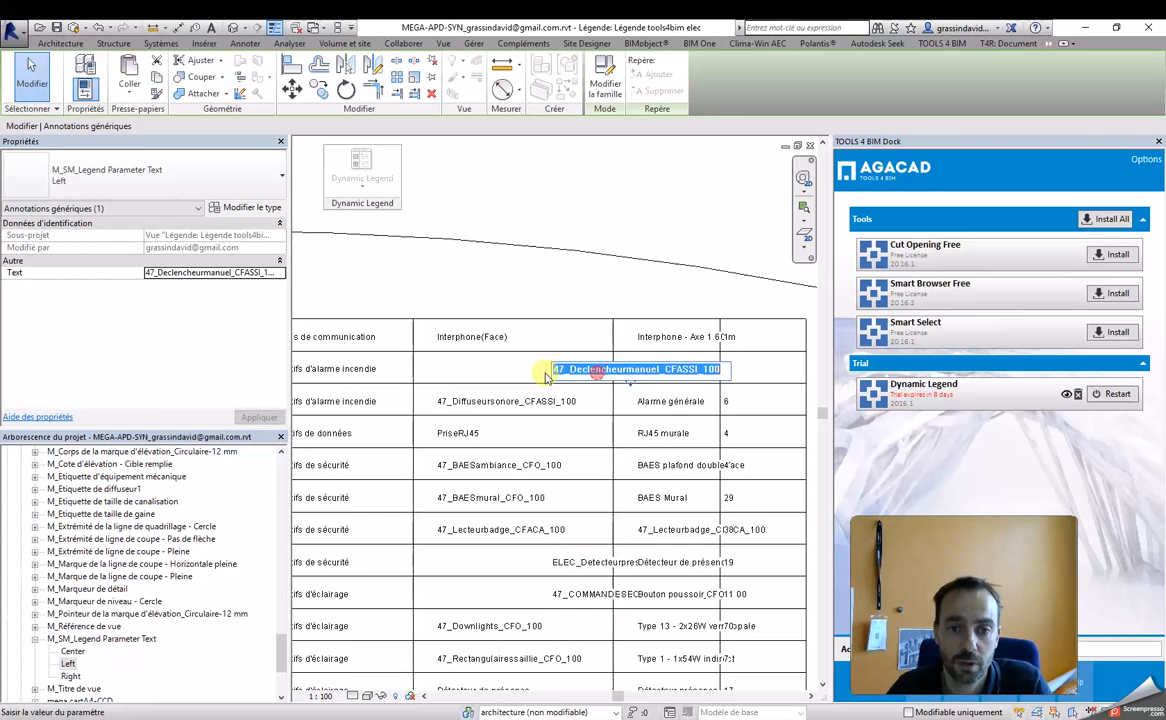
pyautogui.click(631, 386)
pyautogui.press('Escape')
pyautogui.click(593, 370)
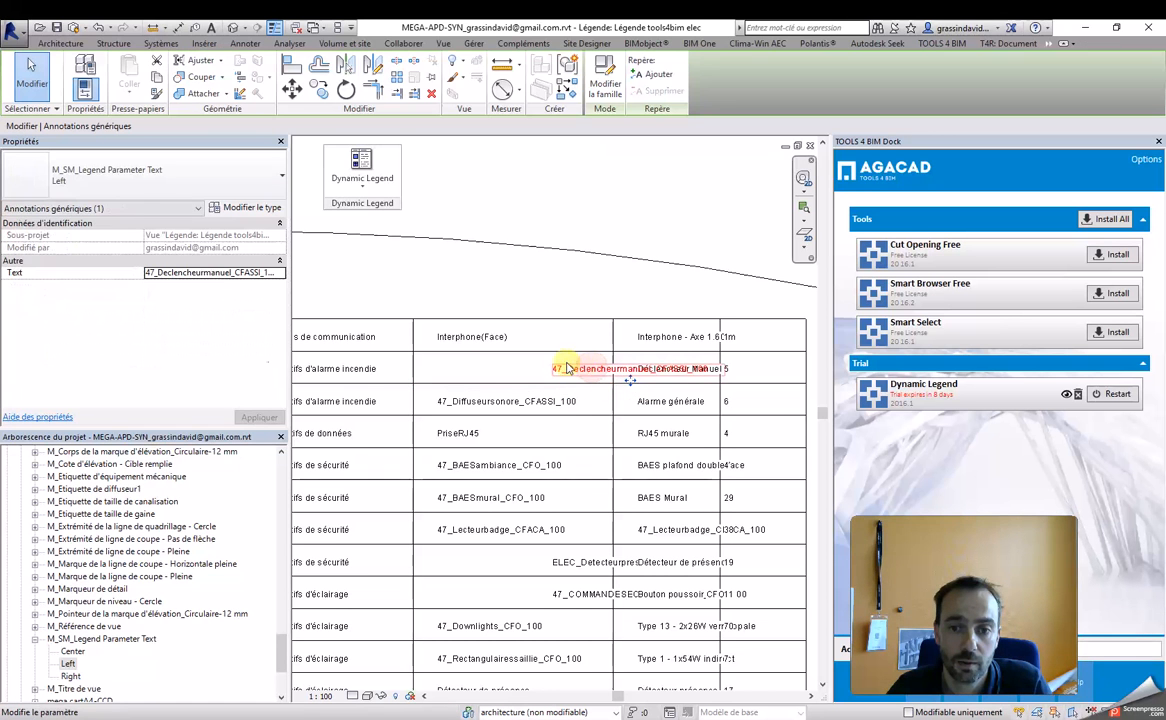
pyautogui.moveTo(630, 380); pyautogui.dragTo(511, 381)
# Step: Move the ELEC_Detecteurpresence and 47_COMMANDESECLMANUELLES texts together to the left, in line with the Family column
pyautogui.click(575, 562)
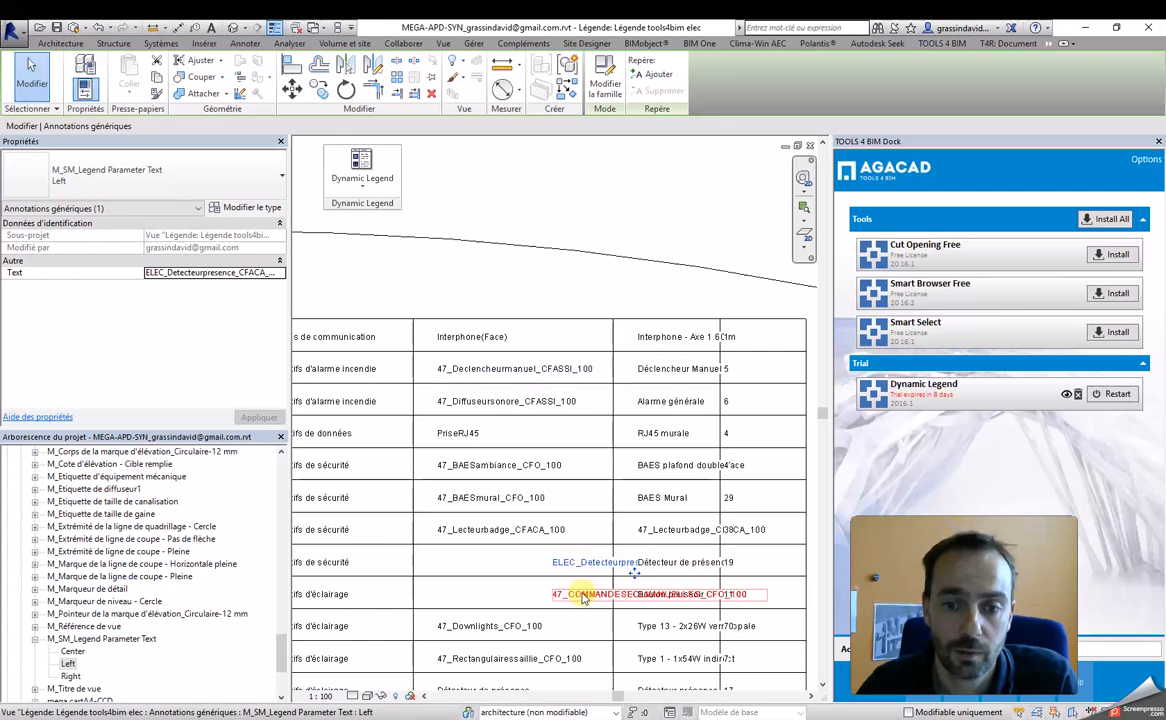
pyautogui.keyDown('ctrl'); pyautogui.click(572, 594); pyautogui.keyUp('ctrl')
pyautogui.moveTo(611, 393); pyautogui.dragTo(603, 302, button='middle')
pyautogui.scroll(-2, 603, 302)
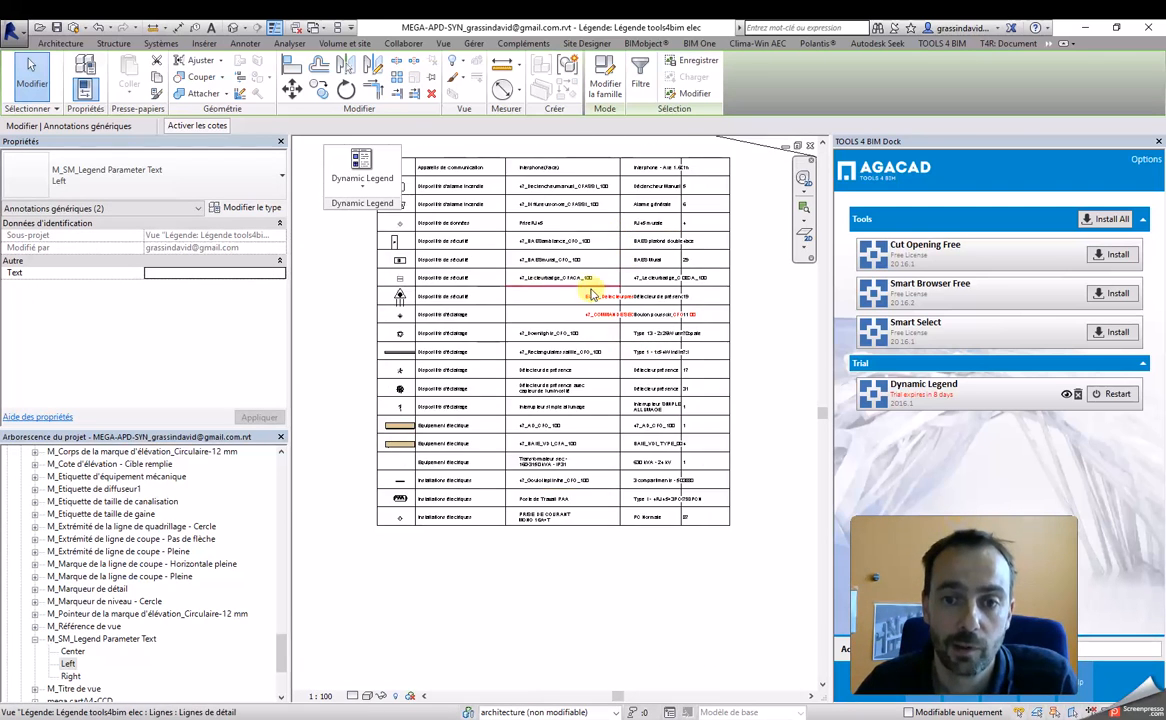
pyautogui.scroll(5, 627, 280)
pyautogui.scroll(-3, 630, 278)
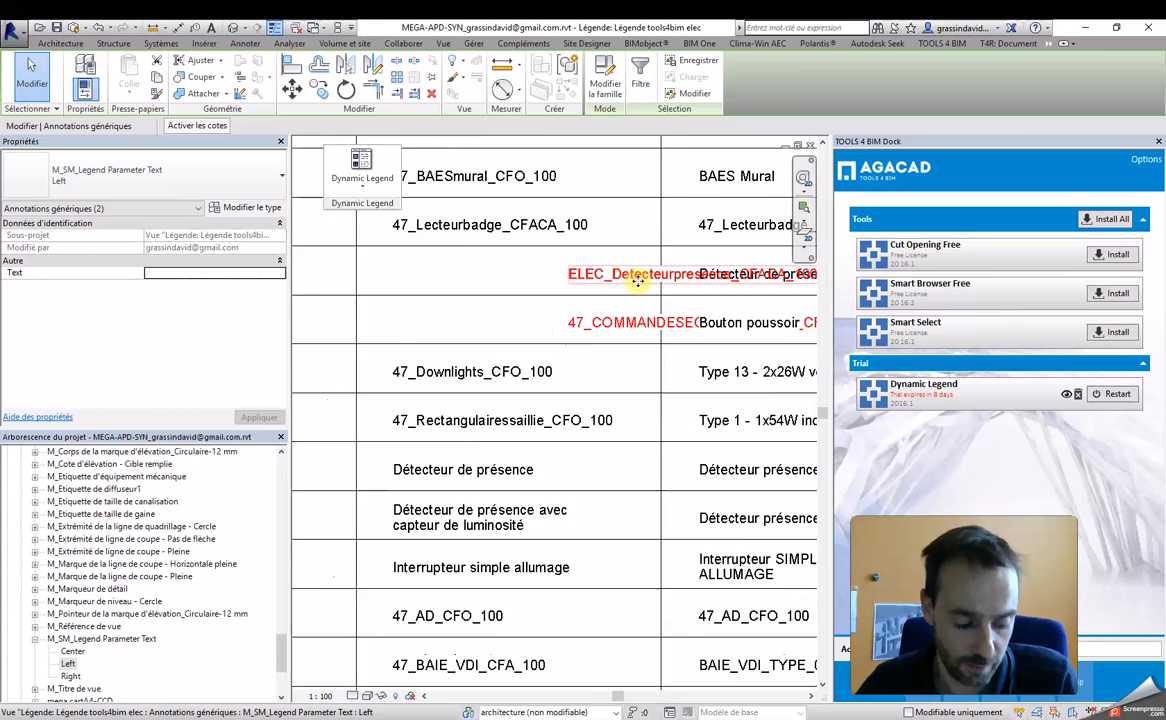
pyautogui.moveTo(630, 279); pyautogui.dragTo(497, 279)
pyautogui.scroll(-4, 538, 370)
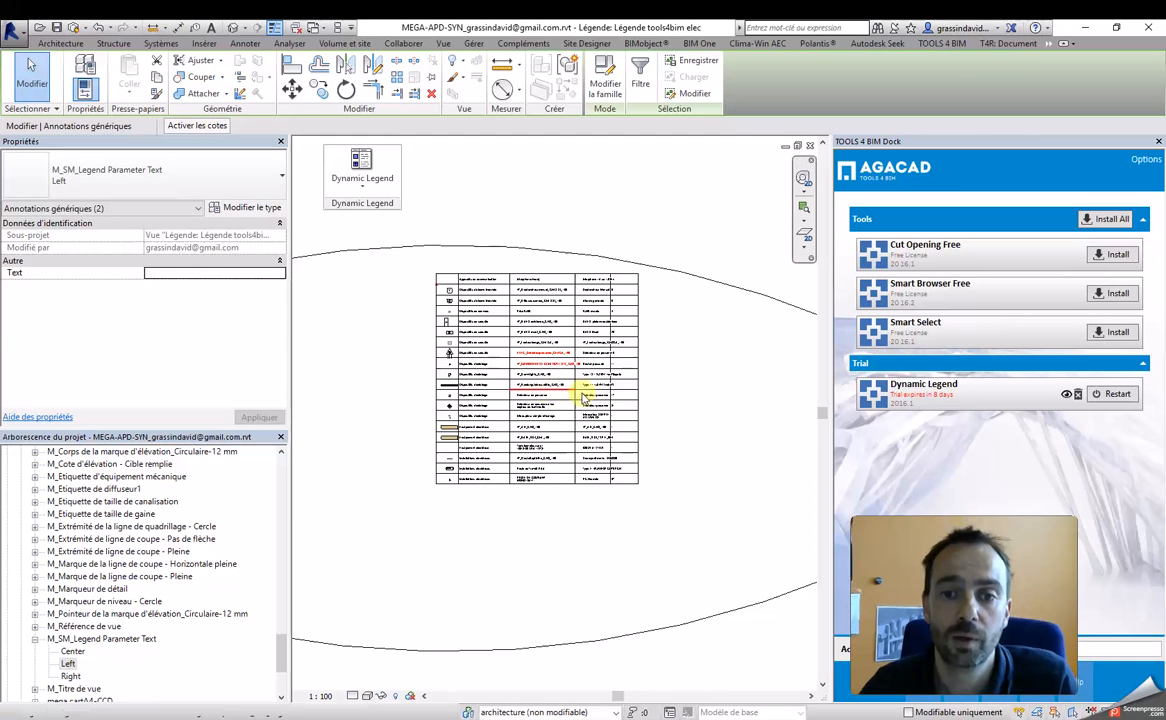
pyautogui.click(703, 372)
# Step: Move the Count column with its divider lines to the right so the Type texts fit
pyautogui.scroll(1, 611, 266)
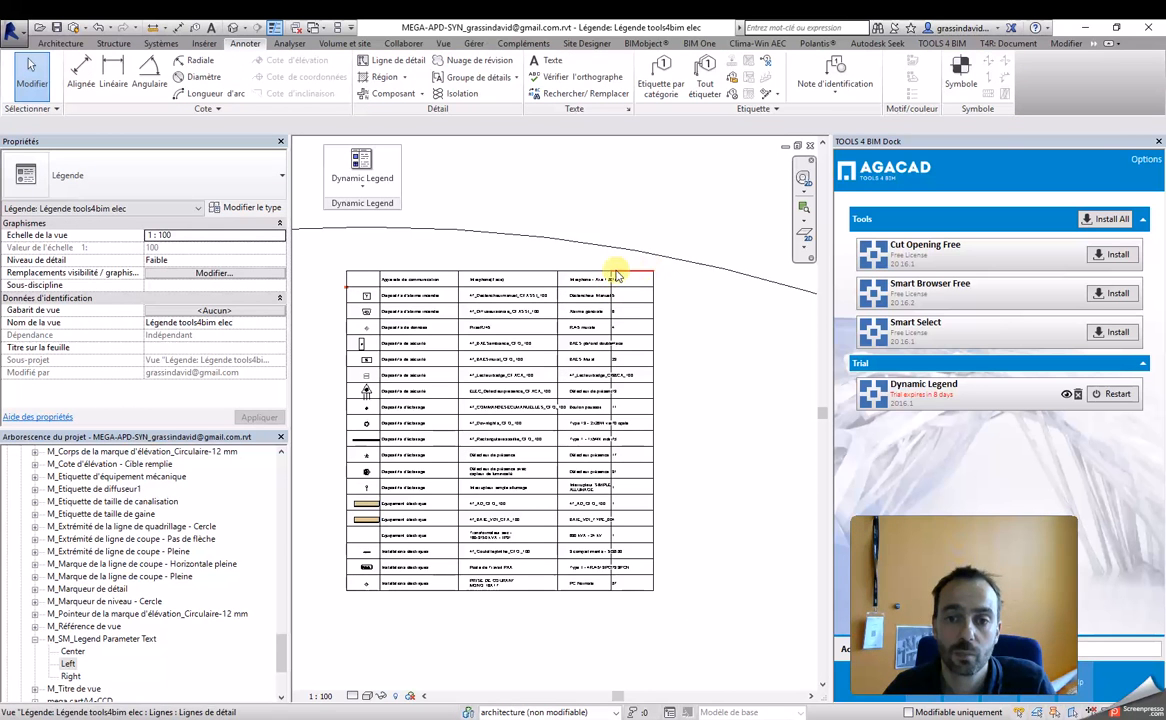
pyautogui.moveTo(598, 265); pyautogui.dragTo(700, 622)
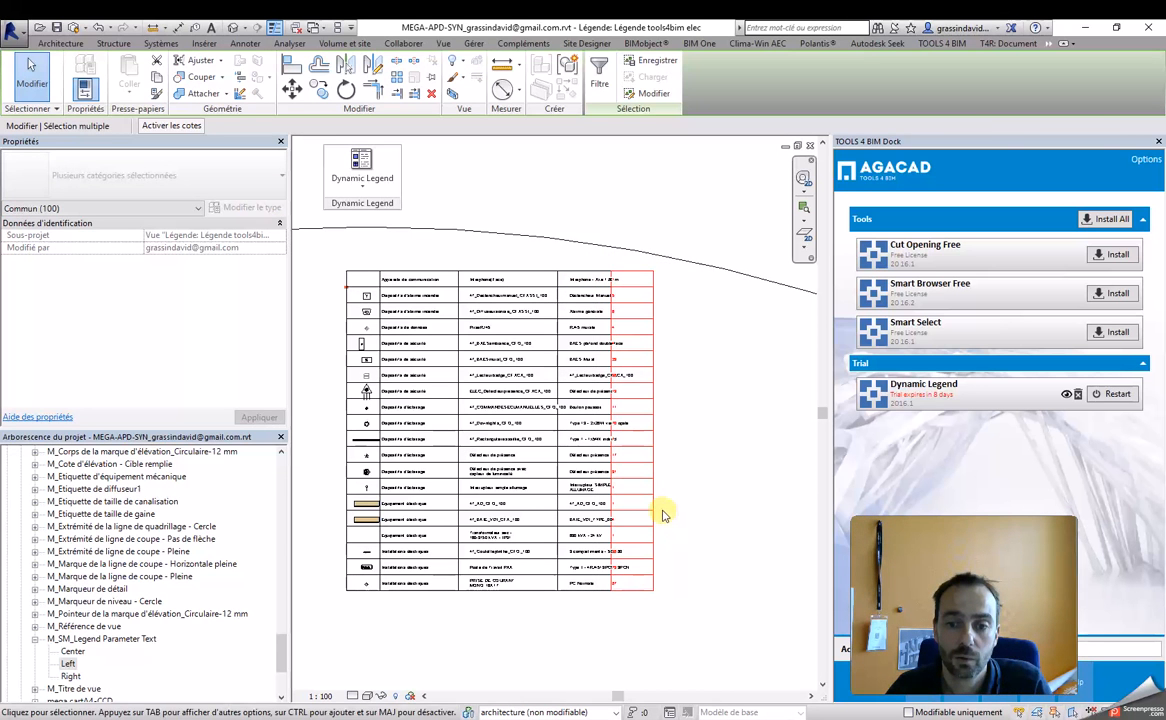
pyautogui.moveTo(674, 508); pyautogui.dragTo(705, 507)
pyautogui.scroll(-2, 707, 513)
pyautogui.click(627, 604)
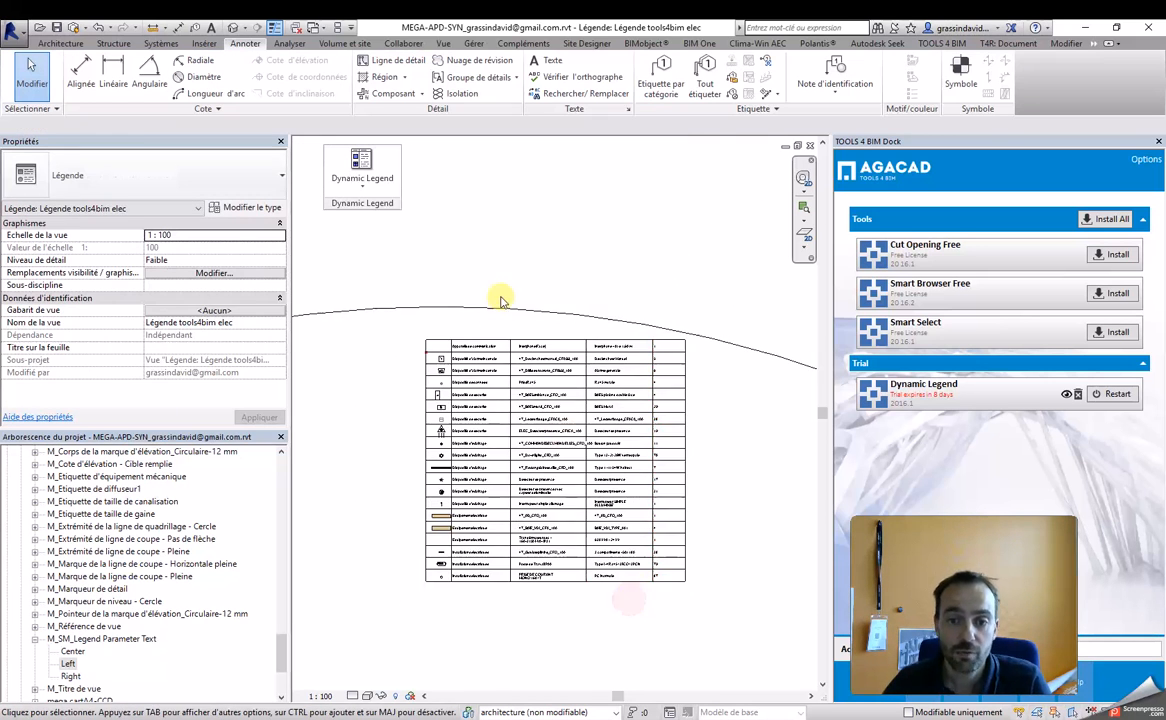
# Step: Move the red intercom symbol from the table's left edge into the empty symbol cell of the first row
pyautogui.scroll(5, 477, 294)
pyautogui.scroll(3, 427, 412)
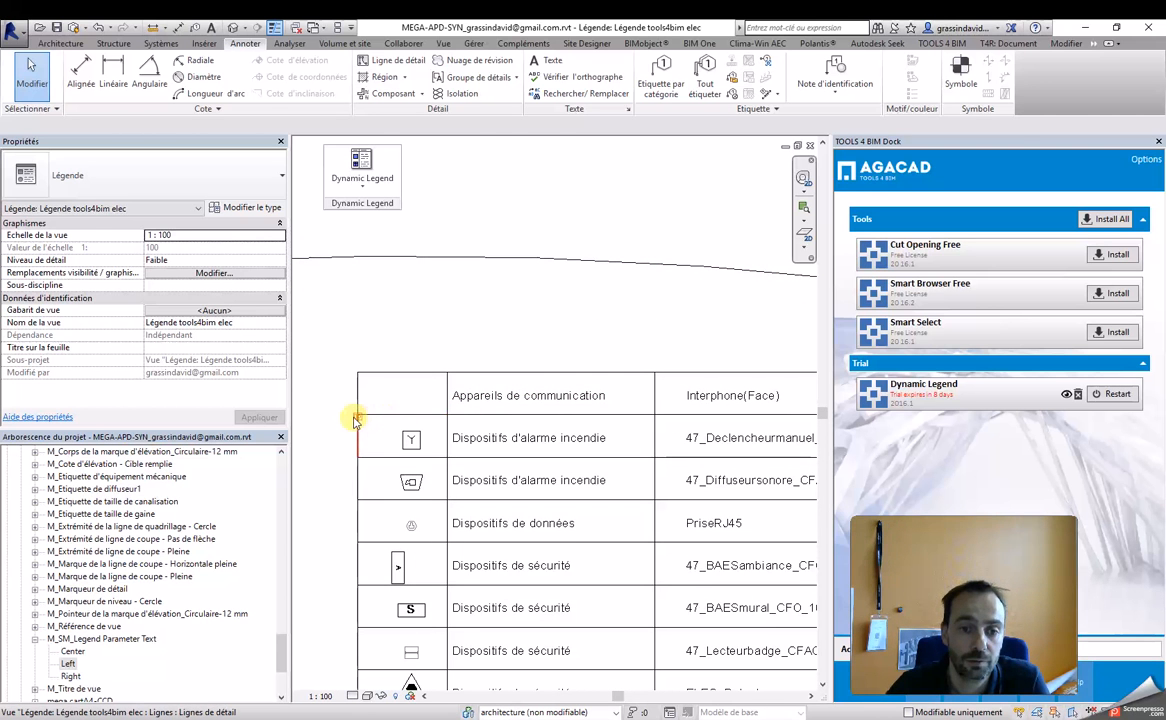
pyautogui.click(356, 418)
pyautogui.moveTo(363, 418); pyautogui.dragTo(398, 399)
pyautogui.press('Escape')
pyautogui.scroll(3, 483, 440)
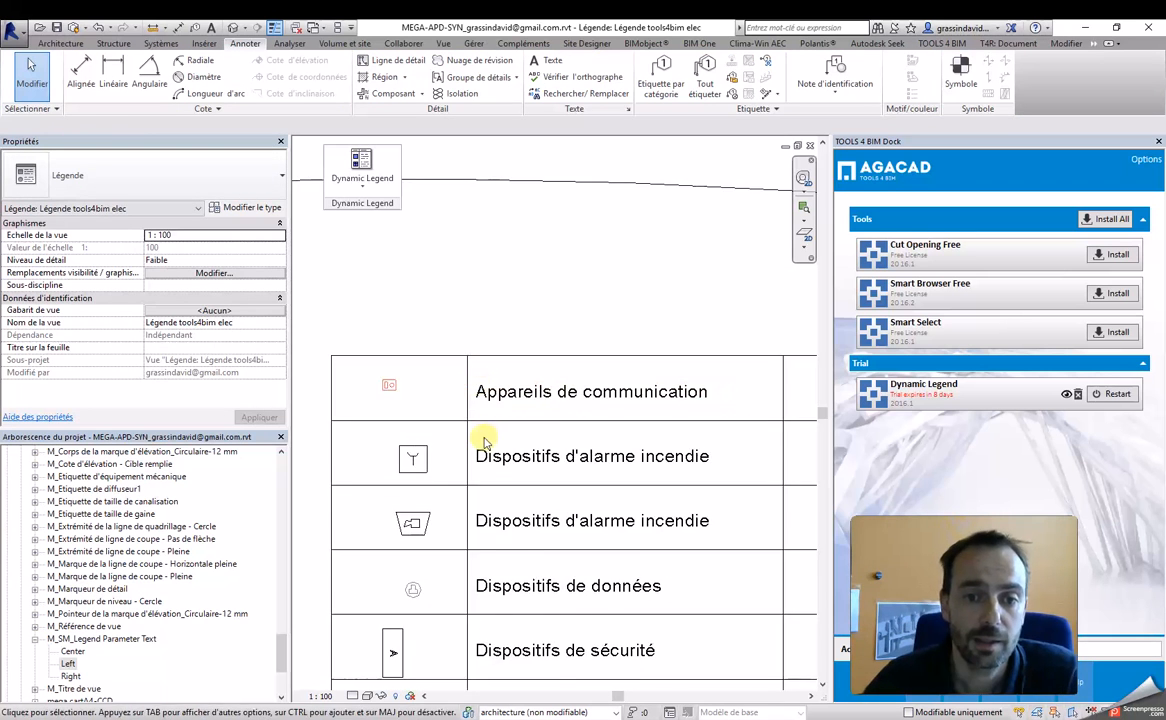
# Step: Examine the adjusted legend table's symbols, category names, family names, types and counts
pyautogui.scroll(-3, 483, 440)
pyautogui.moveTo(587, 456); pyautogui.dragTo(579, 358, button='middle')
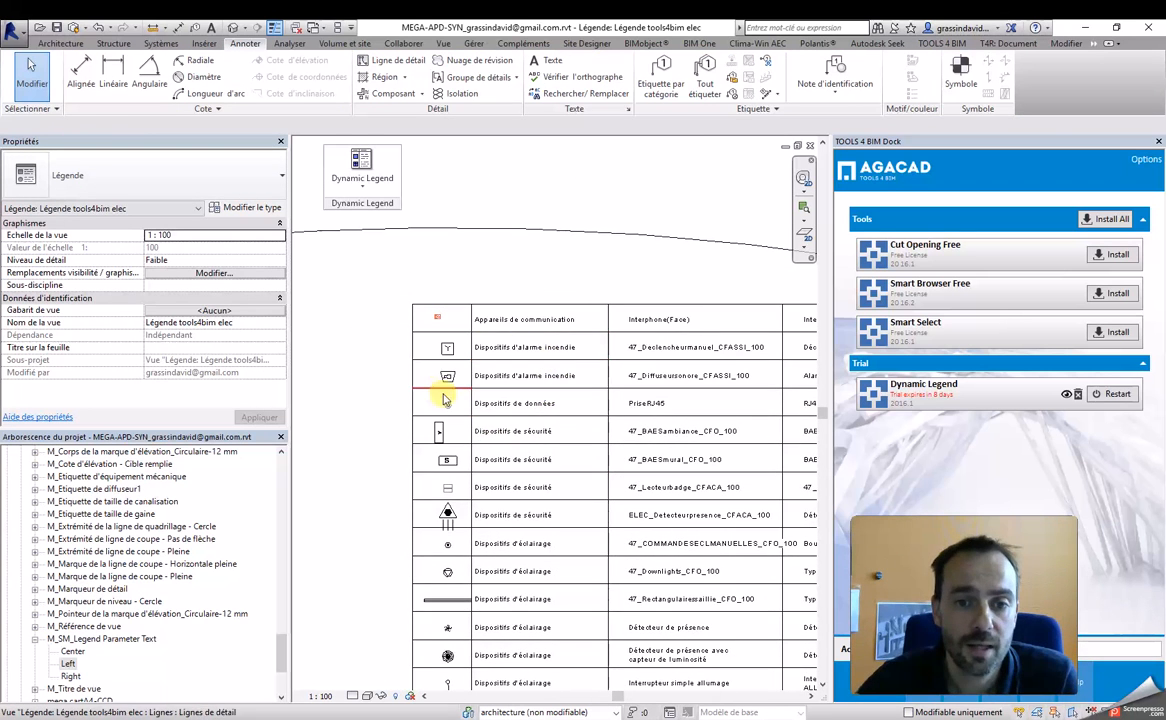
pyautogui.scroll(-1, 480, 395)
pyautogui.scroll(-1, 506, 416)
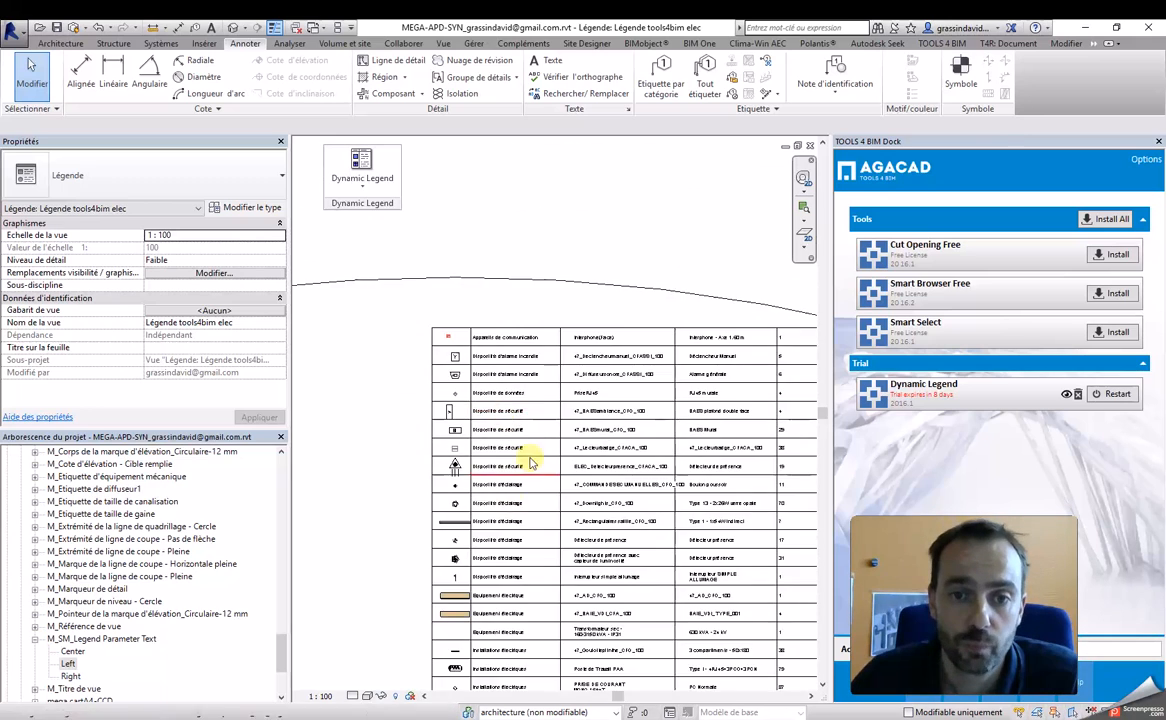
pyautogui.scroll(2, 520, 490)
pyautogui.scroll(3, 485, 325)
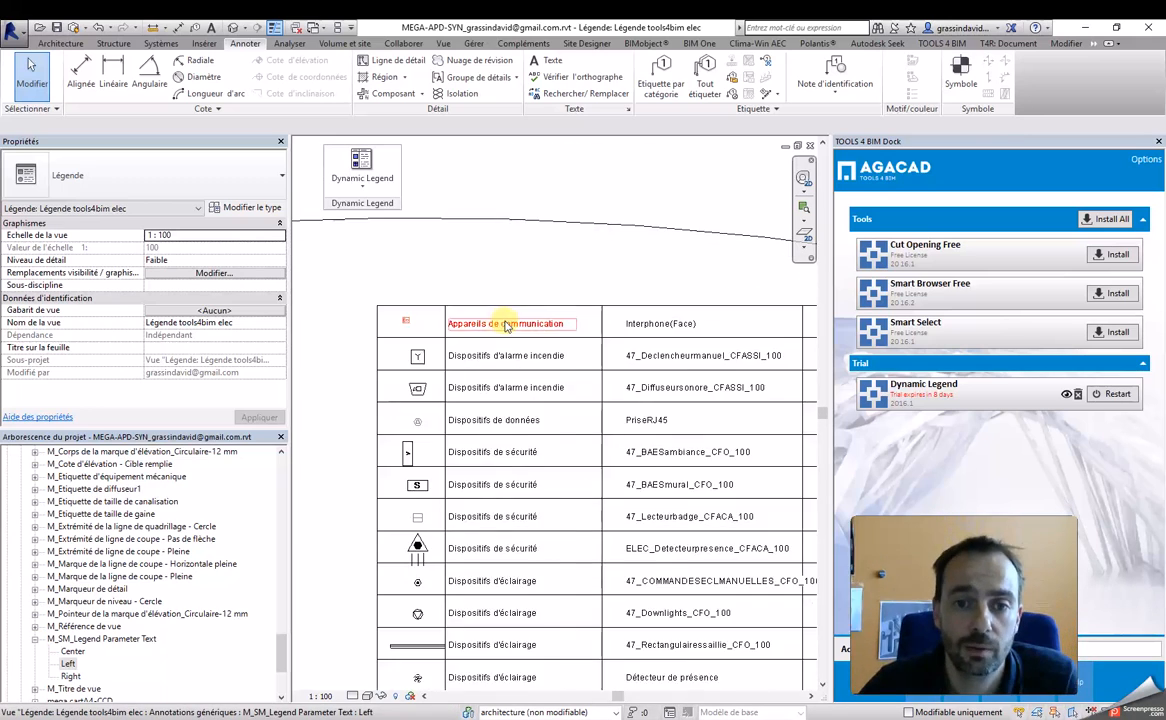
pyautogui.scroll(-2, 506, 325)
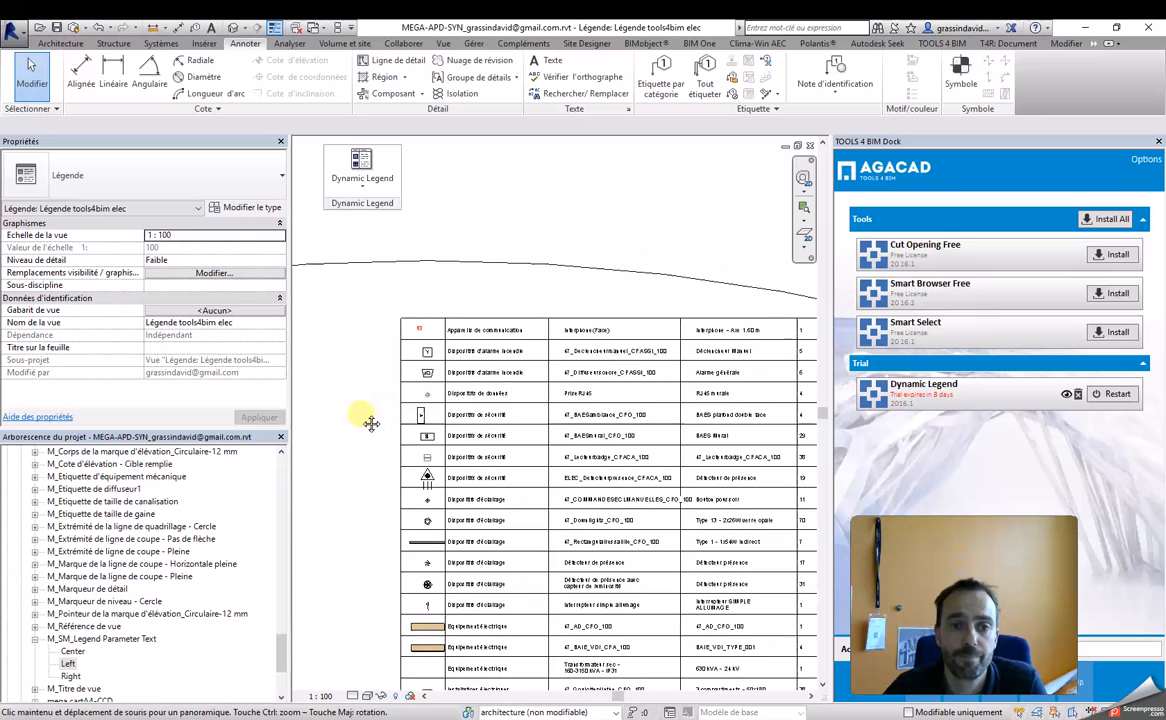
# Step: Review the legend's rows and columns with Create / Edit Legend, and cancel without changes
pyautogui.click(362, 175)
pyautogui.click(379, 225)
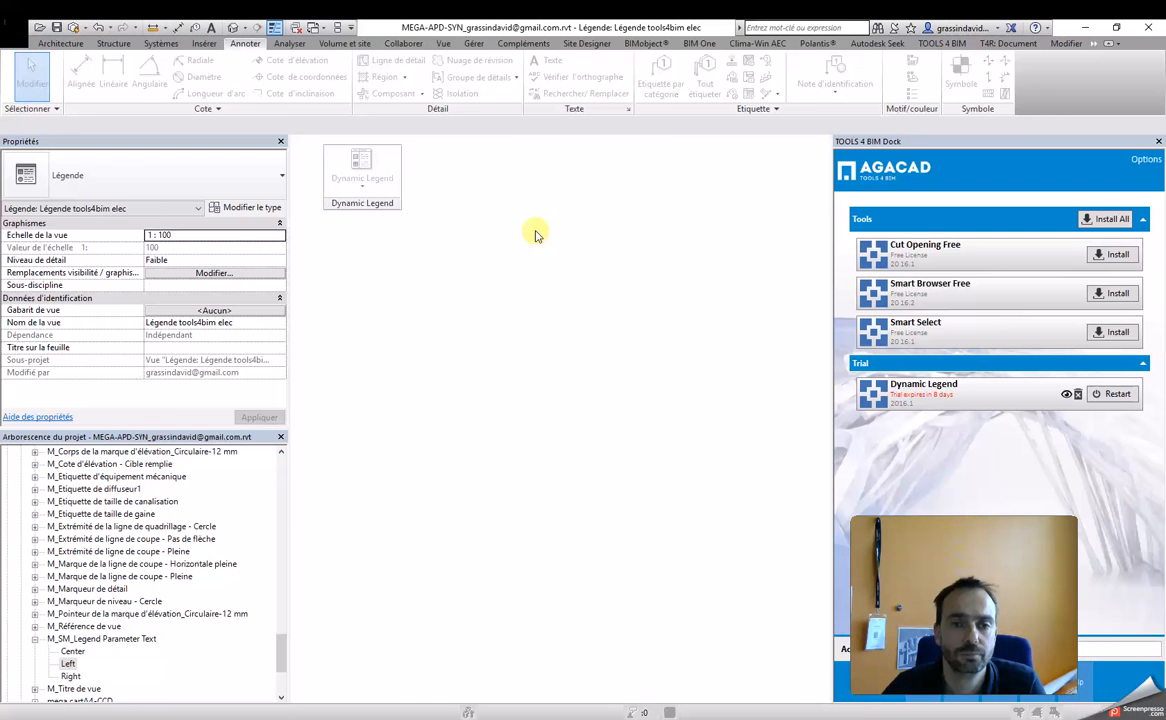
pyautogui.click(516, 449)
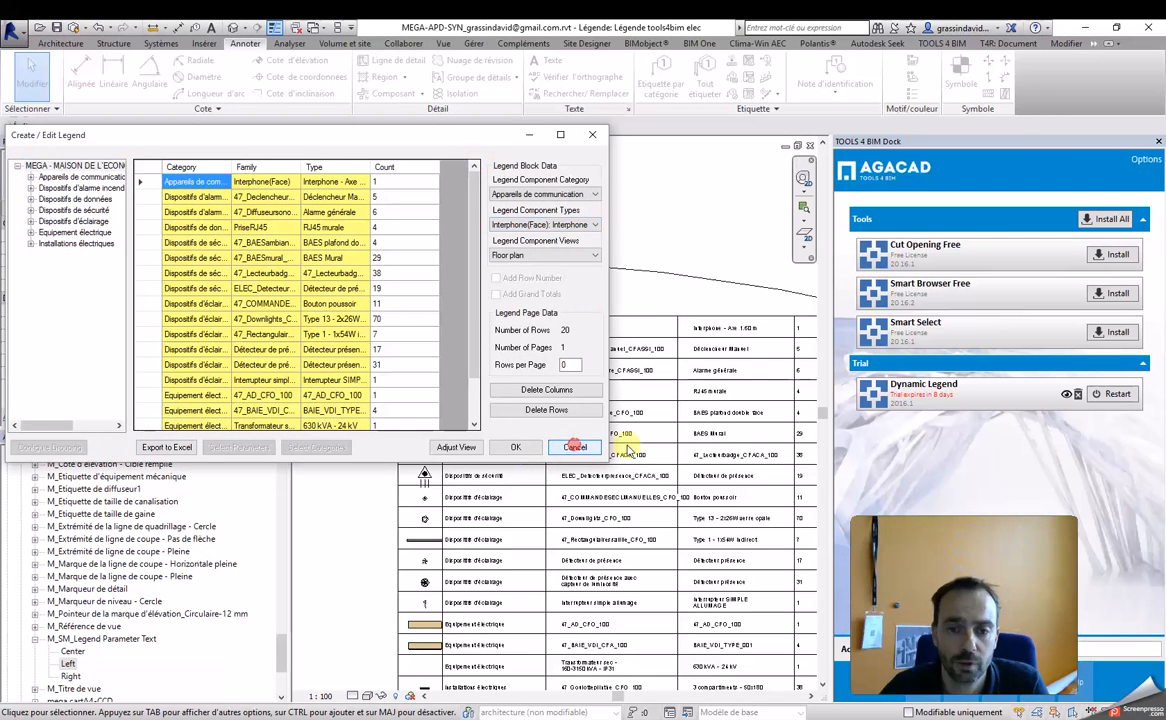
# Step: Run Update All Legends on the Légende tools4bim elec view only
pyautogui.click(364, 190)
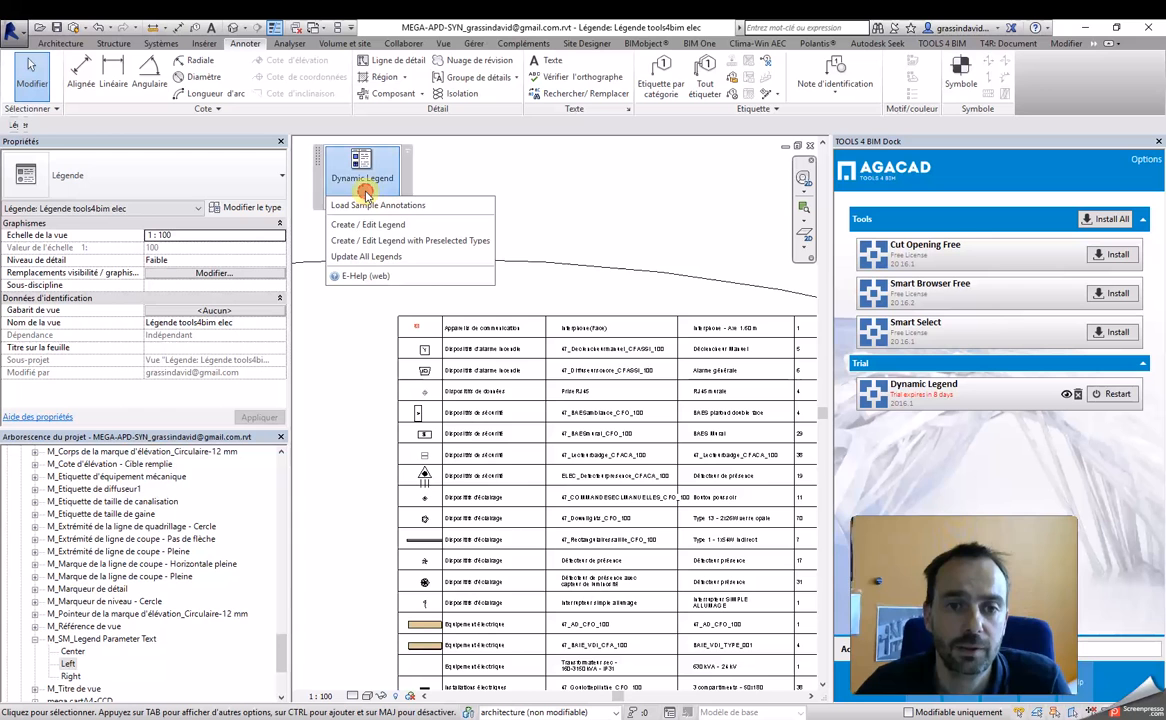
pyautogui.click(367, 255)
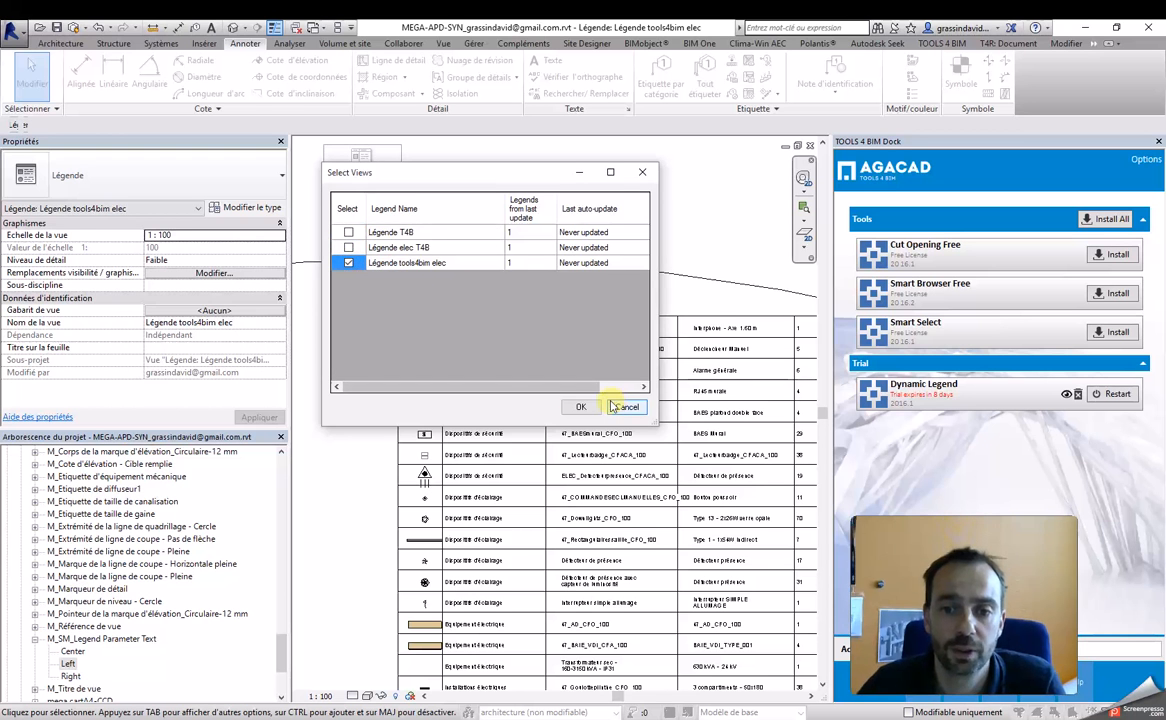
pyautogui.click(580, 407)
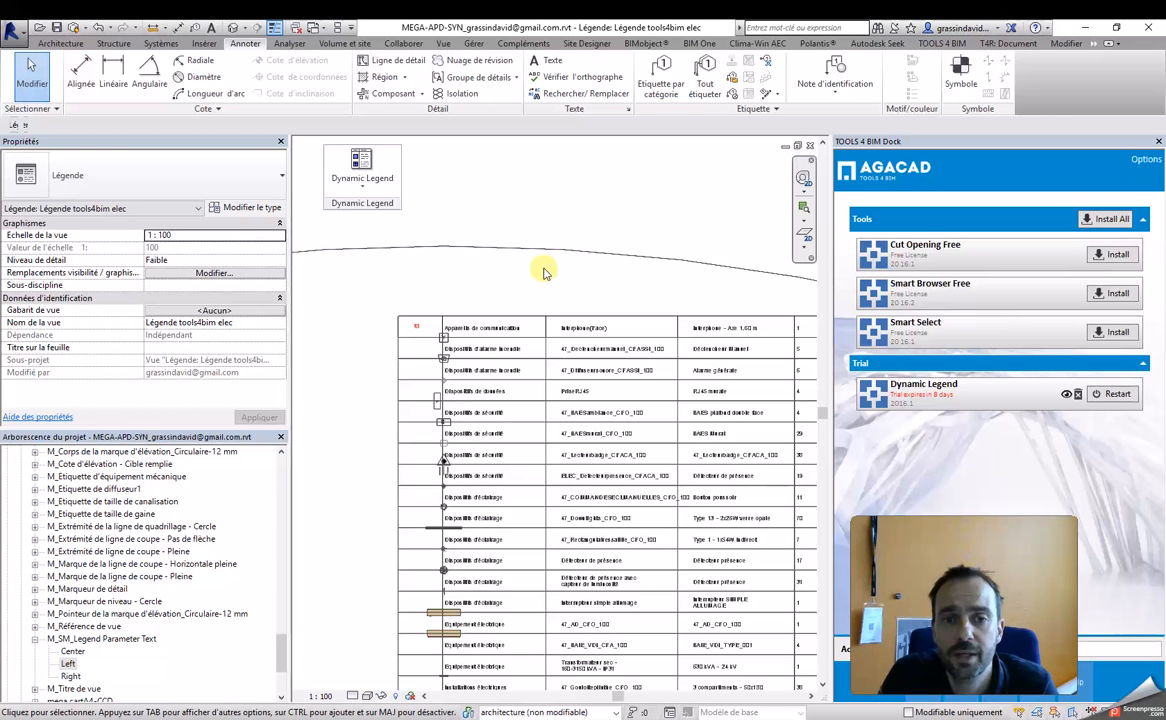
# Step: Move the red intercom symbol to the lower-left corner of its first-row cell
pyautogui.scroll(2, 446, 327)
pyautogui.scroll(2, 407, 345)
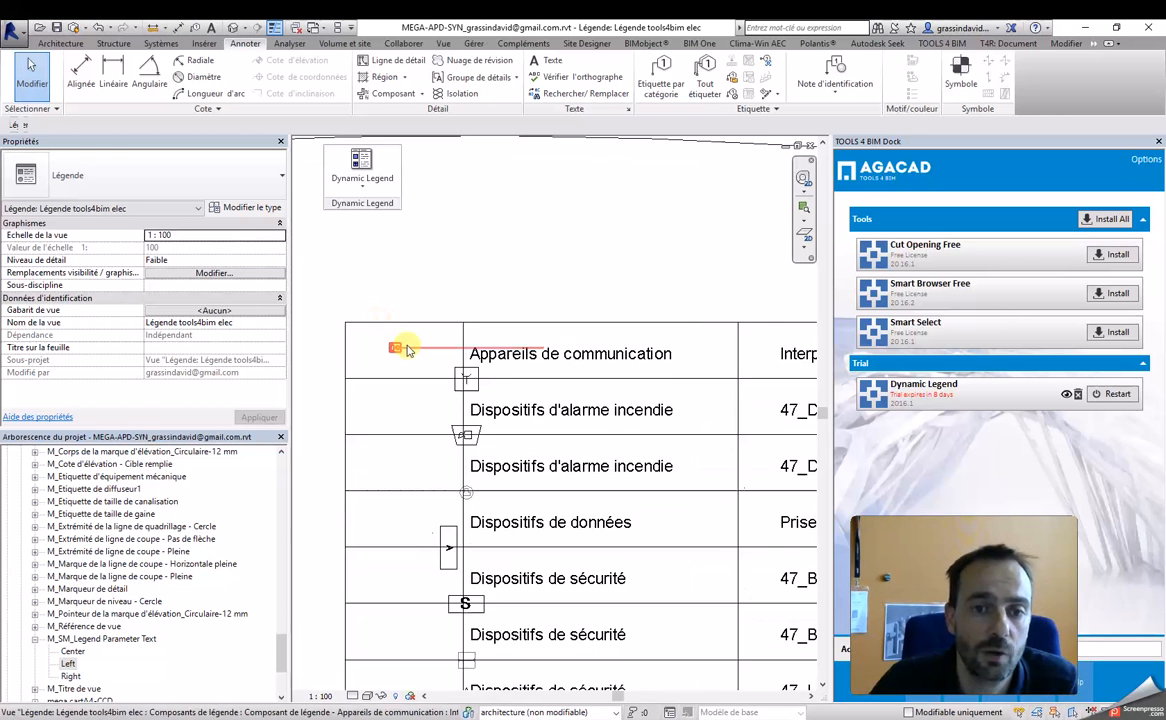
pyautogui.click(396, 354)
pyautogui.scroll(2, 398, 352)
pyautogui.moveTo(393, 346); pyautogui.dragTo(315, 390)
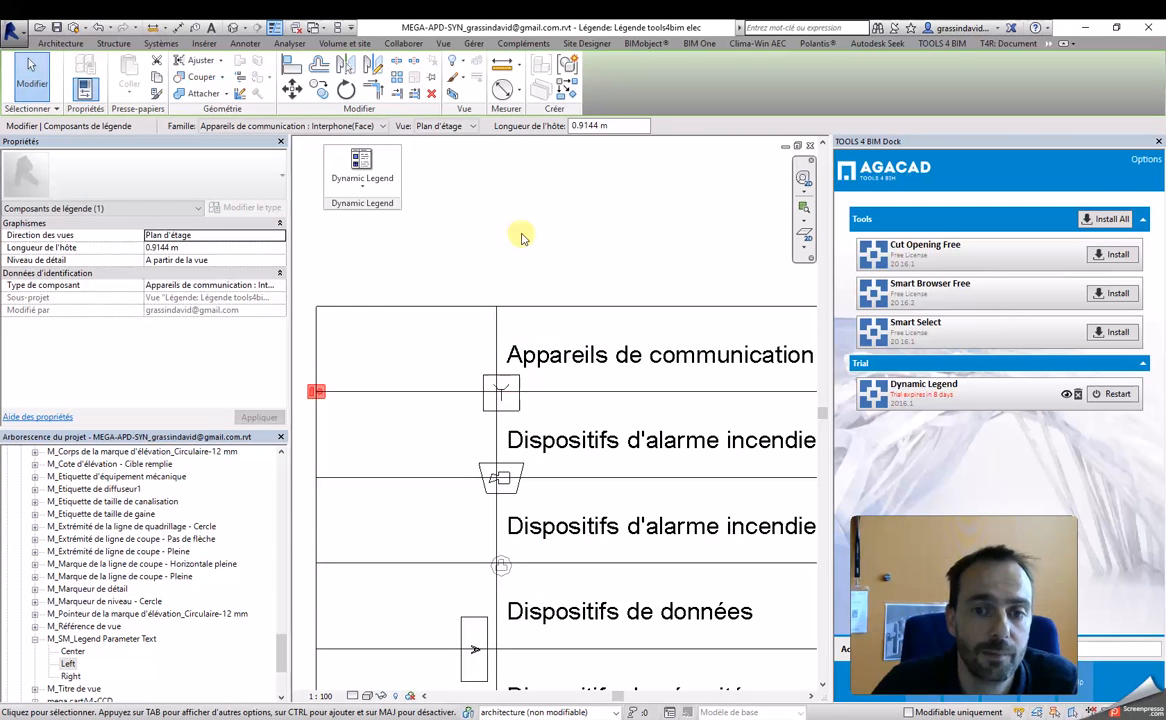
pyautogui.click(521, 237)
pyautogui.scroll(-2, 532, 234)
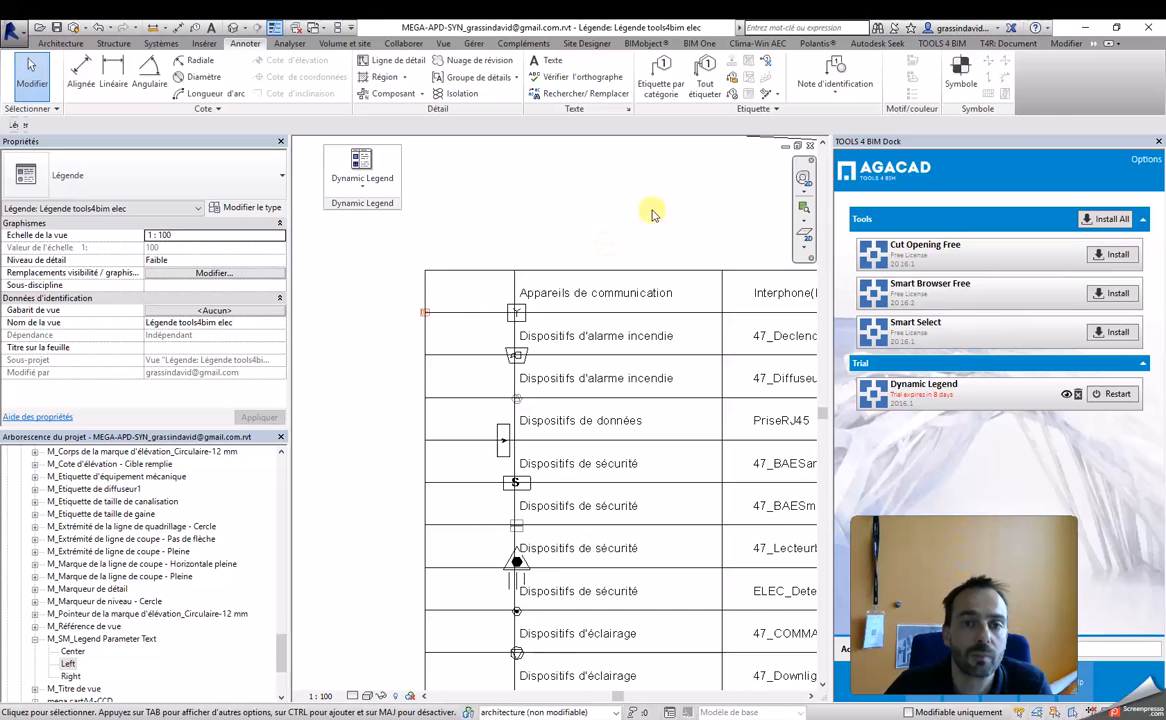
# Step: Update only the Légende tools4bim elec legend with Update All Legends to reposition its symbols after the intercom move
pyautogui.click(362, 180)
pyautogui.click(380, 240)
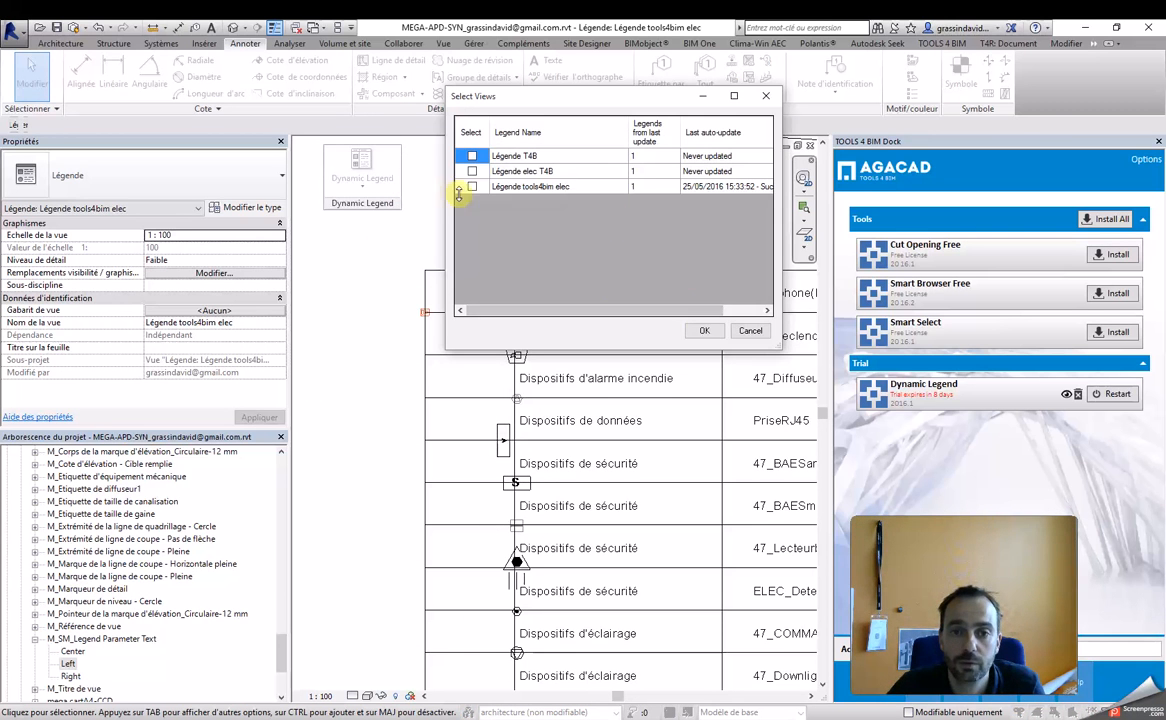
pyautogui.click(472, 187)
pyautogui.click(703, 330)
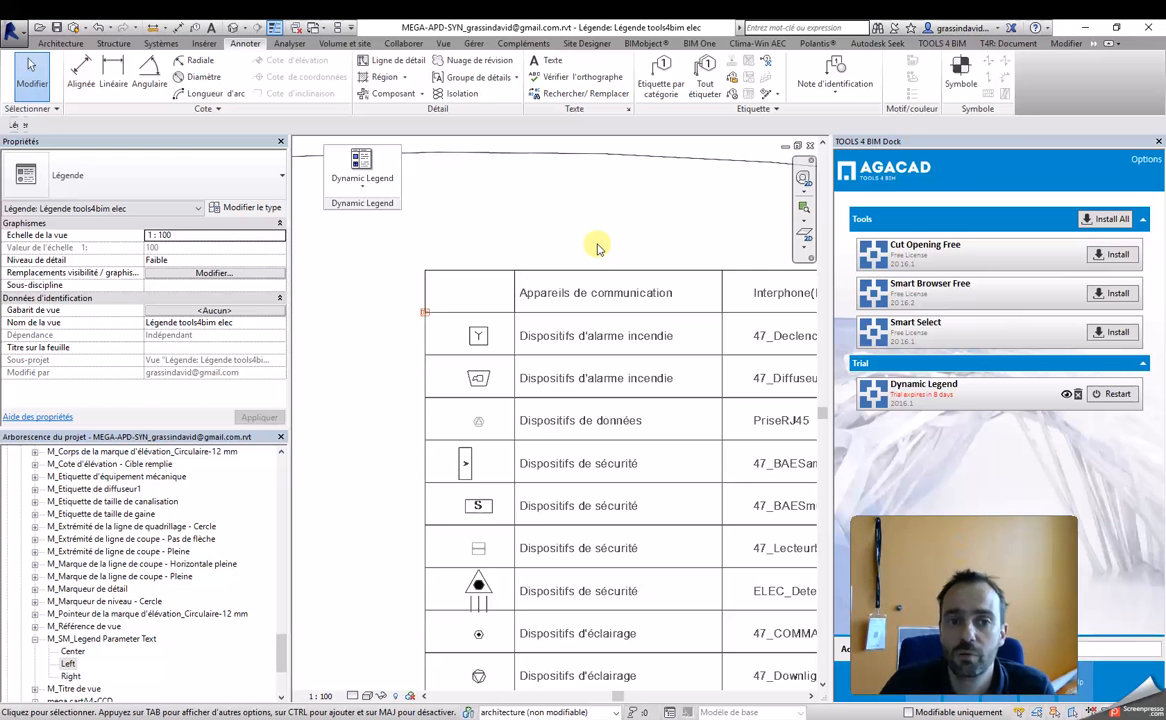
# Step: Examine the updated legend table's symbol placement, family names, types and count column across all rows
pyautogui.scroll(-5, 597, 248)
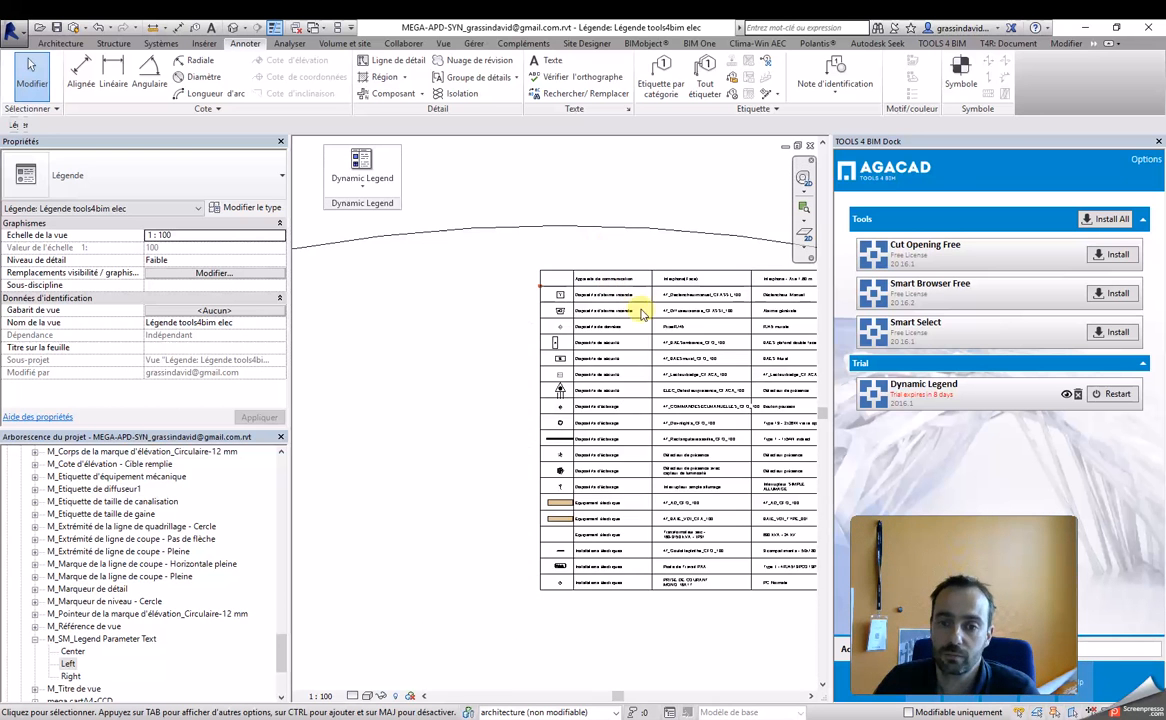
pyautogui.scroll(4, 581, 332)
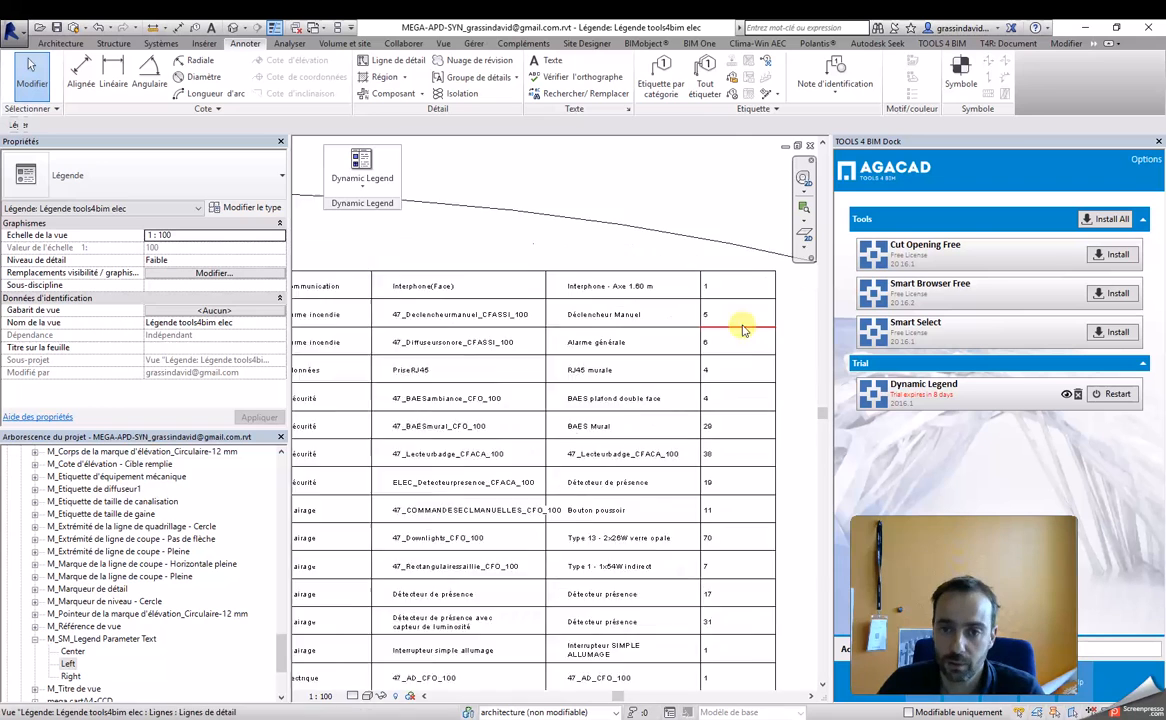
pyautogui.scroll(-4, 721, 286)
pyautogui.scroll(4, 547, 318)
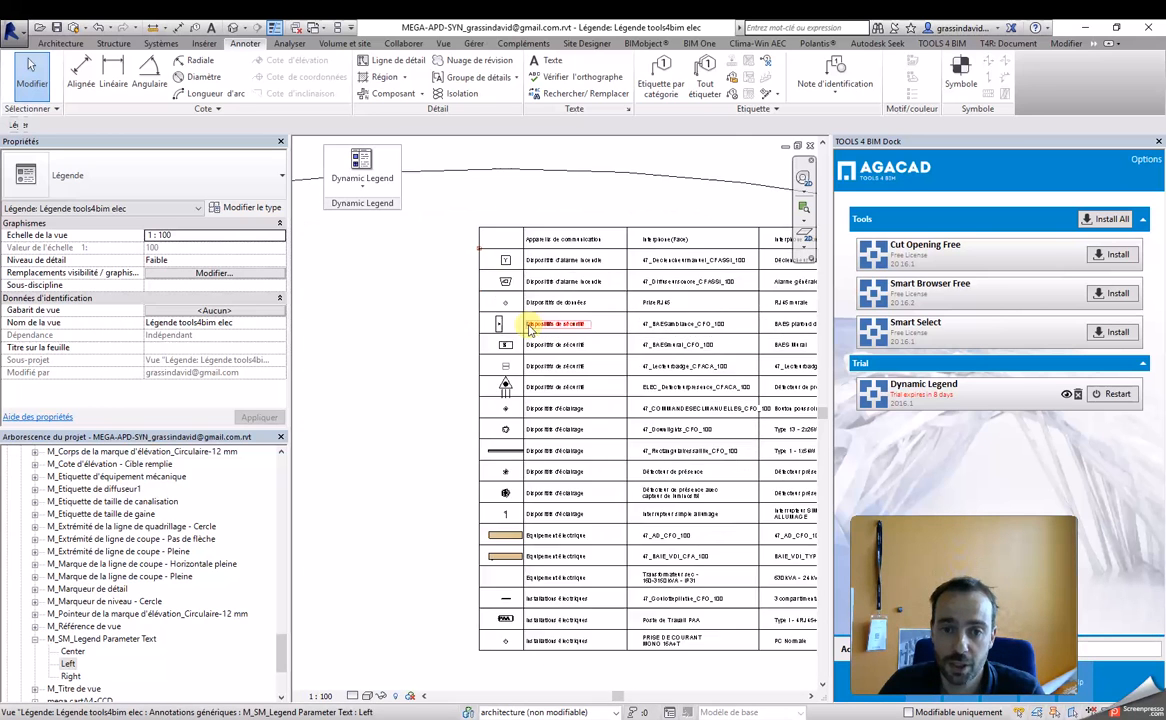
pyautogui.scroll(-3, 507, 312)
pyautogui.moveTo(660, 565); pyautogui.dragTo(612, 603, button='middle')
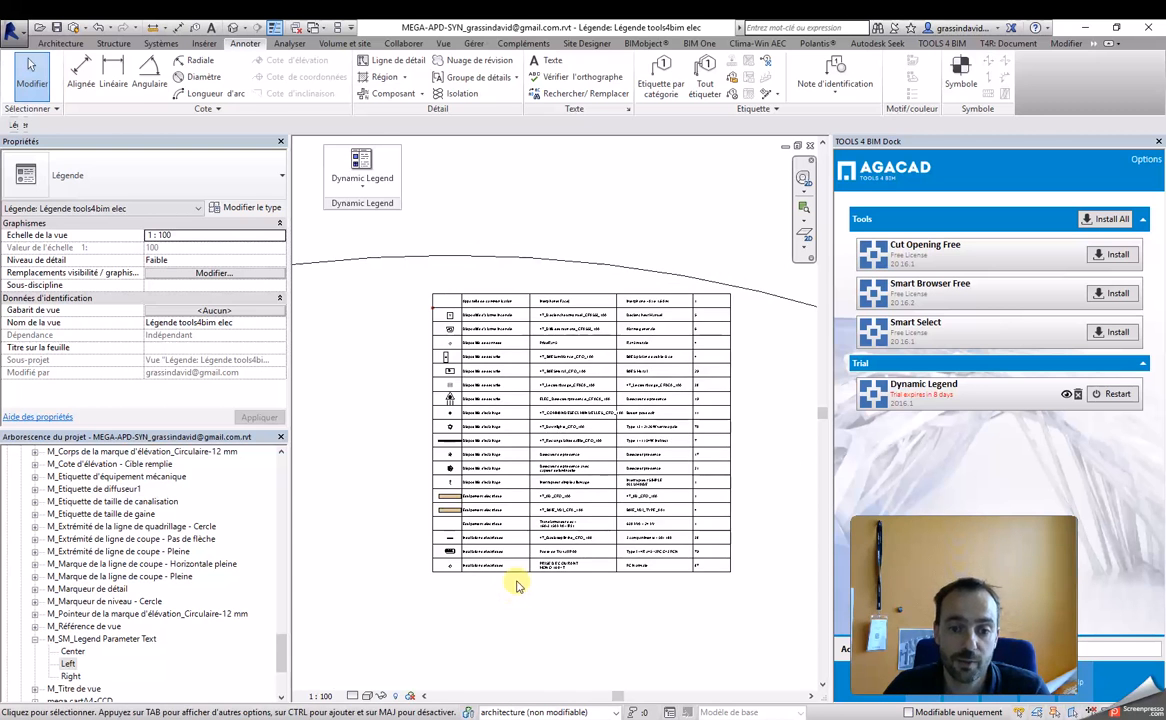
pyautogui.scroll(-2, 692, 448)
# Step: Inspect the oversized transformer legend component around the table, comparing its outline and circles with the size of the table
pyautogui.click(691, 440)
pyautogui.scroll(-3, 691, 440)
pyautogui.scroll(-4, 688, 444)
pyautogui.moveTo(755, 432); pyautogui.dragTo(571, 427, button='middle')
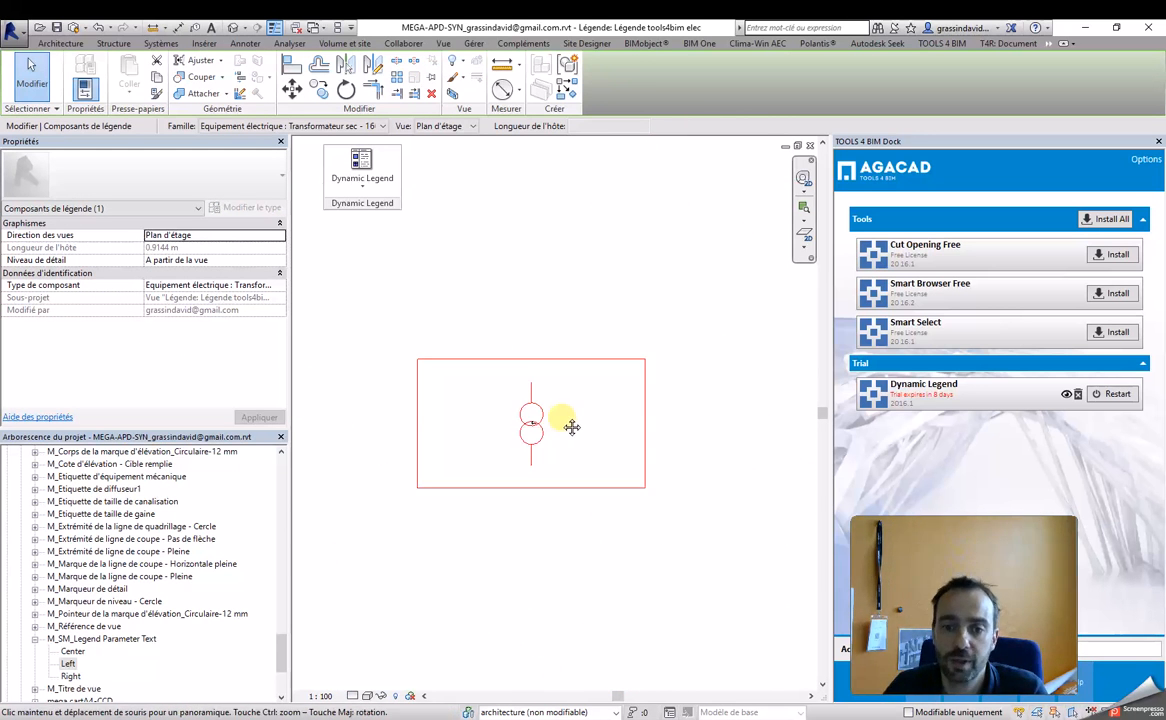
pyautogui.scroll(8, 471, 380)
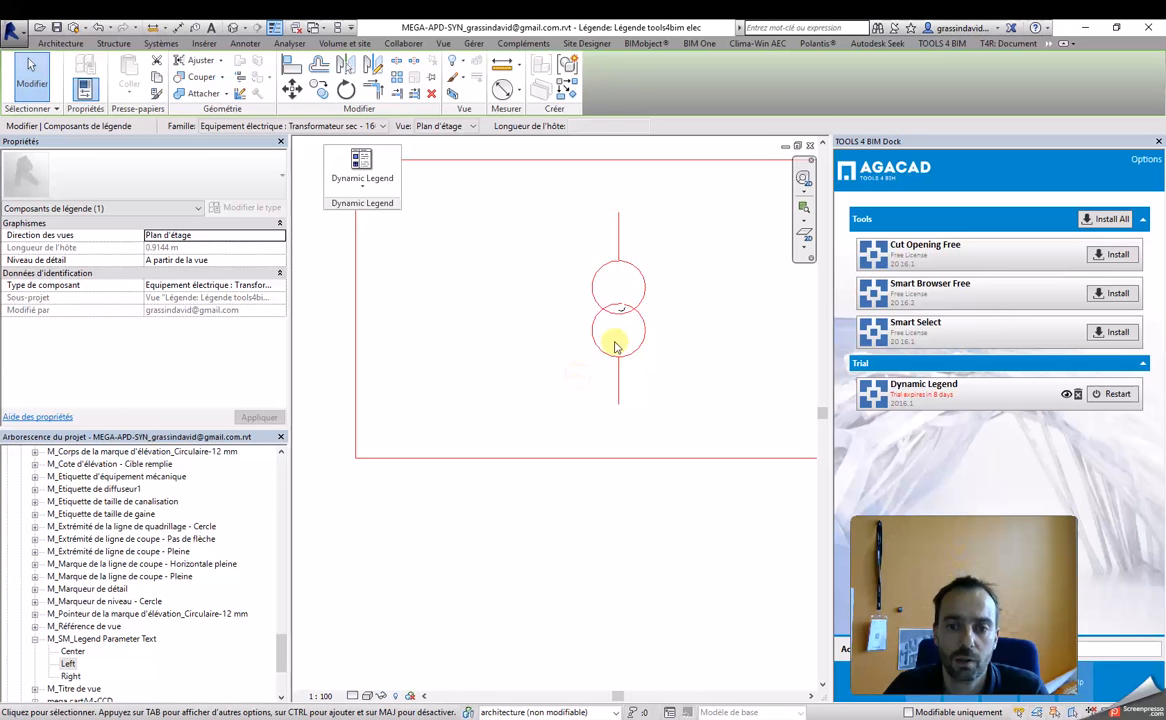
pyautogui.scroll(5, 618, 278)
pyautogui.scroll(2, 351, 447)
pyautogui.scroll(-3, 352, 449)
pyautogui.scroll(-10, 518, 486)
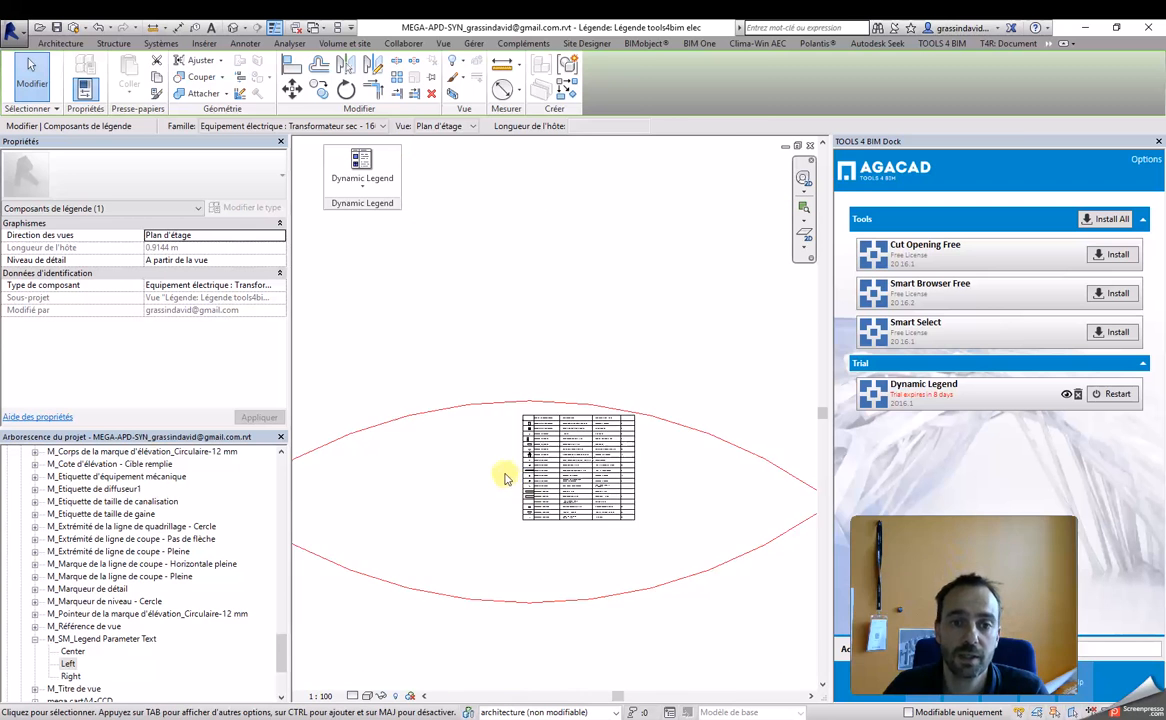
pyautogui.scroll(-4, 558, 320)
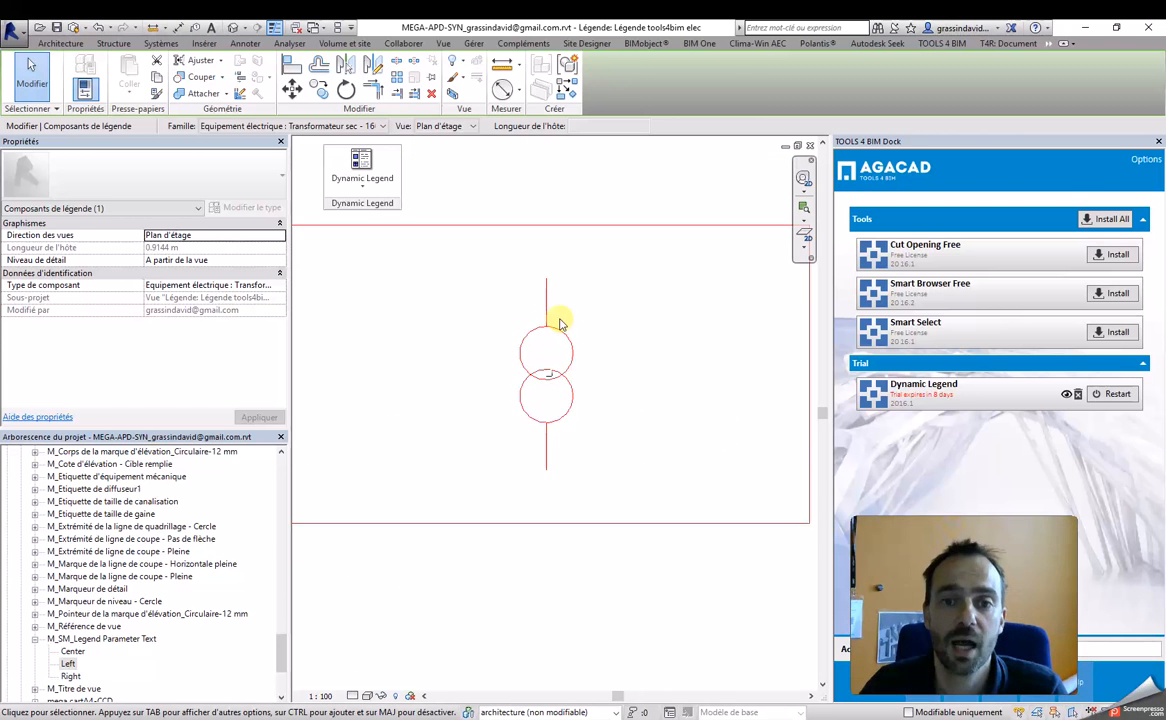
pyautogui.click(559, 323)
pyautogui.scroll(2, 589, 326)
pyautogui.moveTo(608, 318); pyautogui.dragTo(676, 368, button='middle')
pyautogui.scroll(10, 593, 430)
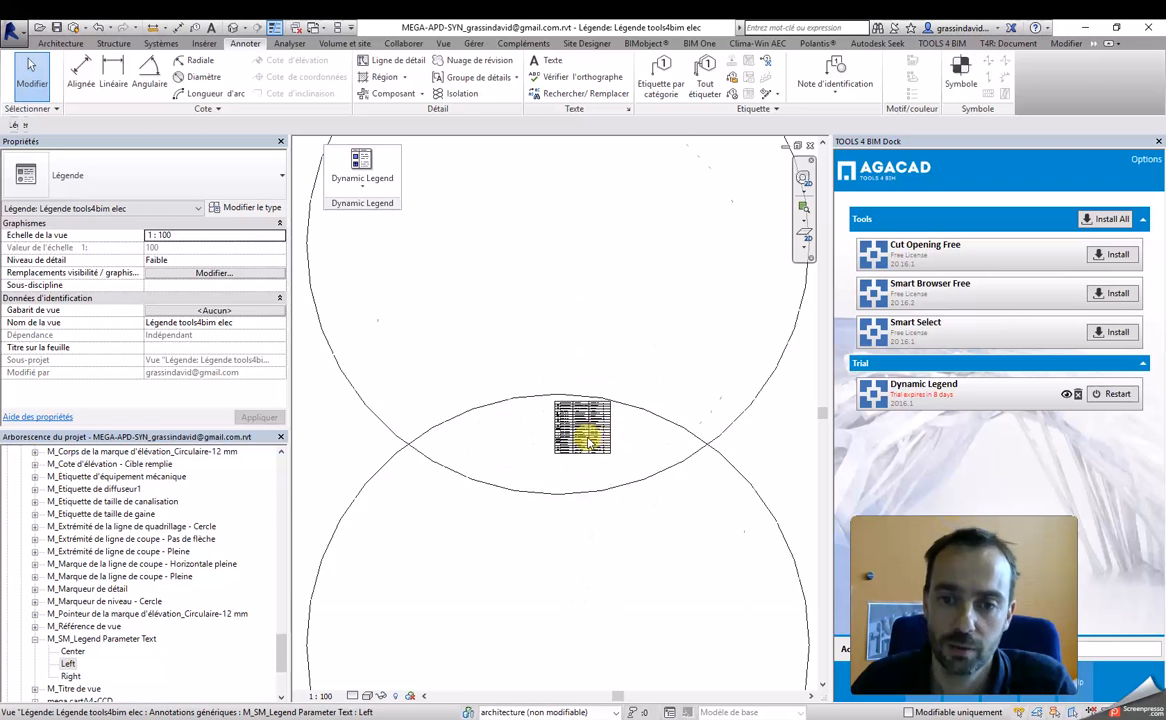
# Step: Start a Dynamic Legend command for the electrical legend table
pyautogui.click(365, 180)
pyautogui.click(386, 226)
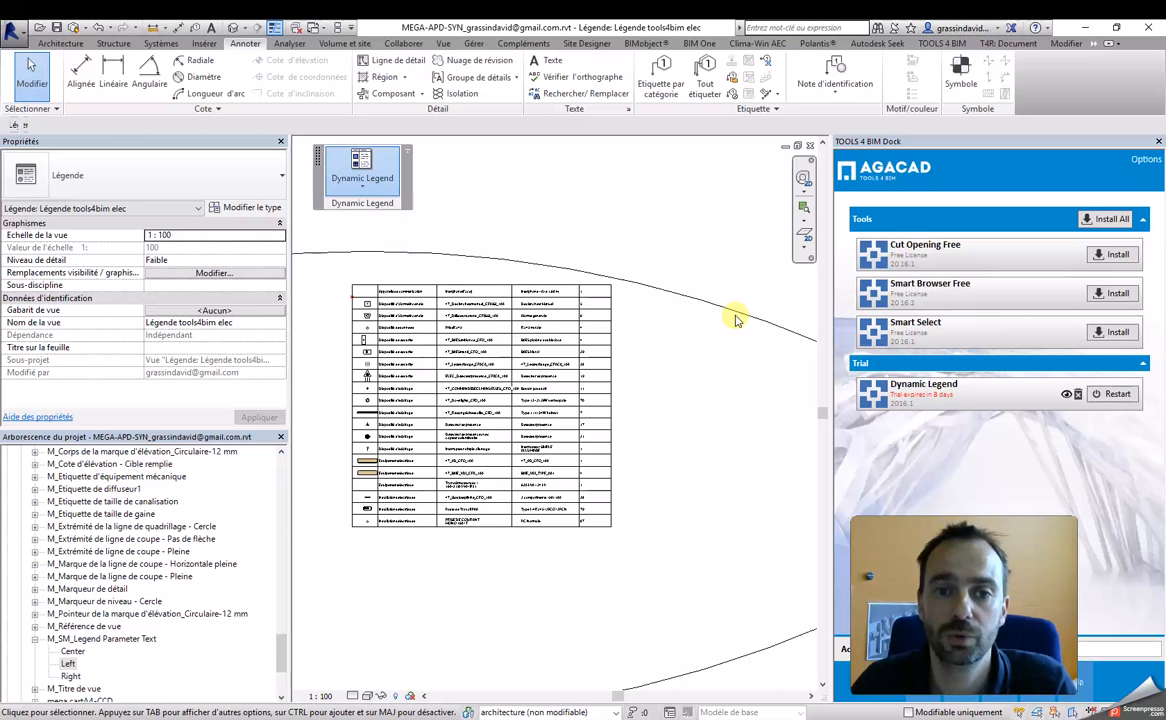